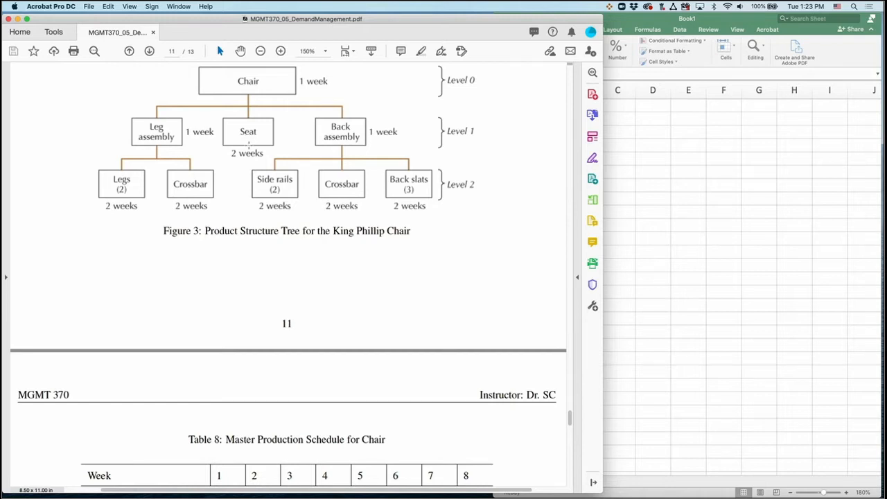
Review the chair's master production schedule, the NR and PAB formulas, and the component MRP tables in the PDF.
scroll(261, 182, "down", 8)
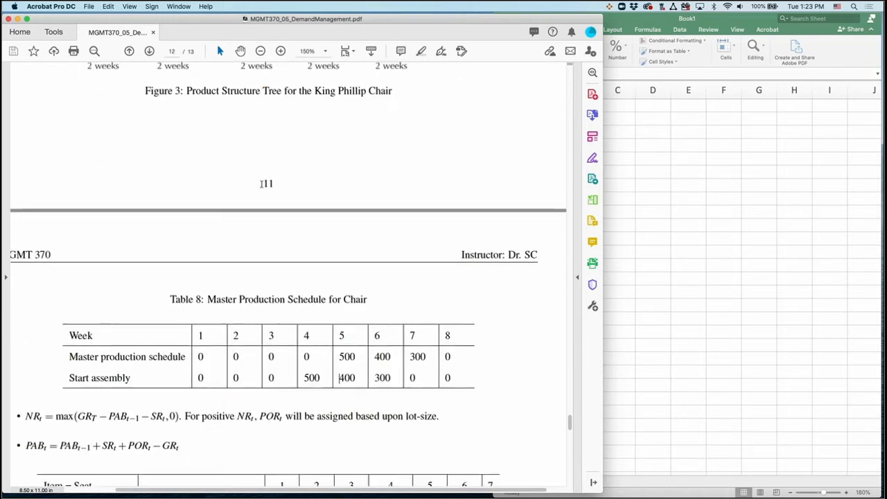
scroll(261, 182, "down", 3)
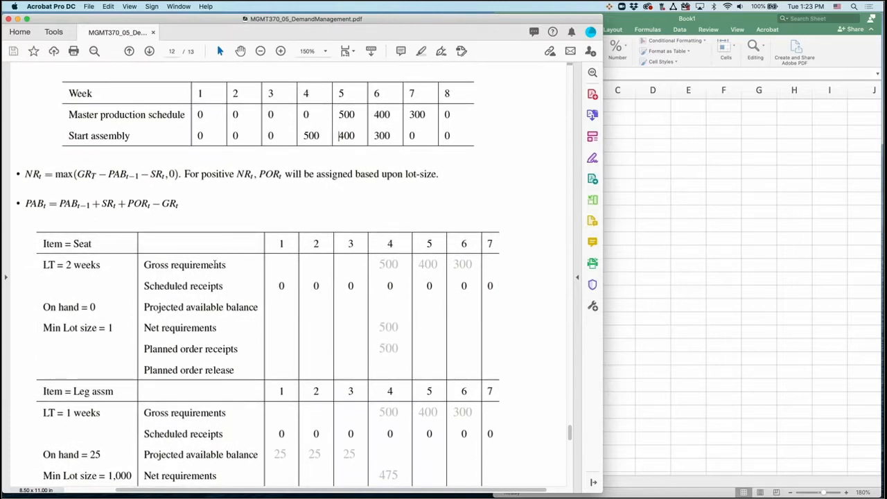
scroll(215, 263, "down", 6)
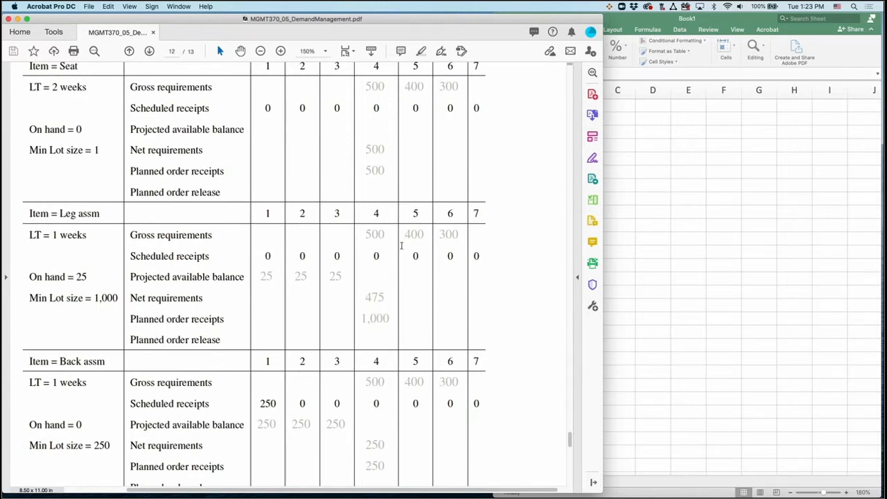
scroll(400, 245, "up", 4)
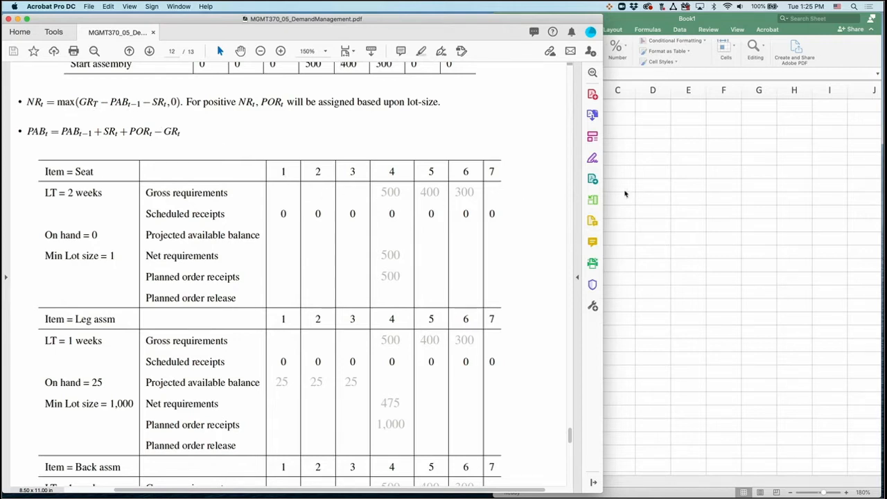
Switch to the Excel workbook and enter the row labels GR, SR, PAB and NR in A2:A5.
left_click(662, 173)
key("Up")
type("Gr")
key("BackSpace")
type("R")
key("Return")
type("SR")
key("Return")
type("PAB")
key("Return")
type("NR")
key("Return")
Label cell A6 POReceipts and cell A7 PORelease.
type("POR")
key("Return")
type("Po")
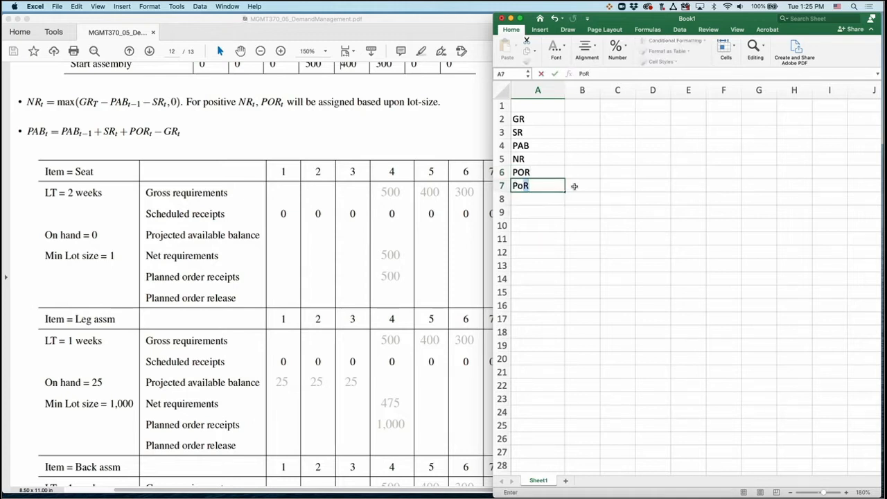
key("BackSpace")
key("BackSpace")
type("ORelease")
key("Return")
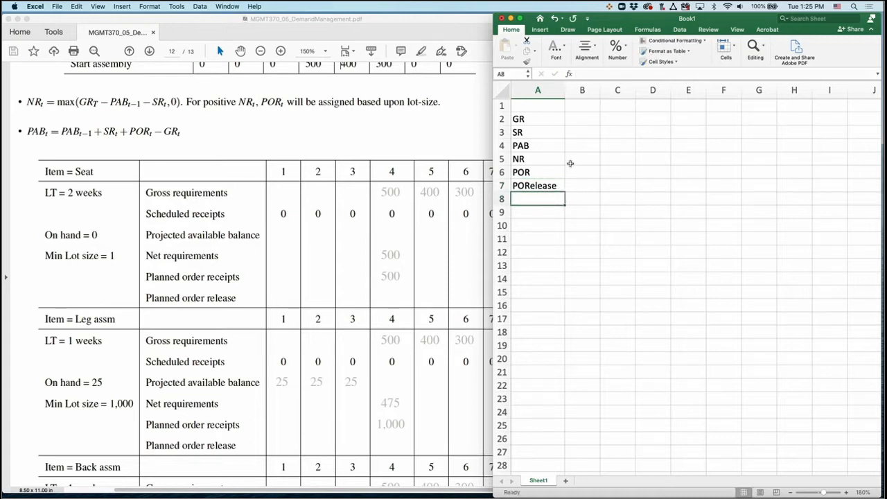
double_click(535, 170)
type("e")
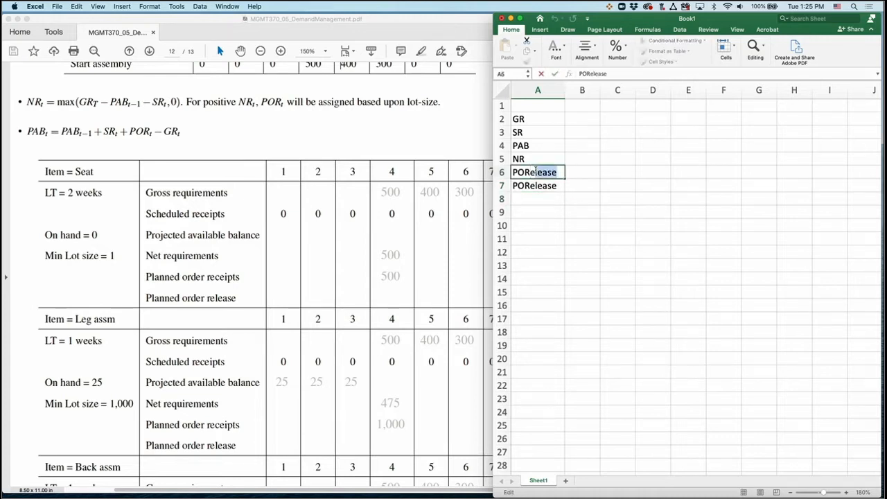
type("ceipts")
key("Return")
Number the week headers 1 through 7 across C1:I1 by extending the series 1, 2.
left_click(618, 104)
type("1")
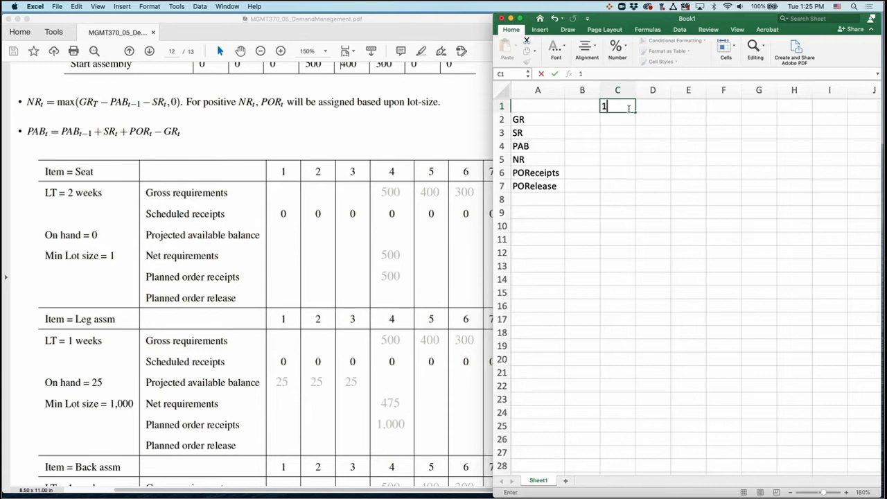
left_click(650, 110)
type("2")
key("Return")
left_click_drag(623, 103, 840, 108)
left_click(651, 121)
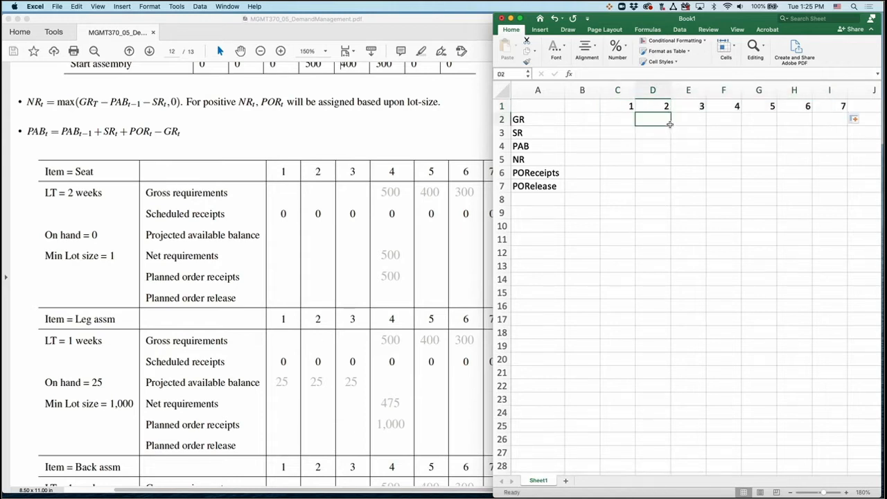
Enter the heading "Seat, LT=2, Lot=1" in A1 and widen column A to fit it.
left_click(533, 106)
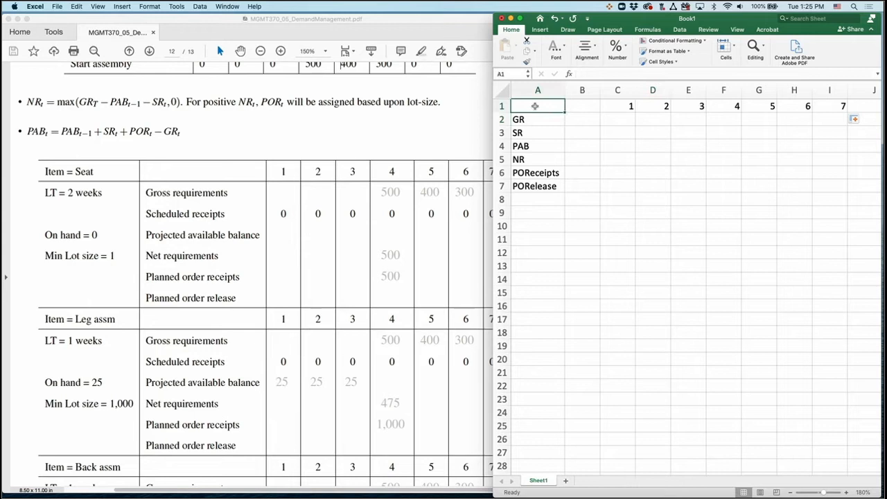
type("Se")
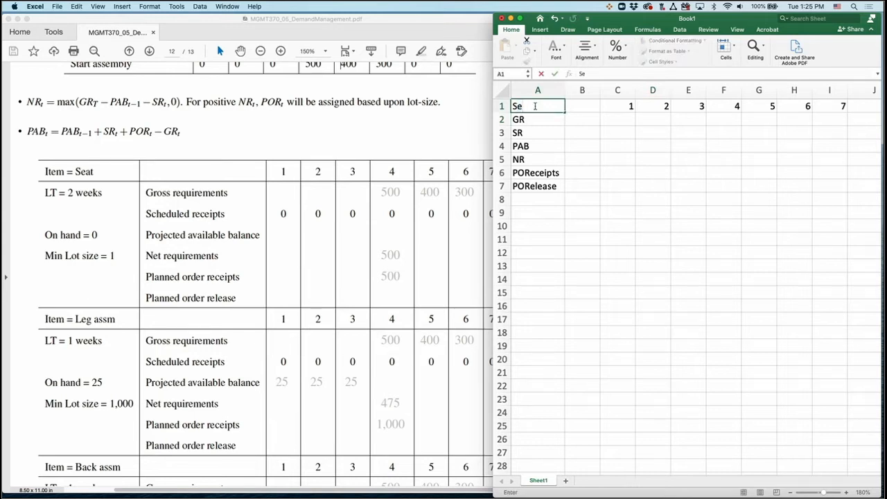
type("at, LT=2, Lot=1")
key("Return")
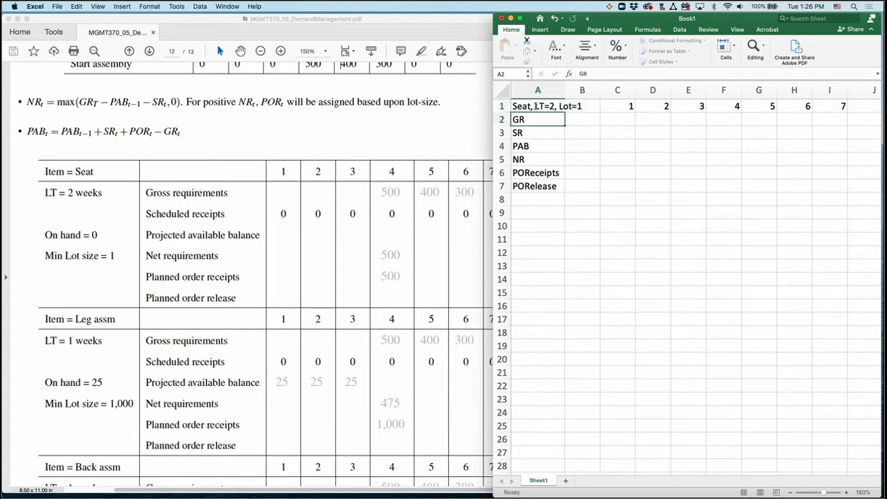
left_click_drag(567, 95, 587, 95)
Enter 0 in B4 as the seat's starting on-hand balance in the PAB row.
left_click(604, 145)
left_click(608, 106)
left_click(607, 142)
type("0")
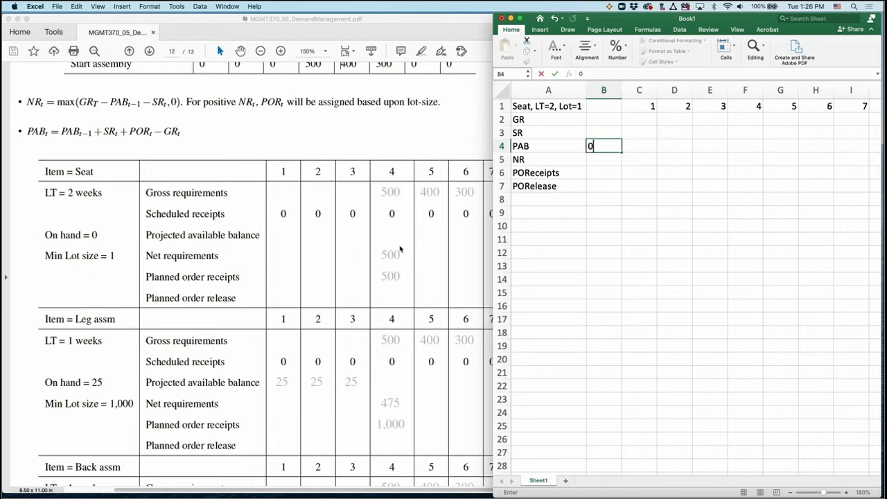
Compare the PDF's product structure tree with the chair's start assembly row to find the seat's gross requirements.
scroll(348, 173, "up", 2)
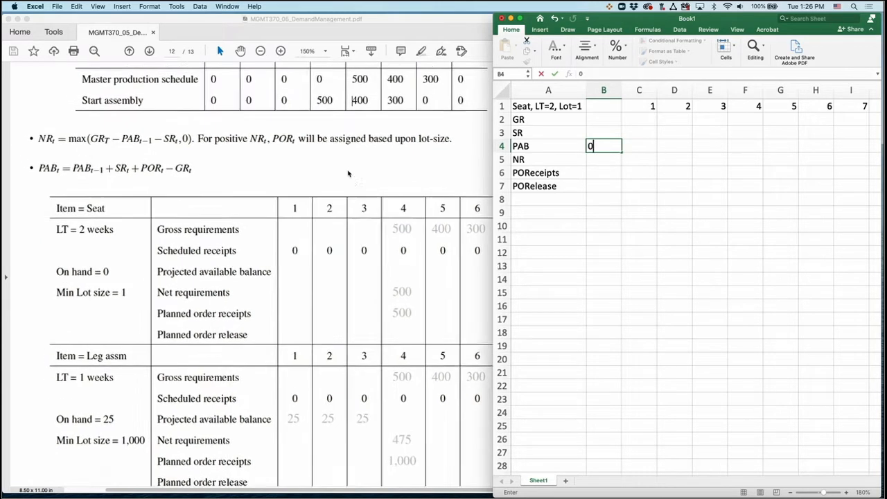
scroll(349, 173, "up", 2)
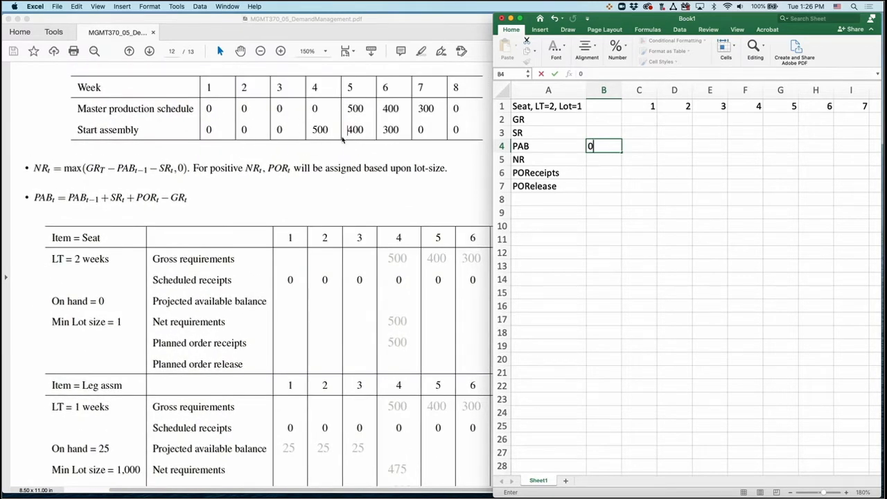
scroll(337, 143, "up", 10)
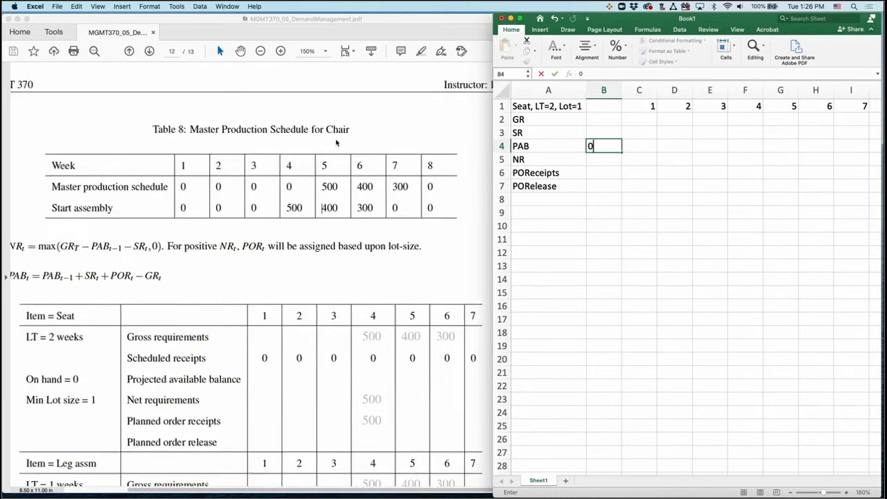
scroll(336, 143, "up", 4)
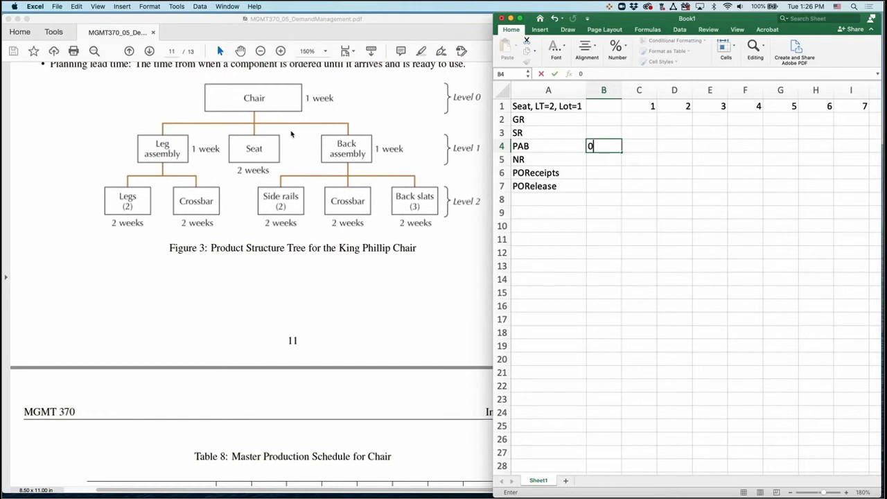
scroll(292, 135, "down", 10)
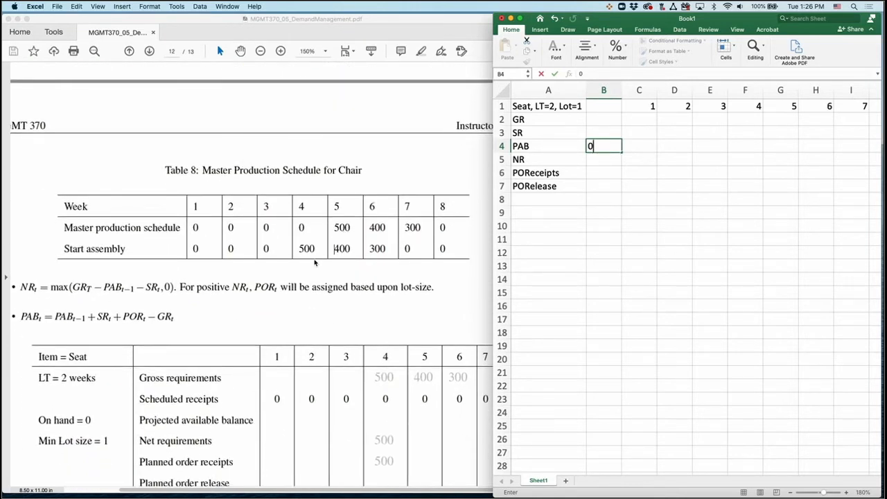
scroll(307, 255, "down", 1)
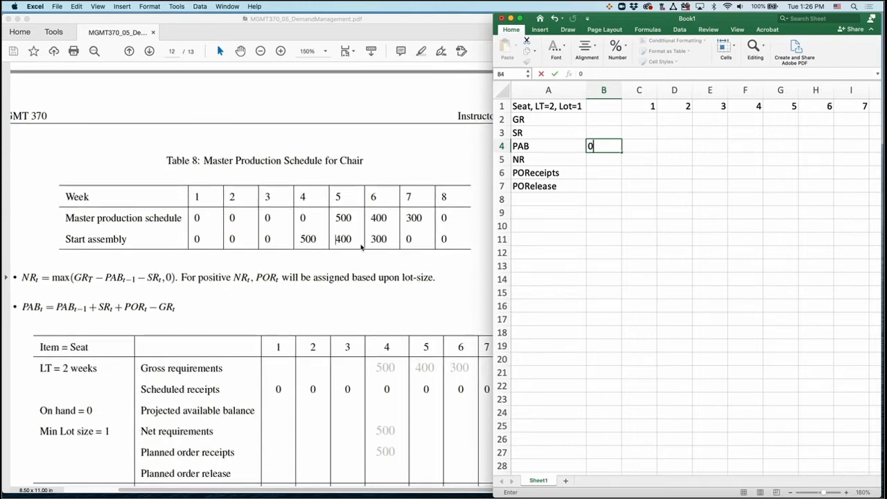
scroll(360, 246, "up", 10)
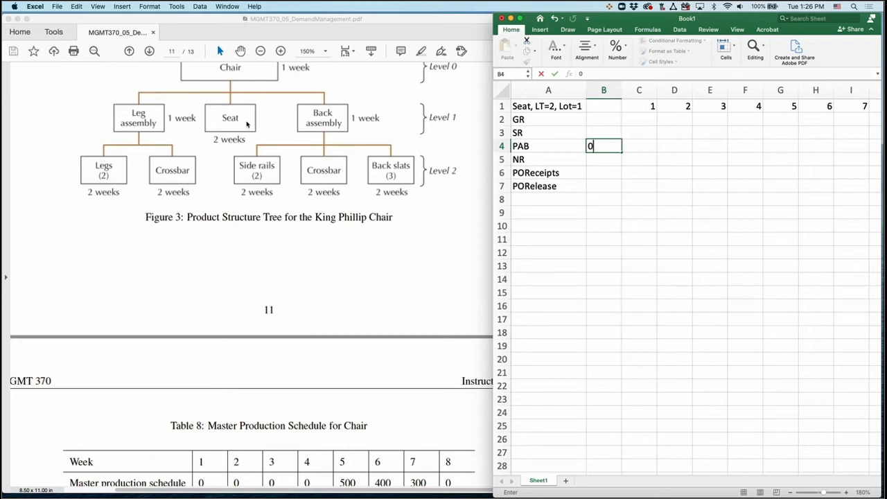
scroll(335, 197, "down", 5)
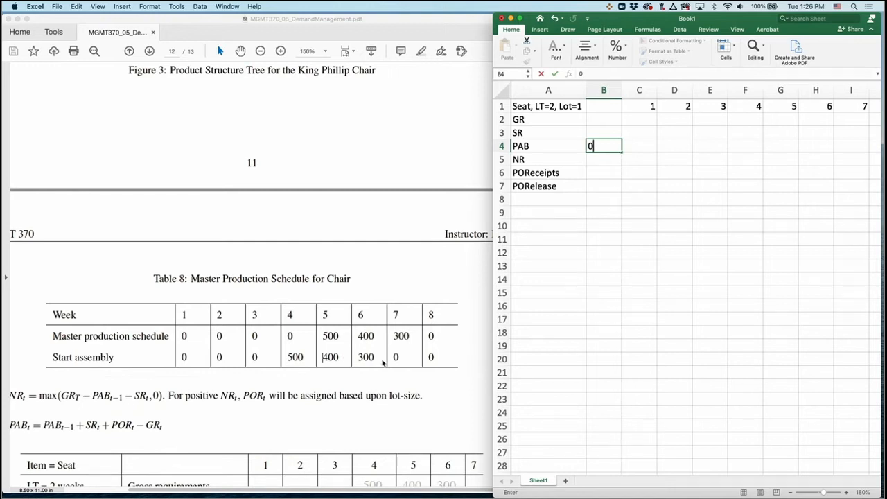
Enter the seat's gross requirements of 500, 400 and 300 for weeks 4, 5 and 6 in F2:H2.
left_click(752, 118)
type("500")
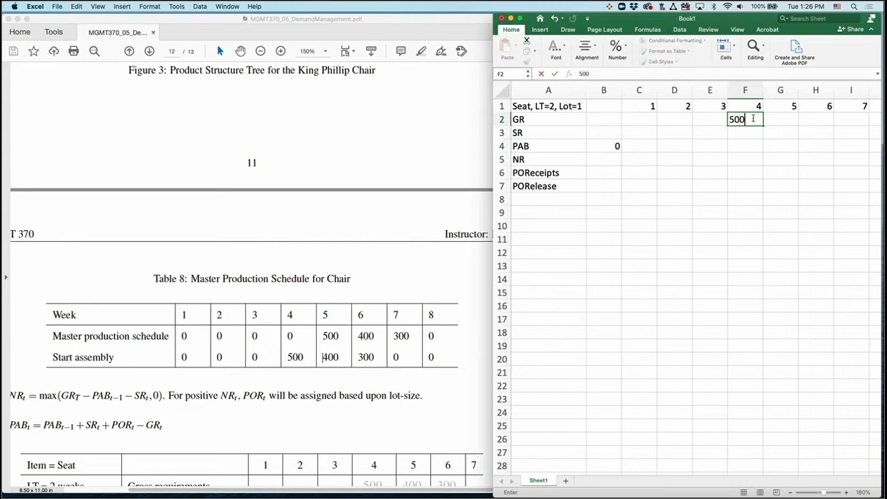
key("Tab")
type("400")
key("Tab")
type("300")
key("Return")
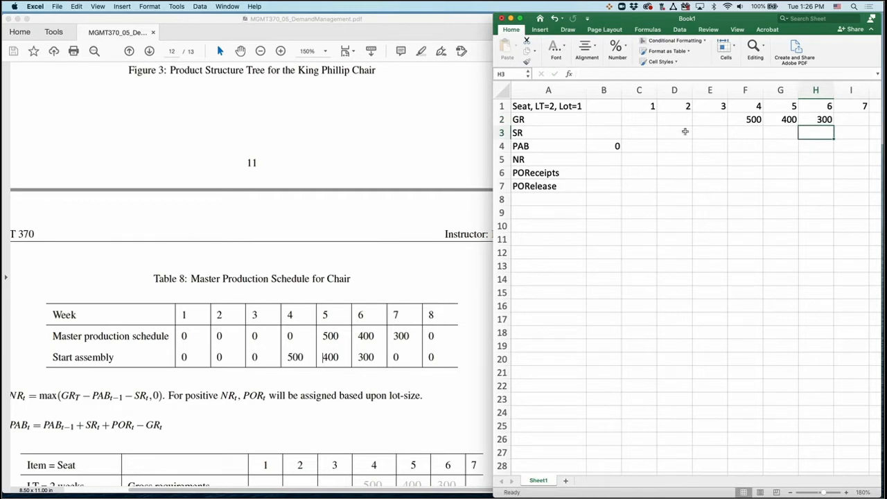
Enter the week 1 projected available balance formula =B4+C3+C6-C2 in C4.
scroll(450, 284, "down", 1)
scroll(450, 285, "down", 10)
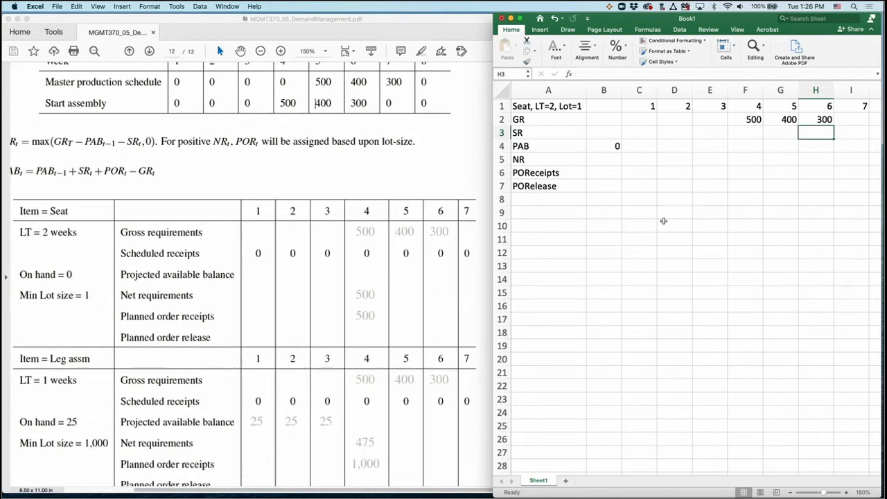
left_click(643, 147)
type("=")
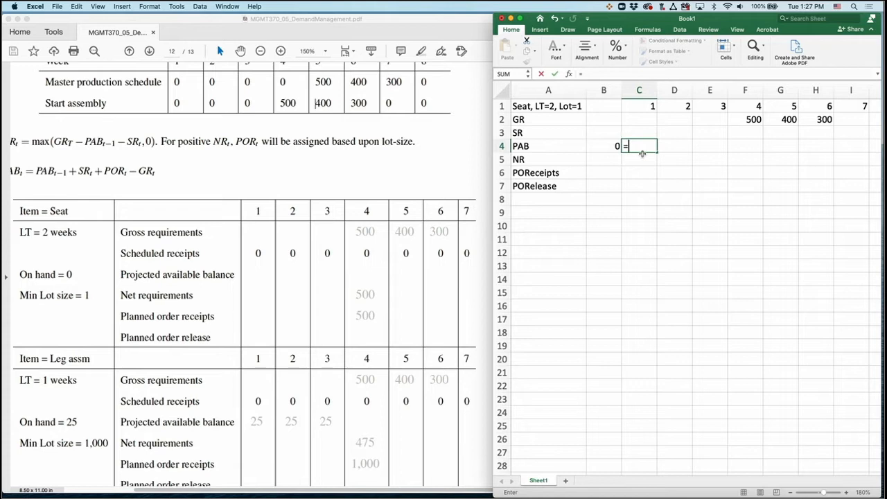
key("Left")
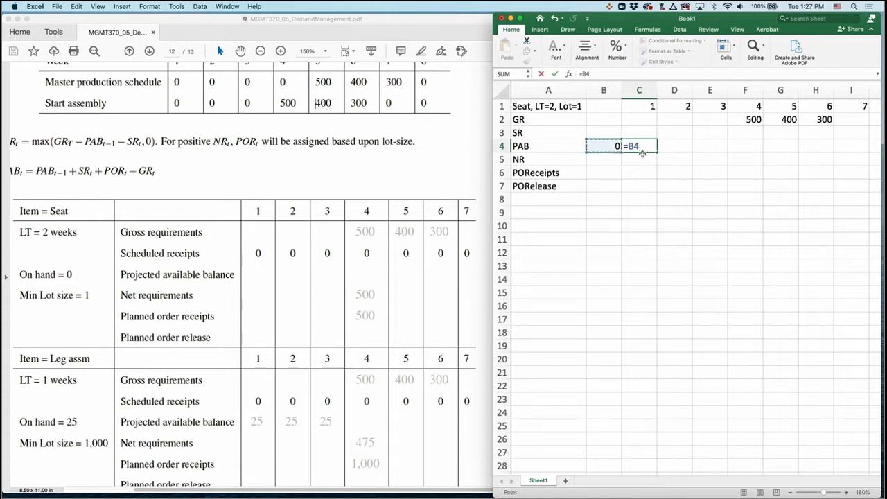
type("+")
left_click(642, 131)
type("+")
left_click(643, 174)
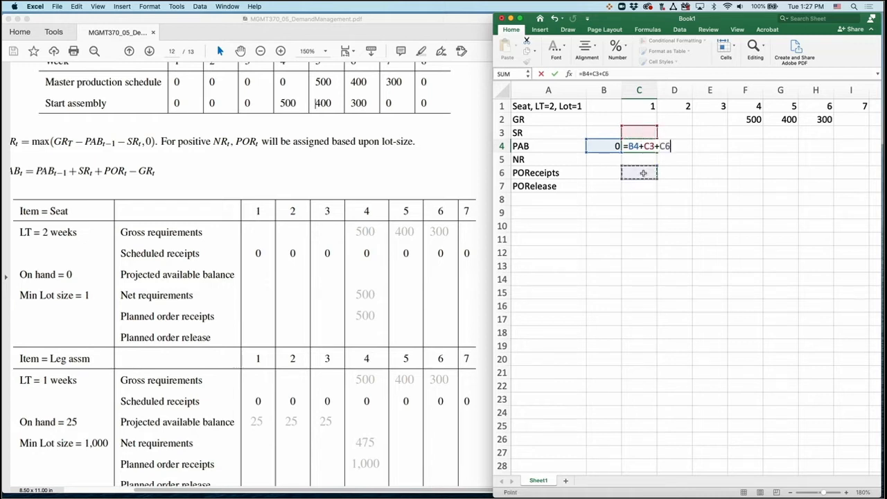
type("-")
left_click(636, 115)
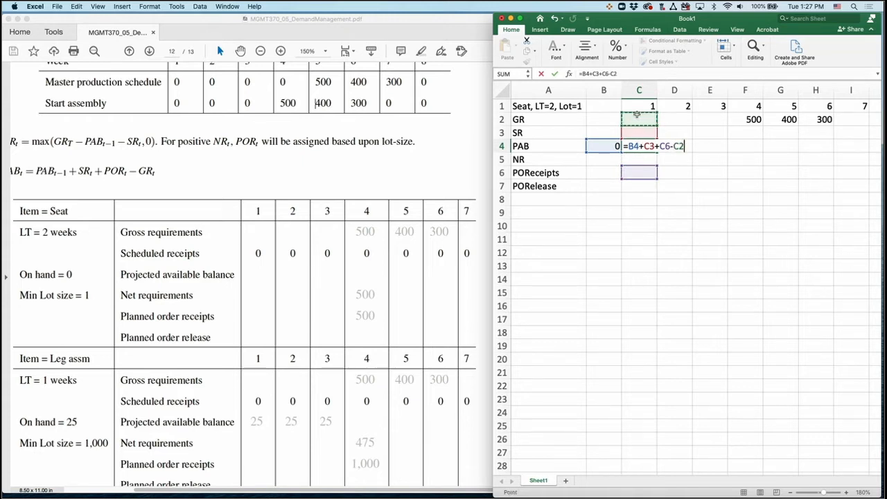
key("Return")
Fill the PAB formula from C4 across to week 7 in I4.
left_click(642, 146)
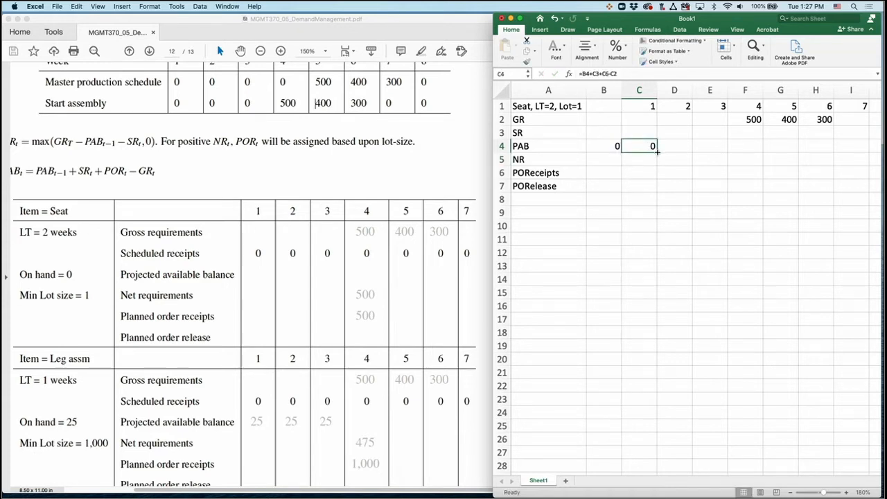
left_click_drag(656, 151, 866, 149)
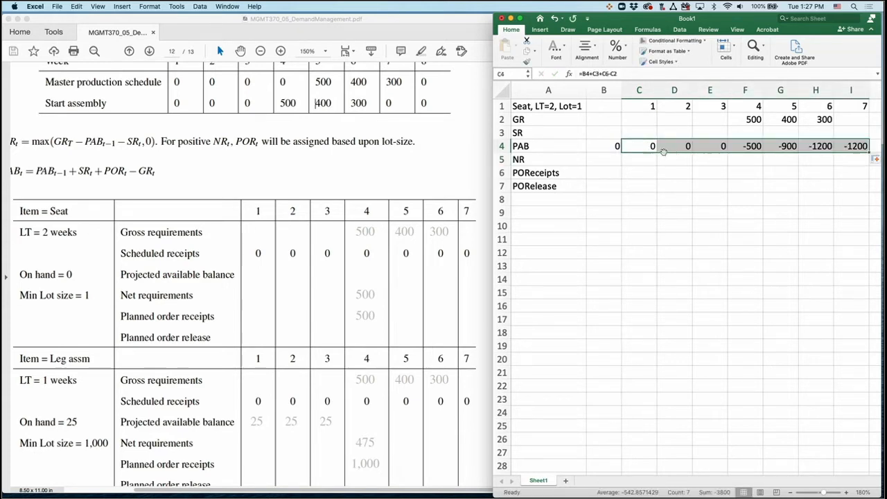
left_click(637, 148)
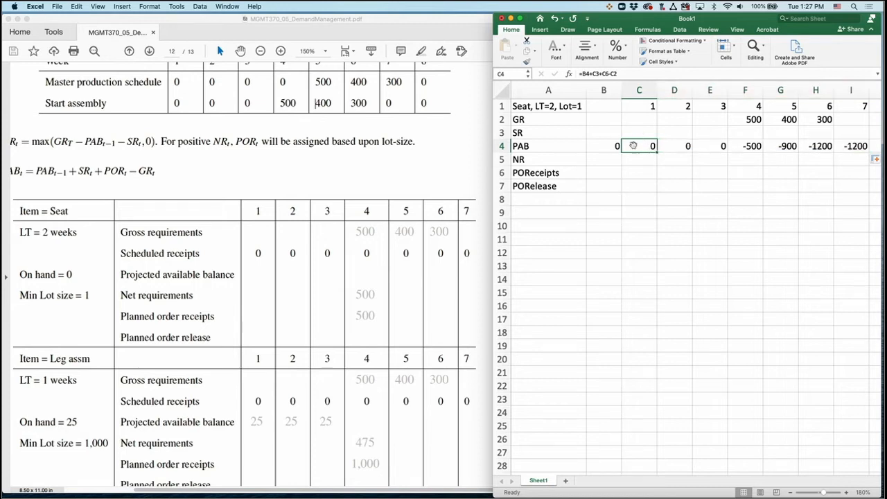
Enter the week 1 net requirements formula =MAX(C2-C3-B4,0) in C5.
left_click(632, 160)
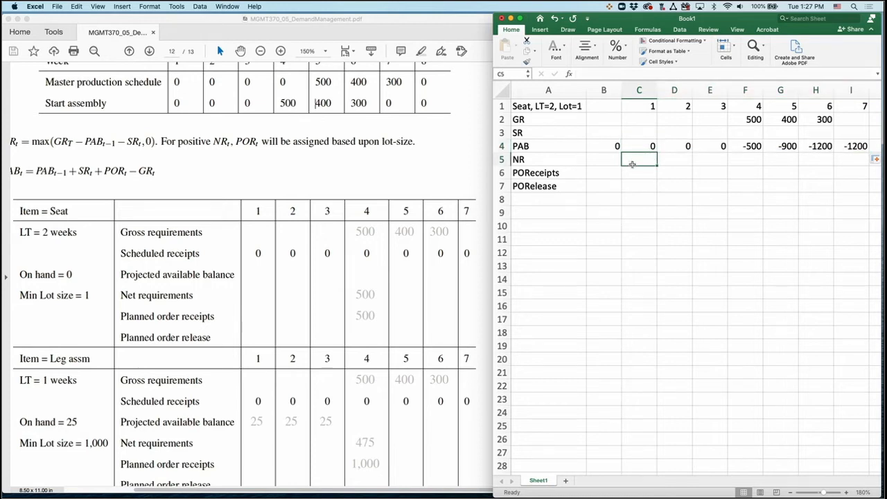
type("=max(")
left_click(631, 145)
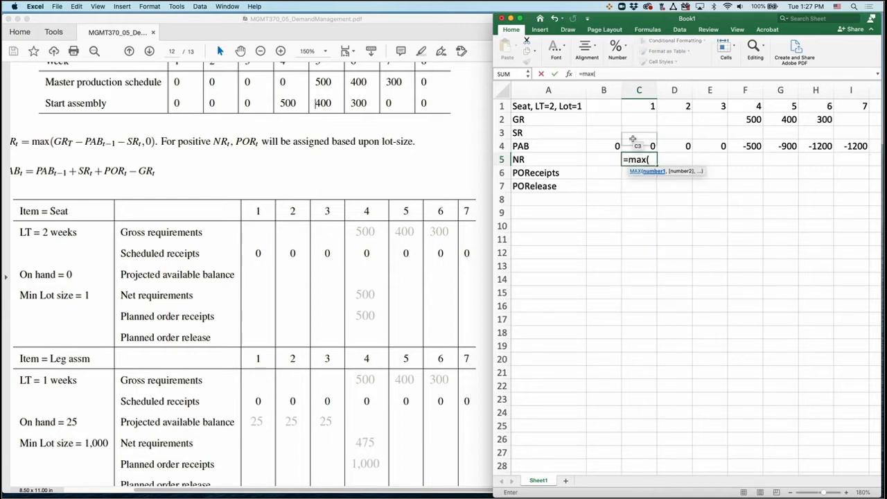
left_click(636, 116)
type("-")
left_click(635, 132)
type("-")
left_click(607, 147)
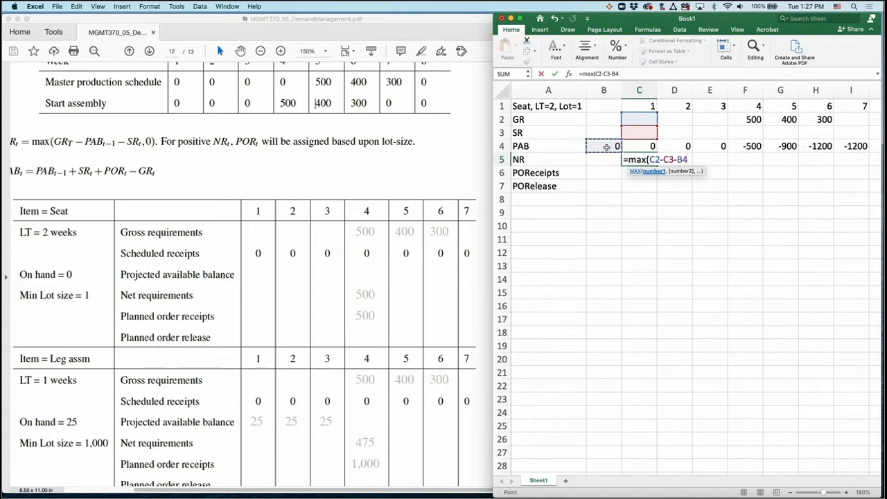
type(",0")
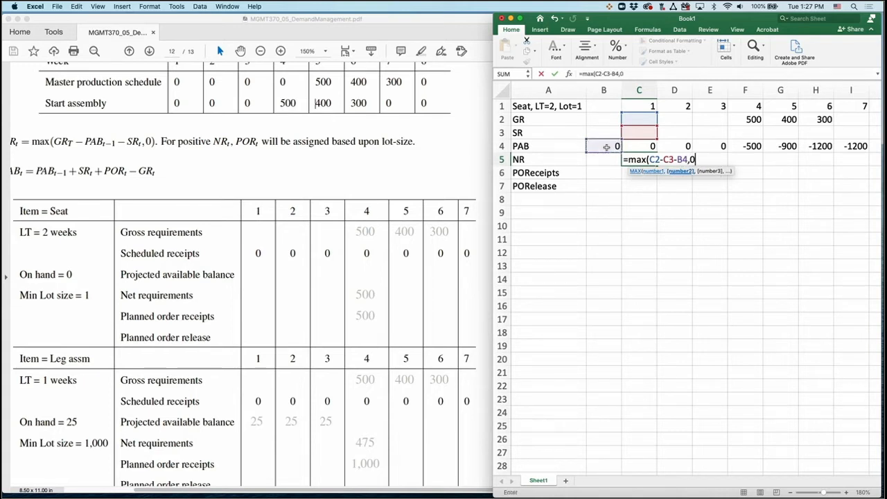
type(")")
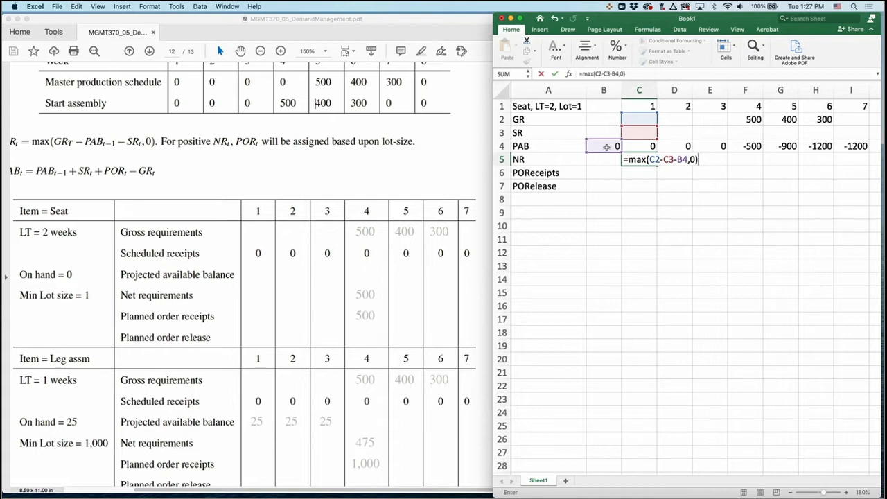
key("Return")
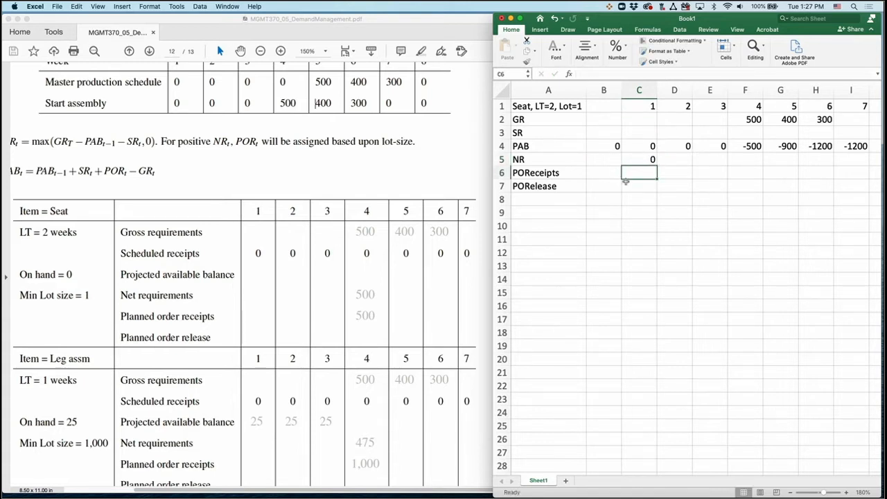
Fill the NR formula from C5 across to week 7 in I5.
left_click(651, 158)
left_click_drag(656, 166, 862, 168)
left_click(706, 184)
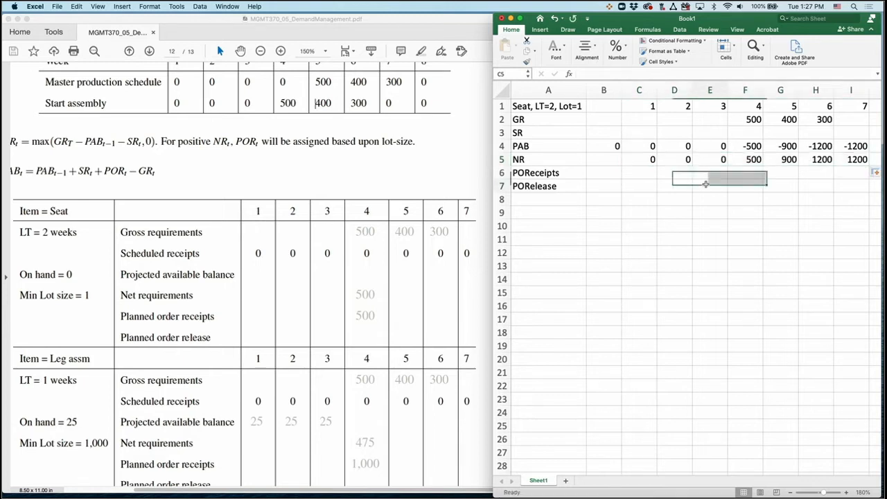
Widen the workbook window and shade the GR and SR rows, A2:I3, yellow.
left_click_drag(521, 119, 859, 134)
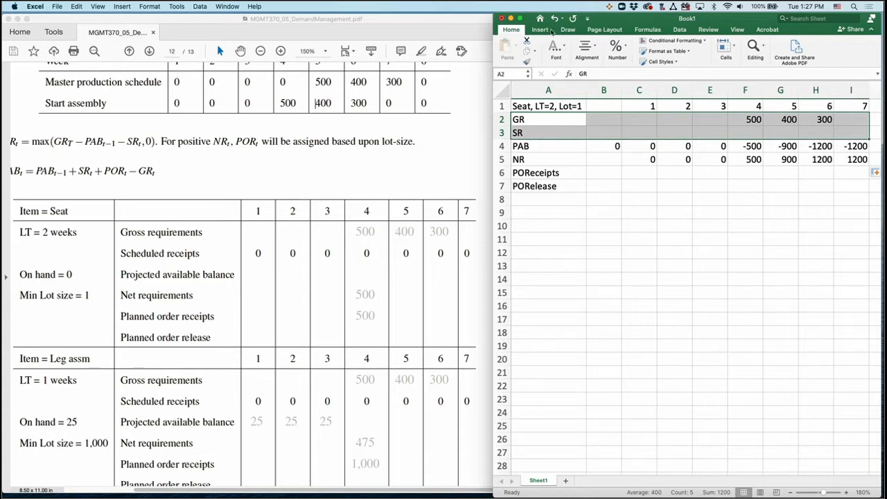
left_click_drag(490, 140, 435, 144)
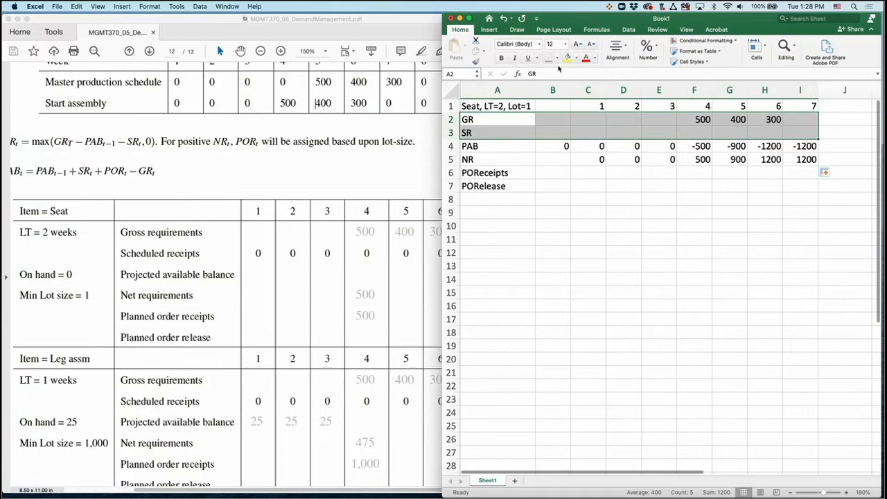
left_click(567, 58)
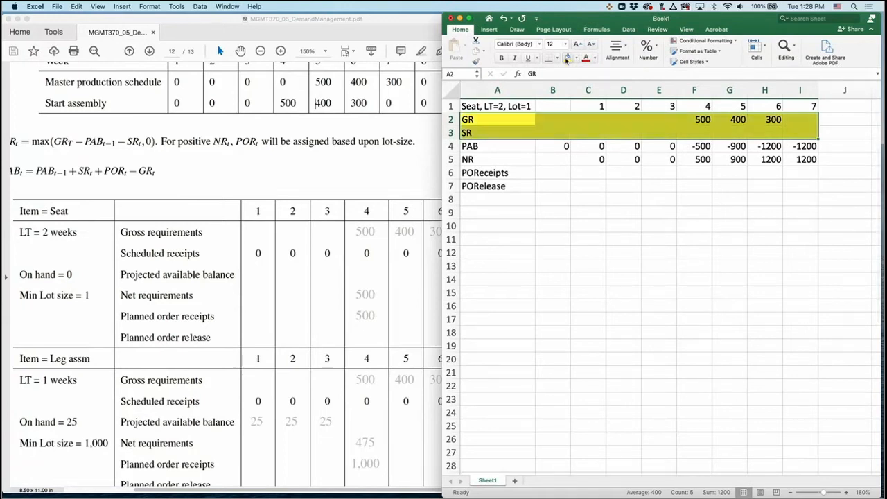
Shade the PAB and NR rows, A4:I5, light green.
left_click(508, 148)
left_click_drag(507, 147, 792, 158)
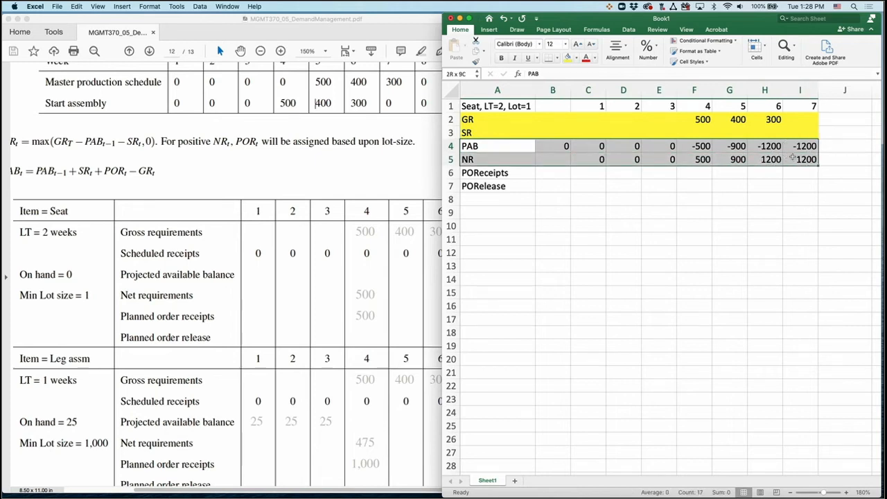
left_click(577, 60)
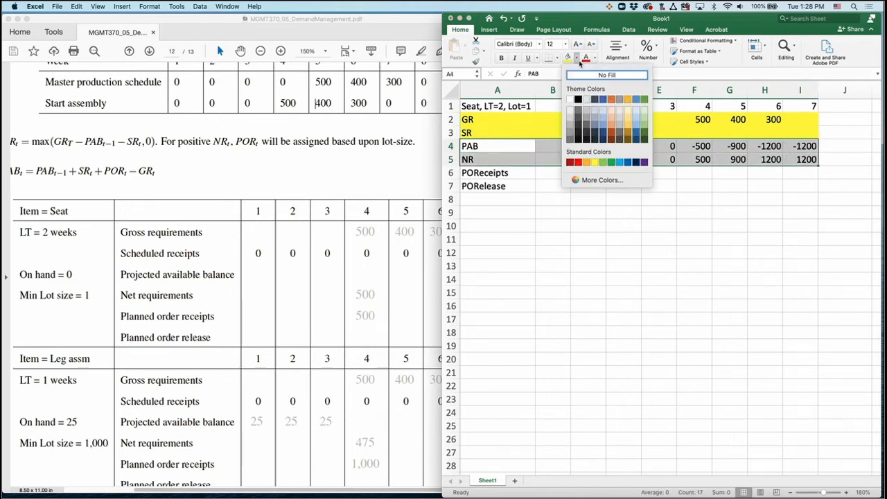
left_click(644, 163)
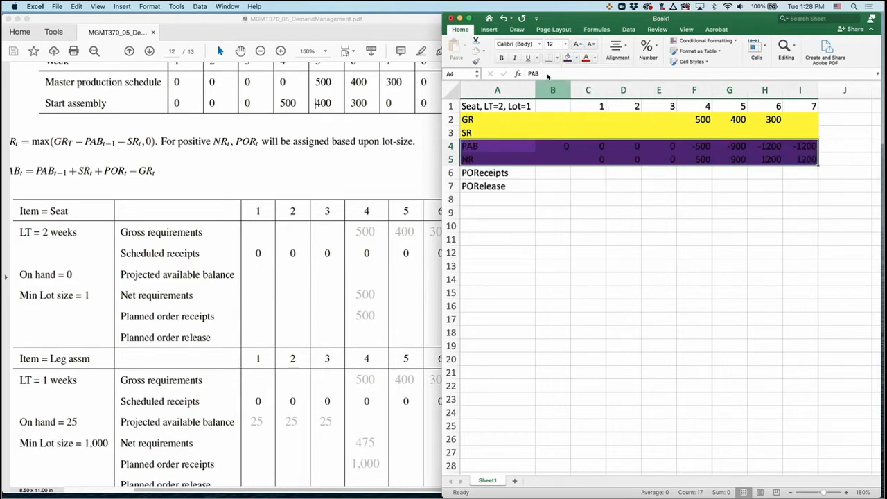
left_click(578, 60)
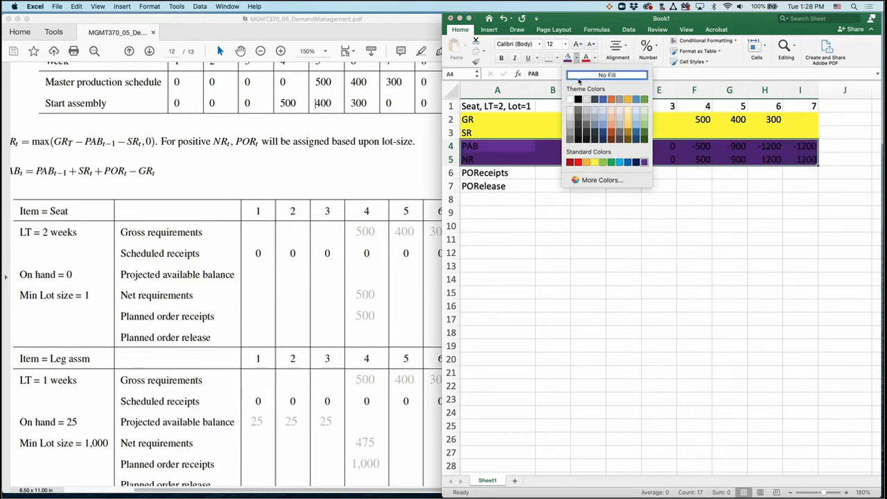
left_click(605, 163)
Shade the POReceipts and PORelease rows, A6:I7, orange.
left_click(516, 179)
left_click_drag(516, 178, 786, 187)
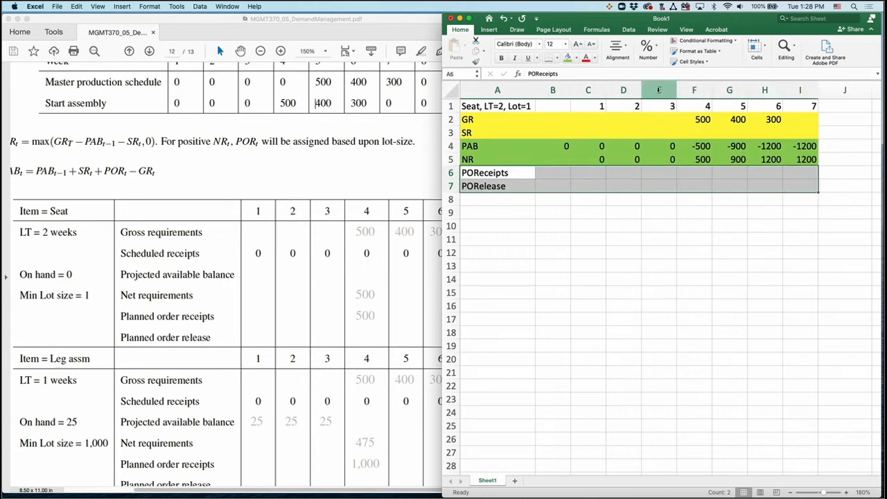
left_click(576, 59)
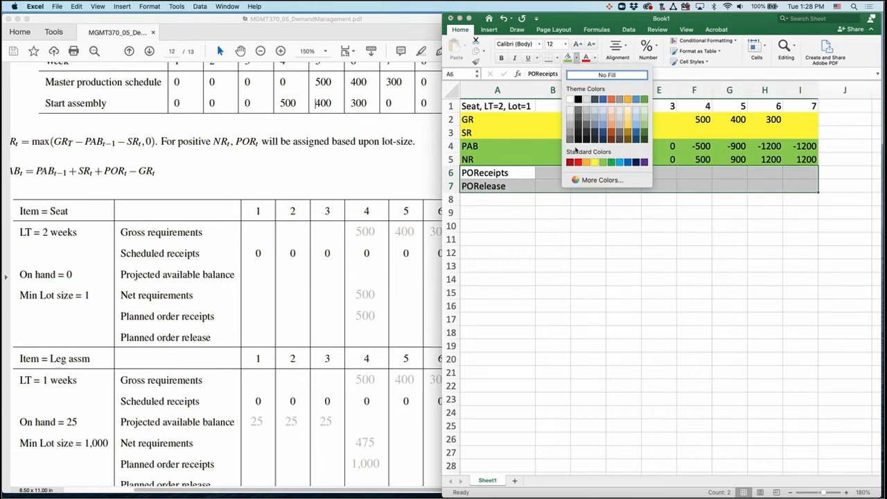
left_click(587, 163)
left_click(568, 217)
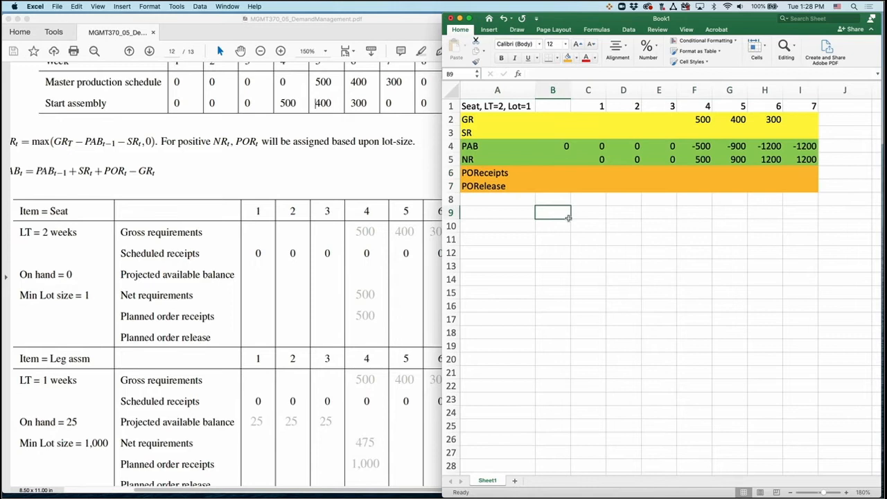
Apply All Borders to the whole seat table, A1:I7.
left_click_drag(496, 106, 783, 185)
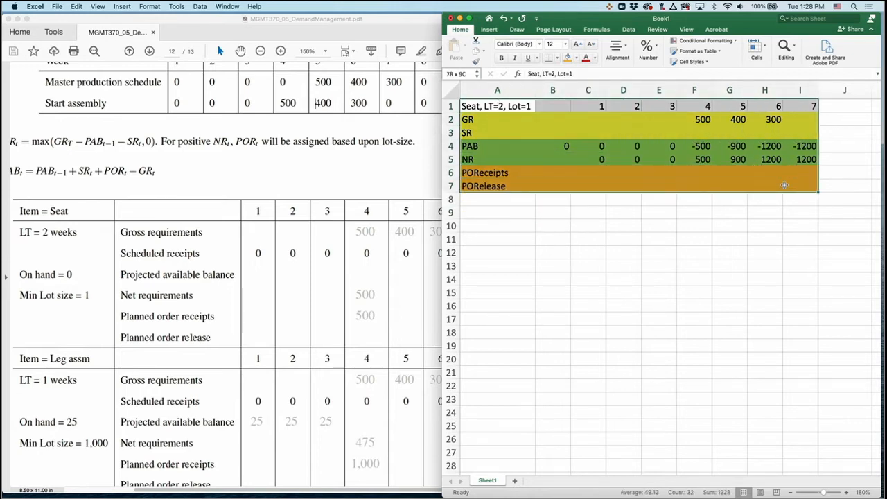
left_click(557, 58)
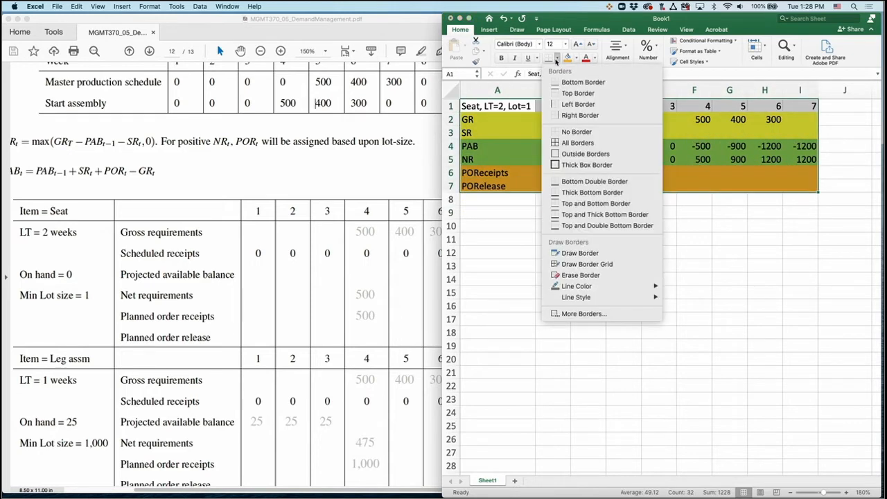
left_click(579, 143)
left_click(573, 248)
Widen column A and make columns B to I slightly narrower with a uniform width.
left_click_drag(535, 90, 580, 90)
left_click_drag(566, 90, 825, 90)
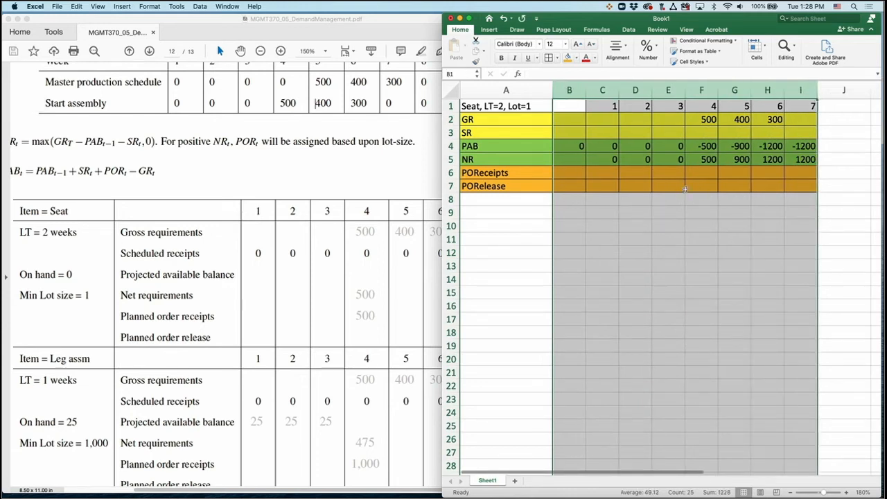
left_click(614, 154)
Apply the comma number style to the table values in B2:I7.
left_click_drag(572, 121, 792, 185)
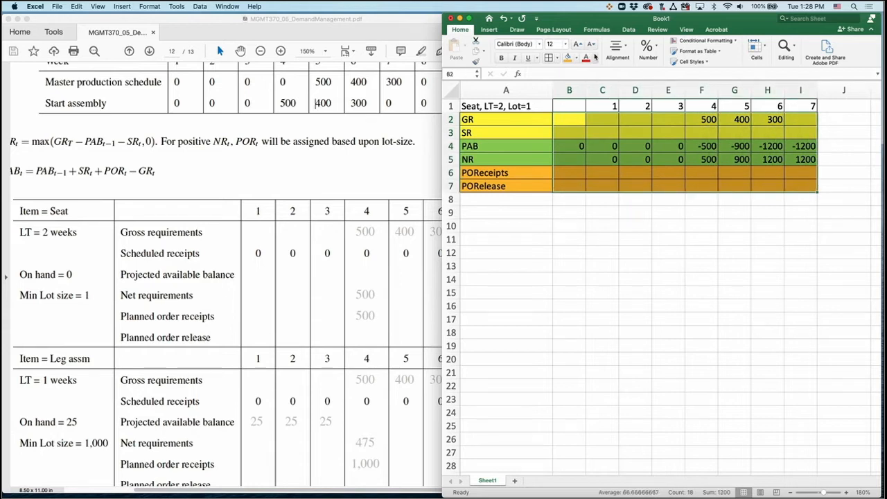
left_click(647, 47)
left_click(649, 92)
left_click(635, 226)
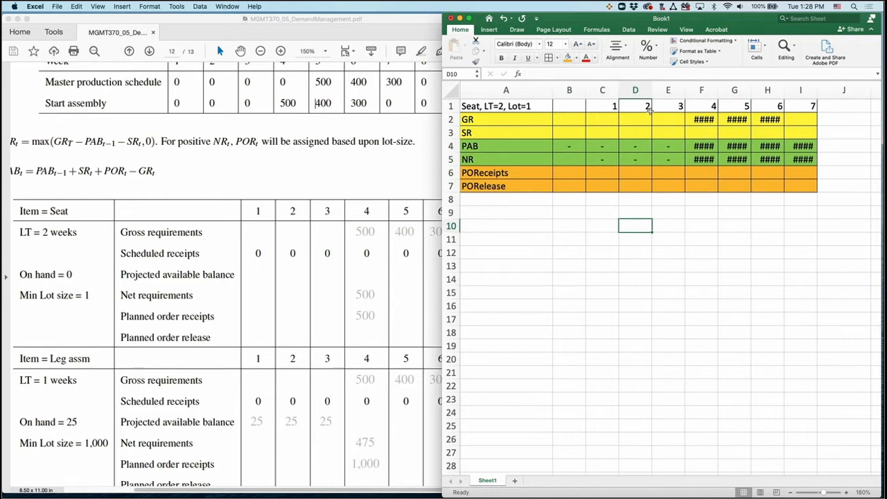
Remove the decimal places from B2:I7 and widen columns C to I so that every number fits.
left_click(603, 118)
left_click_drag(570, 120, 792, 180)
left_click(648, 48)
left_click(666, 93)
left_click(679, 92)
left_click(679, 92)
left_click(679, 93)
left_click(674, 223)
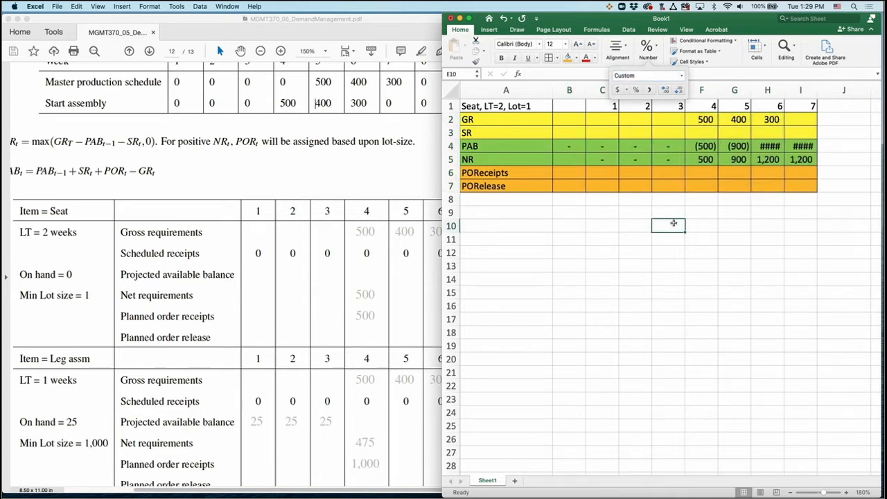
left_click_drag(608, 90, 863, 93)
left_click(756, 220)
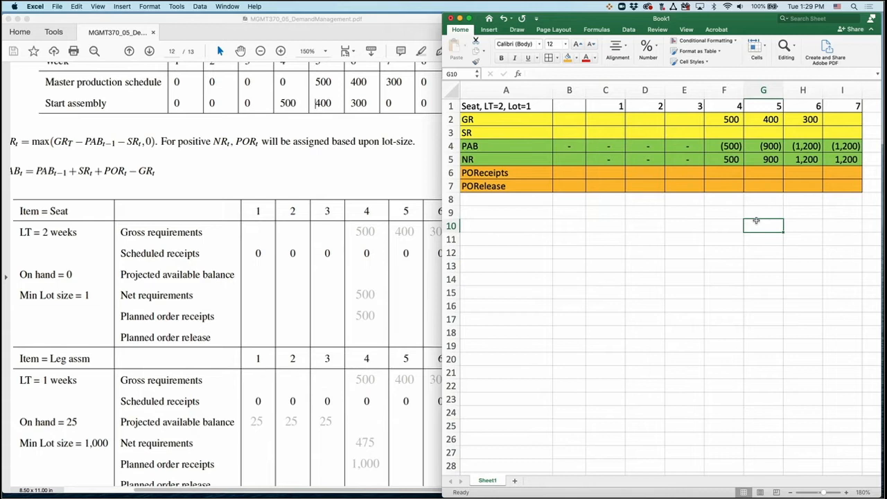
Enter planned order receipts of 500, 400 and 300 for weeks 4, 5 and 6 in F6:H6.
left_click(729, 146)
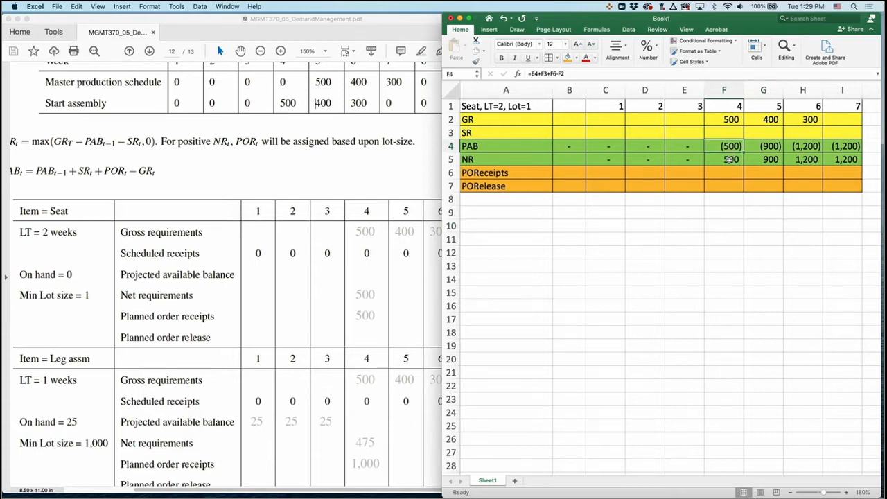
left_click(727, 173)
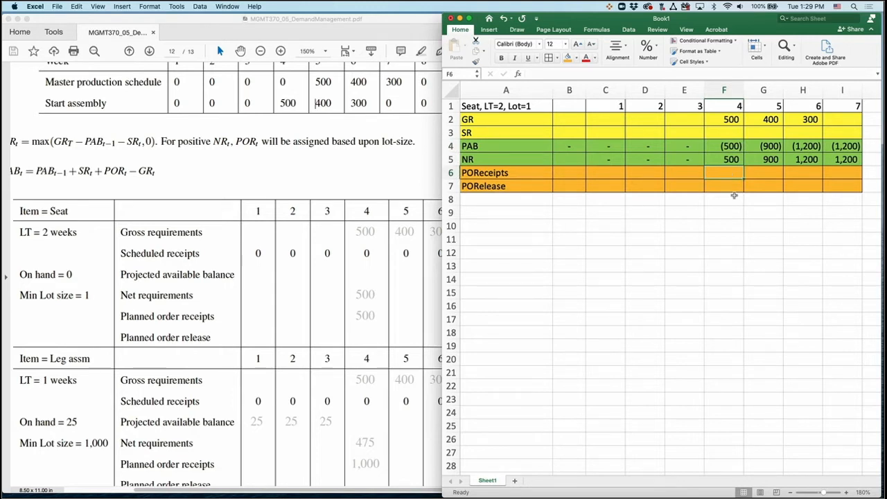
type("500")
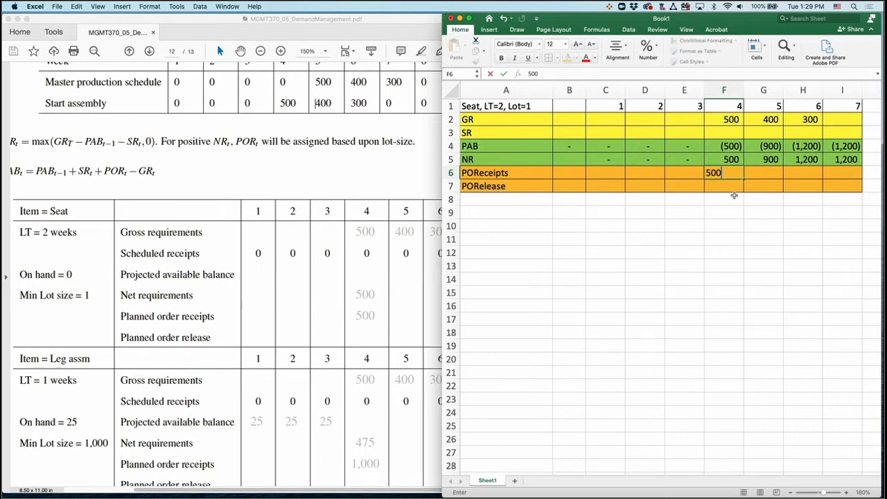
key("Tab")
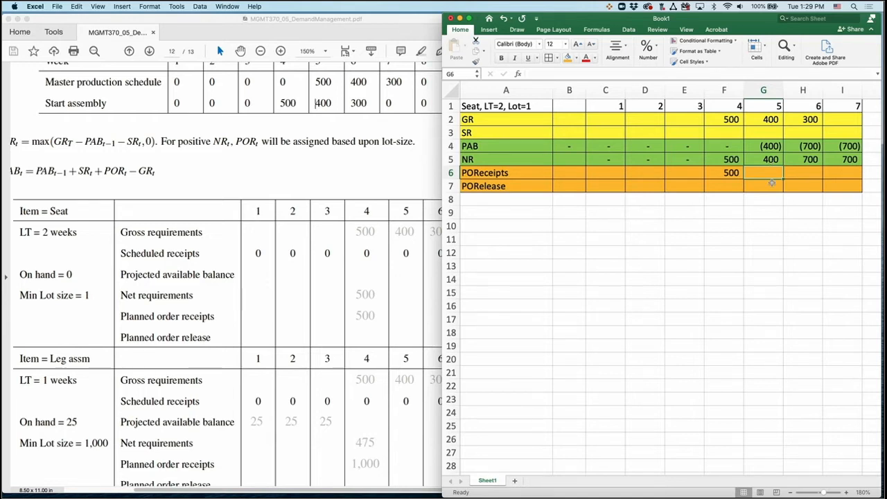
type("400")
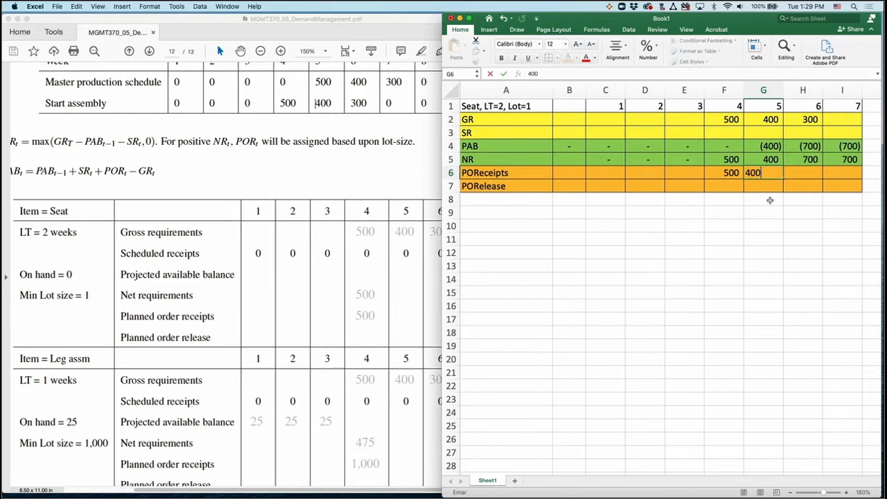
key("Tab")
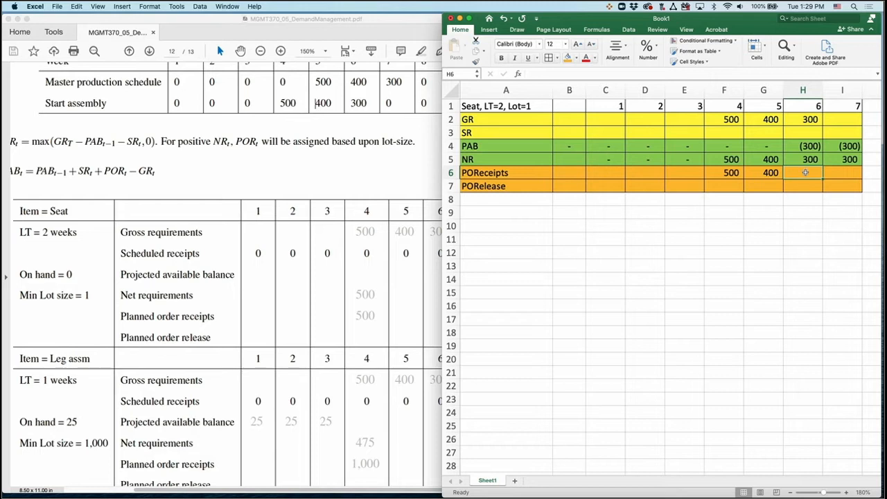
type("300")
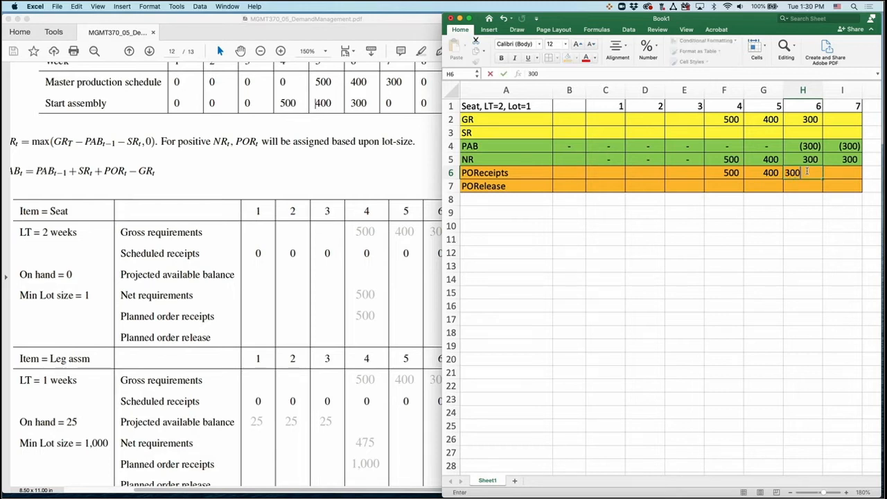
key("Return")
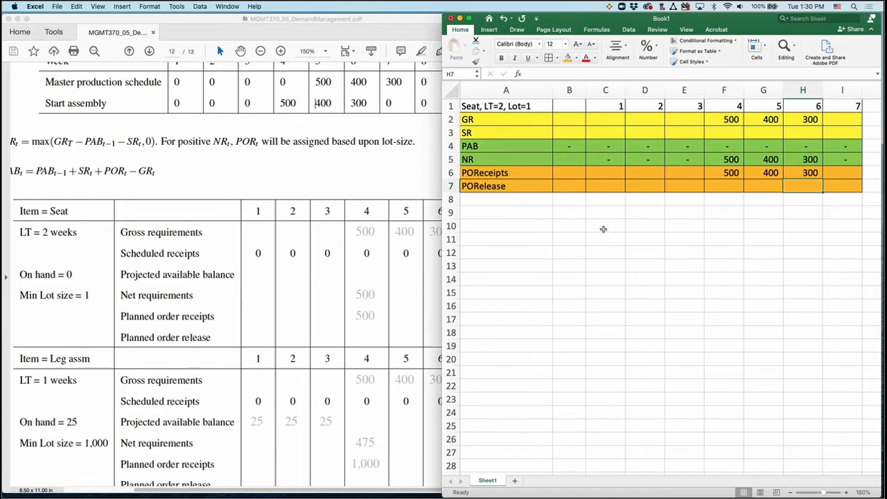
Enter the week 2 planned order release formula =F6 in D7 and fill it across to week 7 in I7.
left_click(650, 182)
type("=")
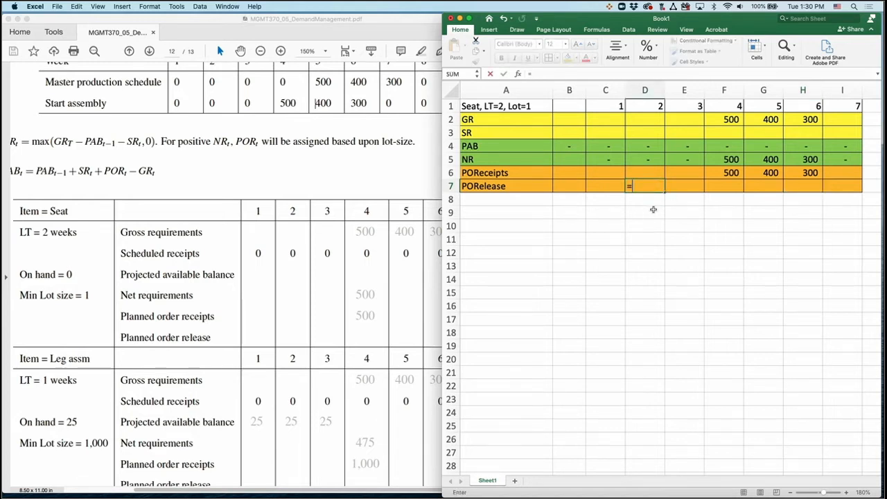
left_click(731, 173)
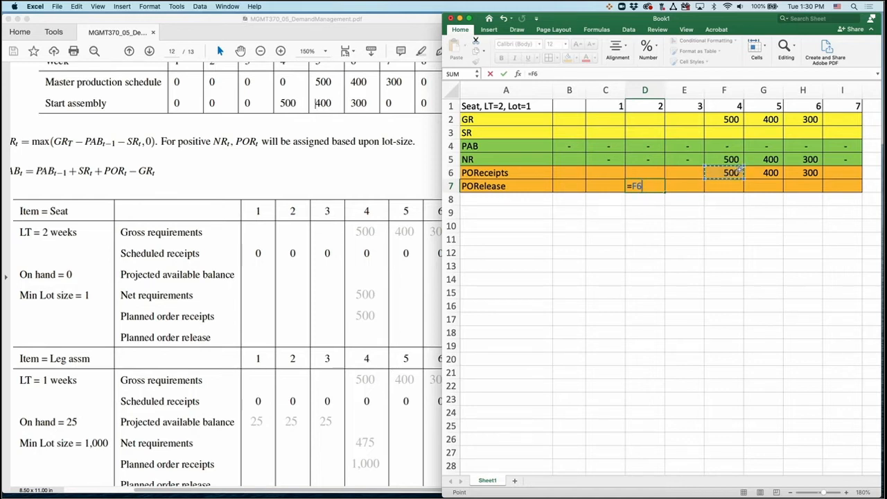
key("Return")
left_click(652, 187)
left_click_drag(664, 193, 845, 193)
left_click(762, 212)
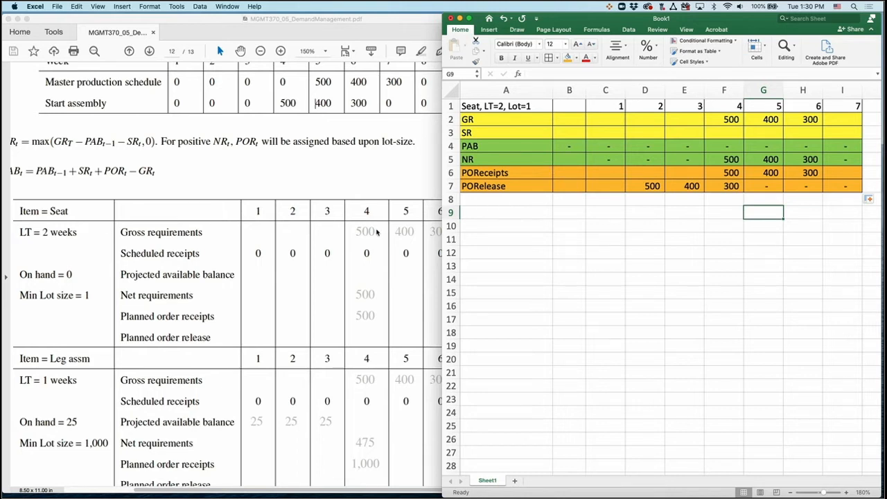
Copy the seat's MRP table in rows 1 to 7 and paste it starting at row 11.
left_click_drag(451, 106, 456, 189)
key("super+c")
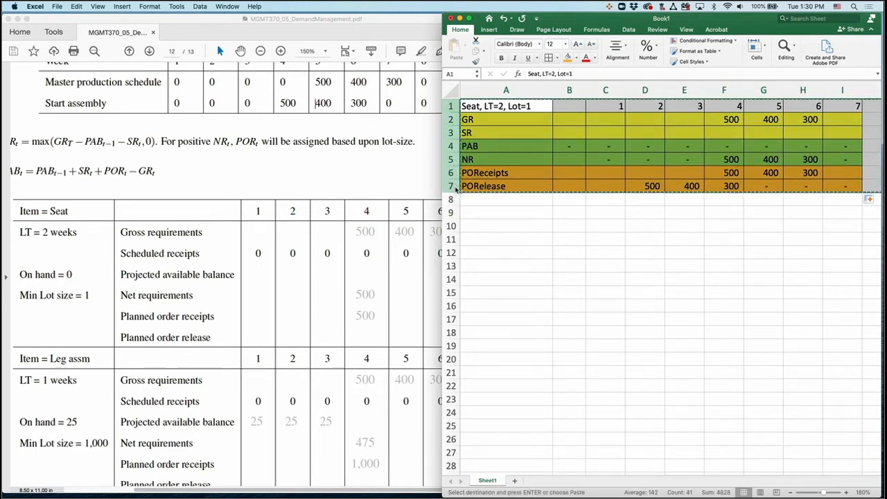
left_click(451, 239)
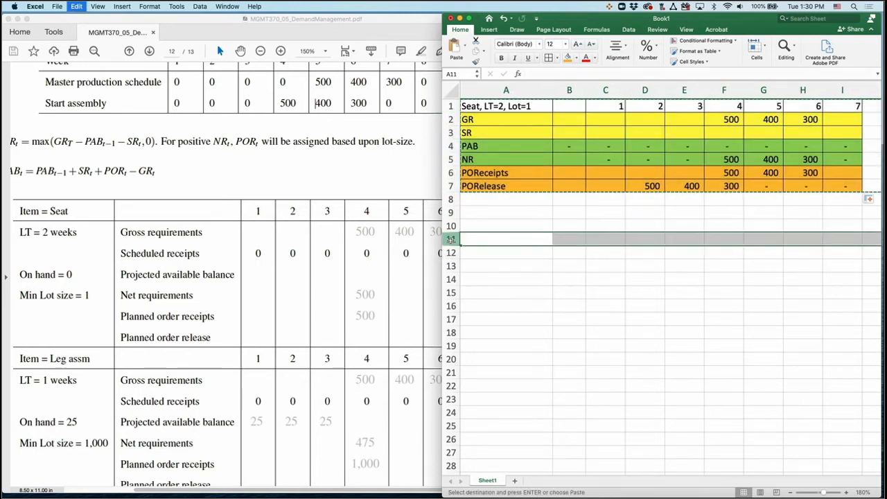
key("super+v")
Retitle the copied table in A11 as "Leg assm, LT=1, Lot=1000".
double_click(476, 239)
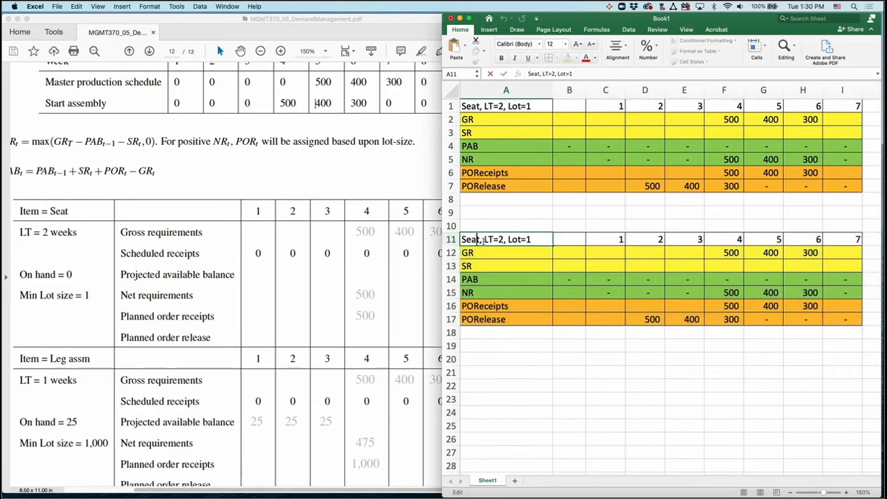
left_click_drag(478, 239, 444, 239)
type("Leg a")
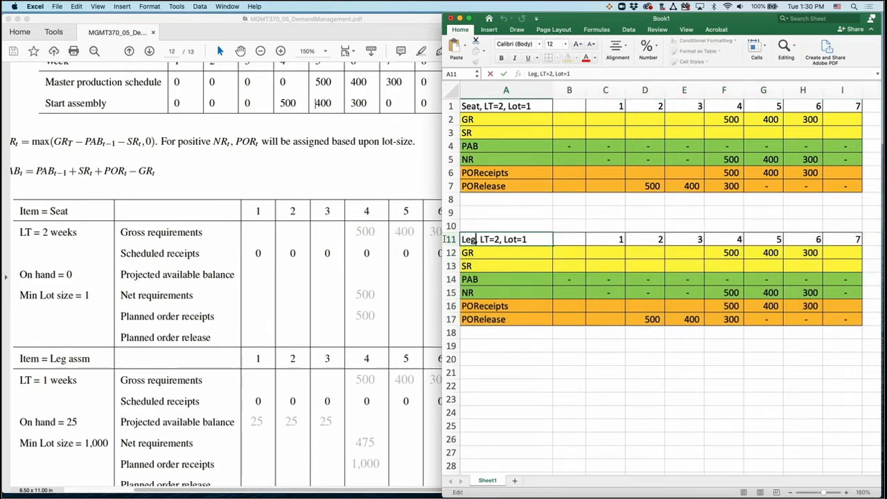
type("ssm")
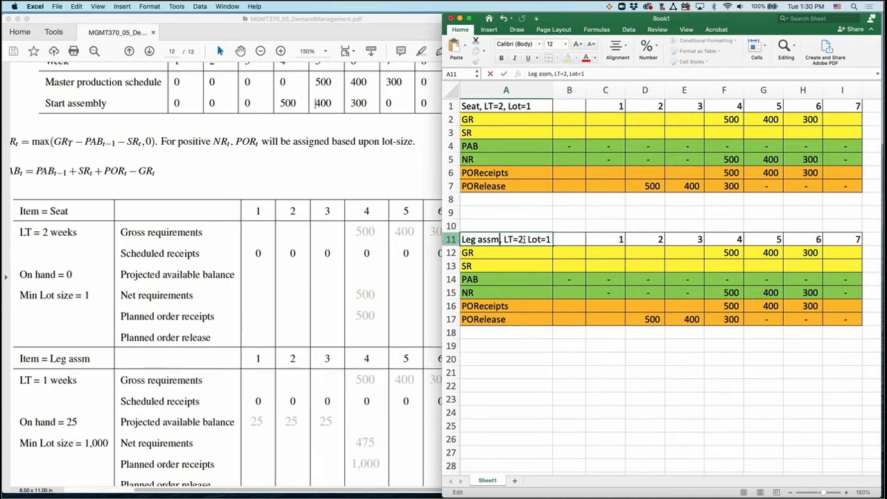
left_click(524, 239)
key("BackSpace")
type("1")
left_click(551, 239)
type("000")
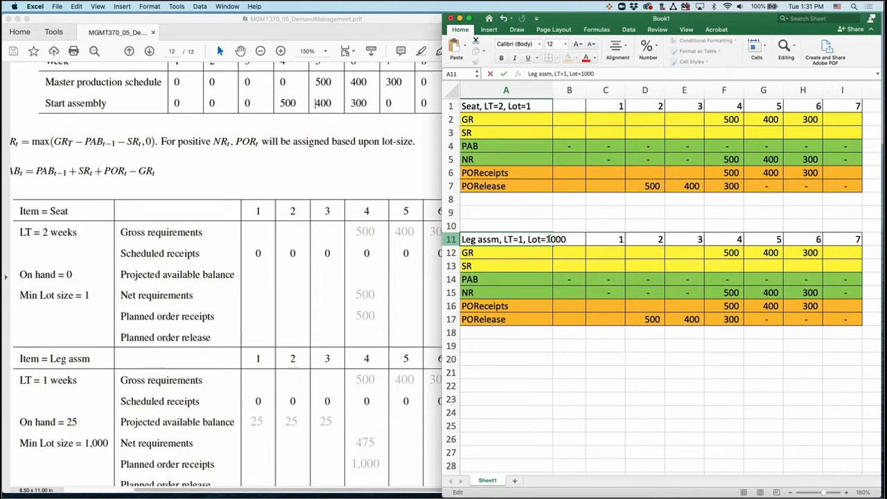
key("Return")
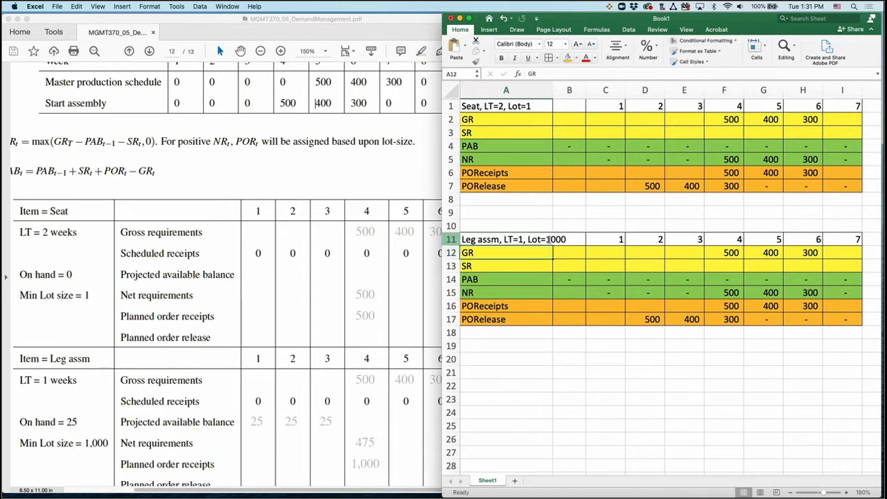
Set the leg assembly's starting PAB in B14 to 25.
left_click(569, 279)
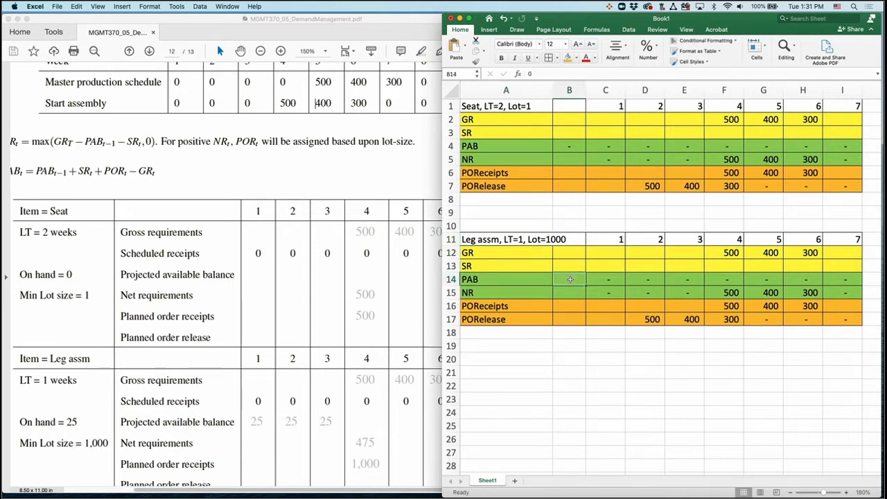
type("25")
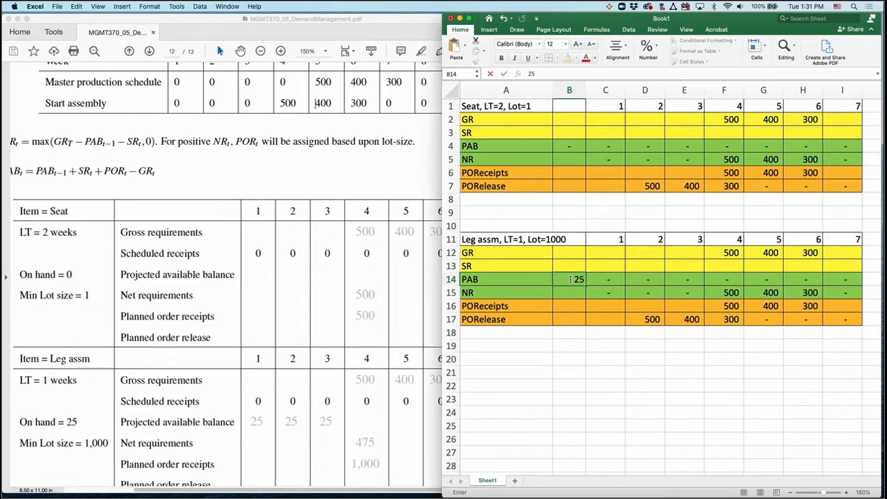
key("Return")
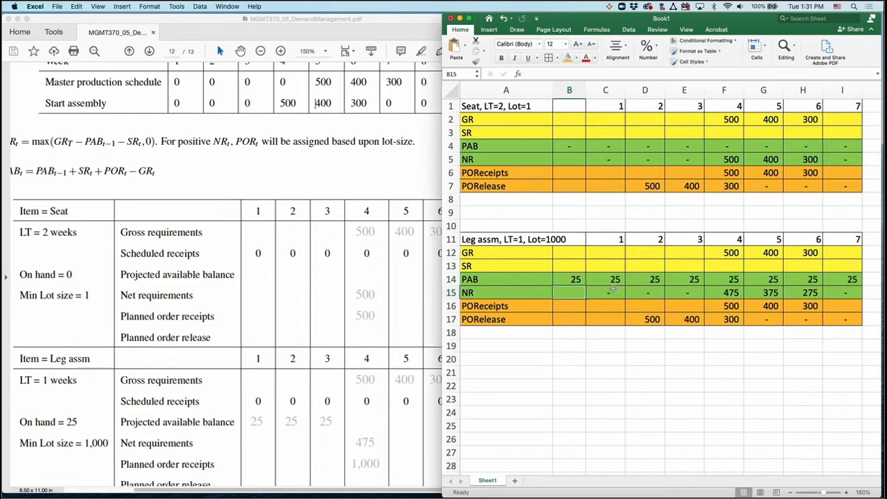
Clear the copied planned order receipts and releases in D16:I17 of the leg assembly table.
left_click_drag(633, 305, 802, 319)
key("Delete")
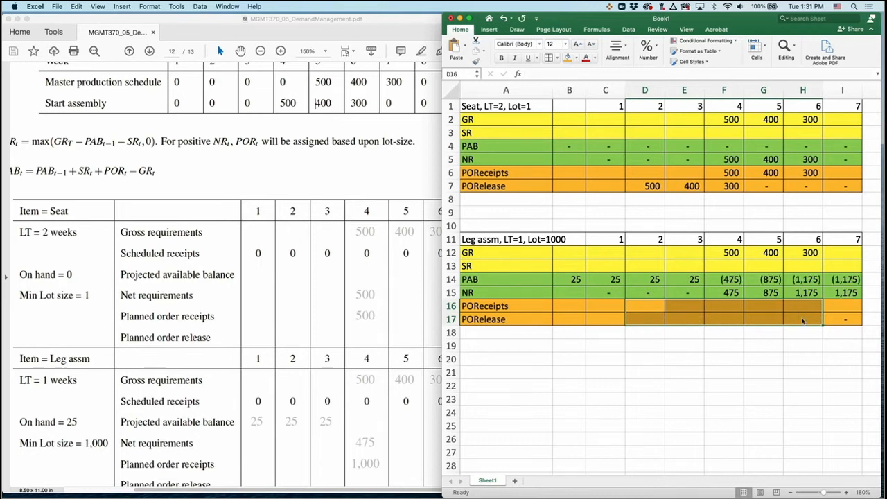
left_click(834, 317)
left_click(774, 317)
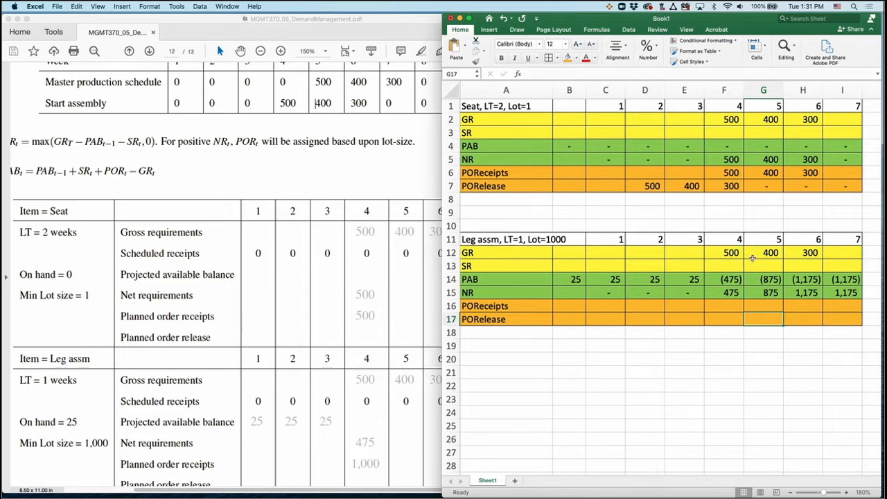
Switch to the PDF in Acrobat and examine the chair's start assembly schedule, the product structure tree and the leg assembly's requirements.
left_click(362, 265)
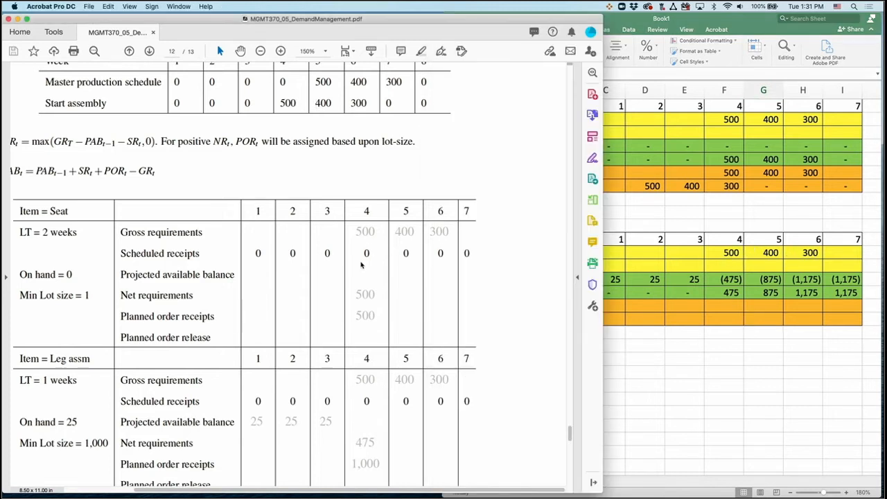
scroll(346, 256, "up", 5)
scroll(312, 236, "down", 3)
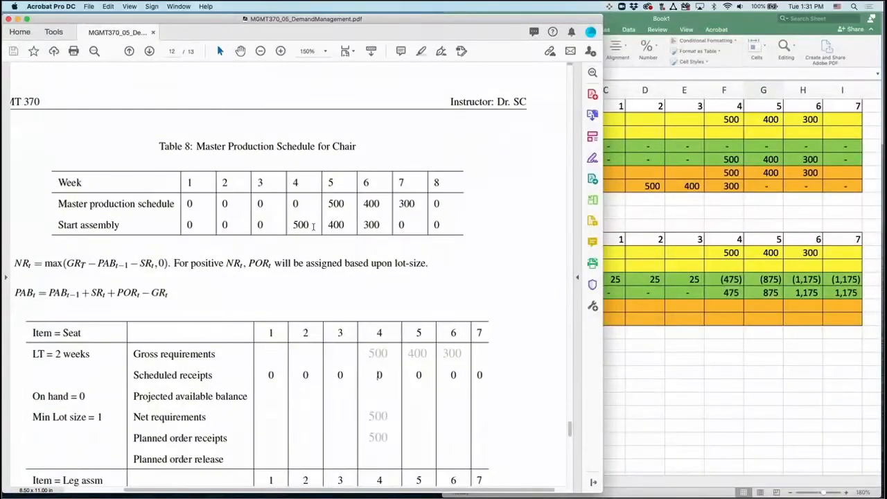
left_click_drag(293, 224, 408, 230)
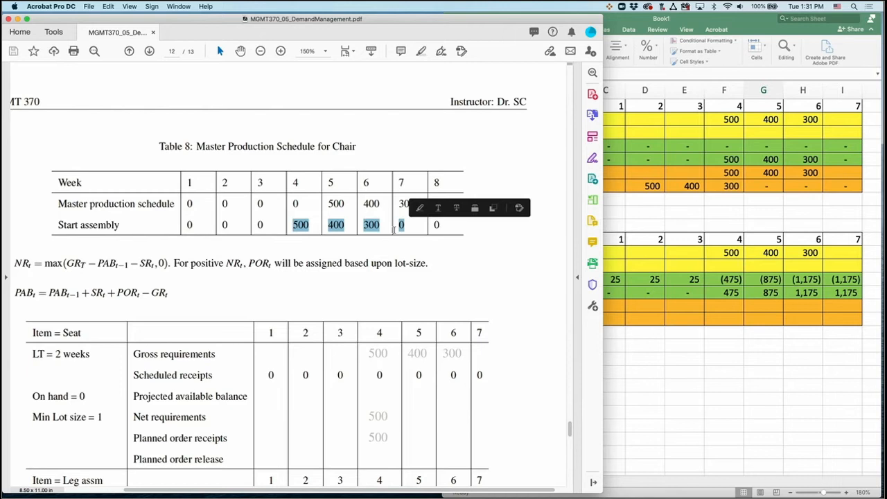
scroll(401, 232, "down", 5)
scroll(395, 234, "up", 10)
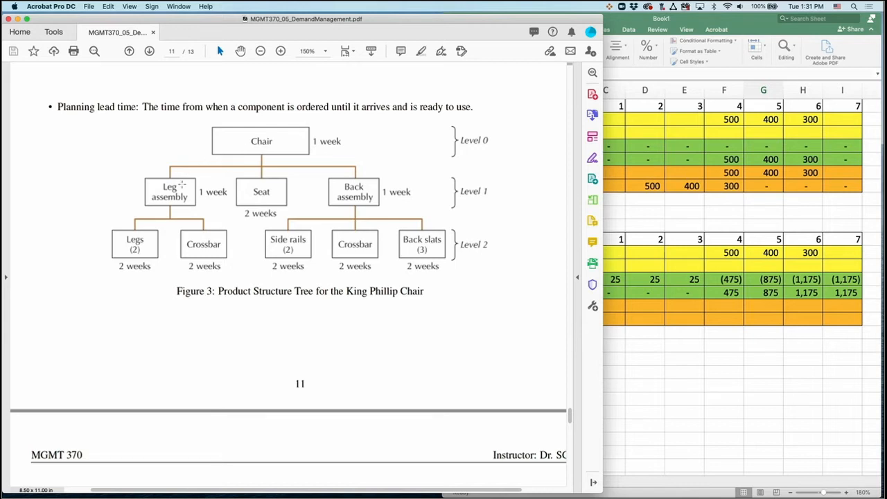
scroll(176, 187, "down", 6)
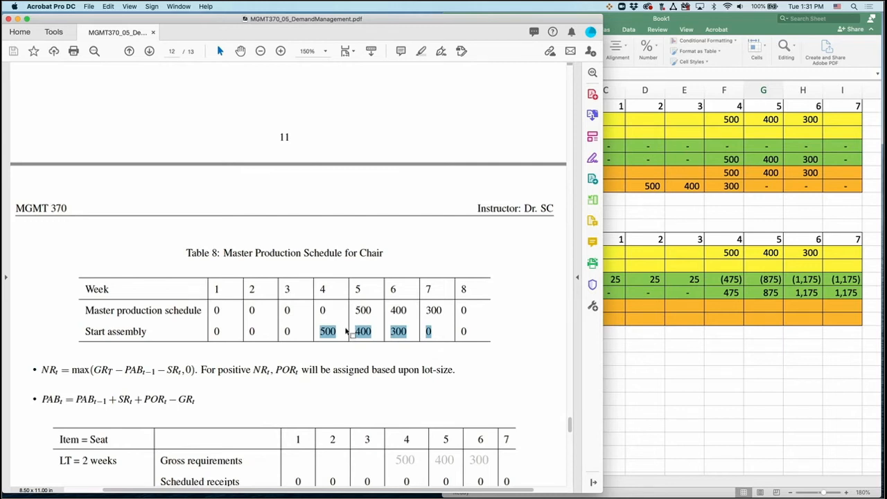
scroll(345, 330, "down", 5)
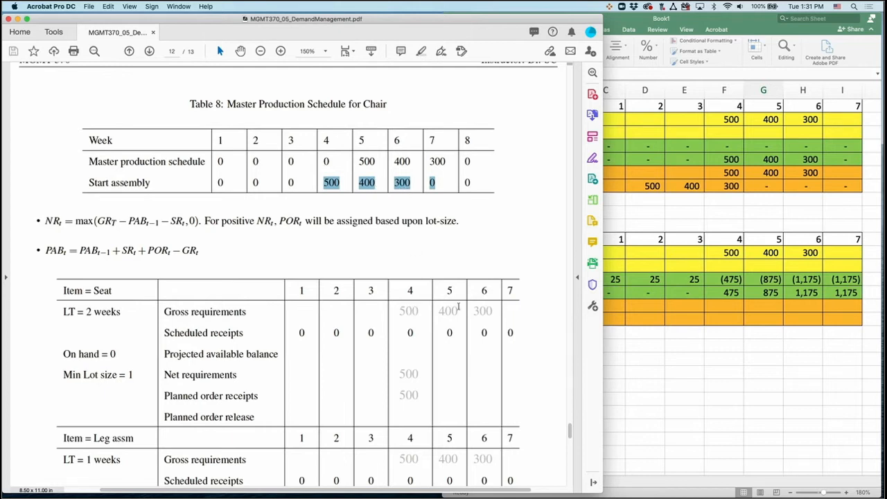
scroll(458, 306, "down", 5)
scroll(470, 305, "down", 3)
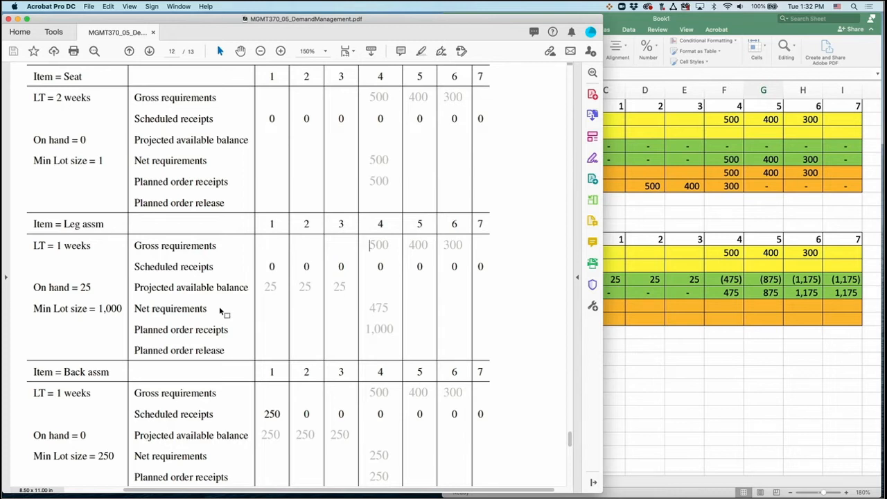
Back in Excel, enter leg assembly planned order receipts of 1000 for week 4 in F16 and week 6 in H16.
left_click(663, 330)
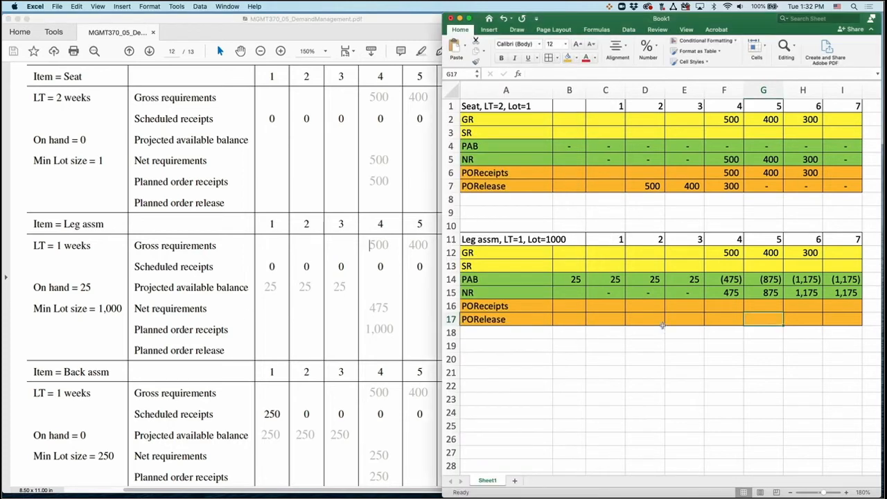
left_click(722, 303)
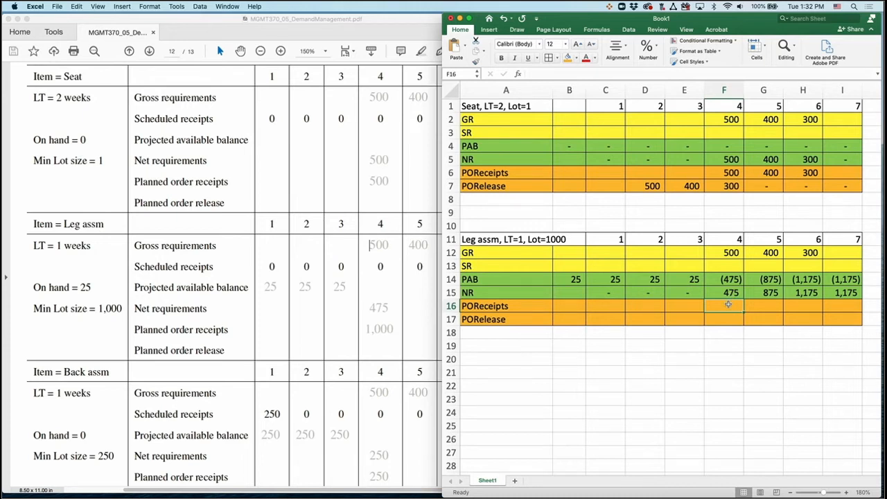
type("1000")
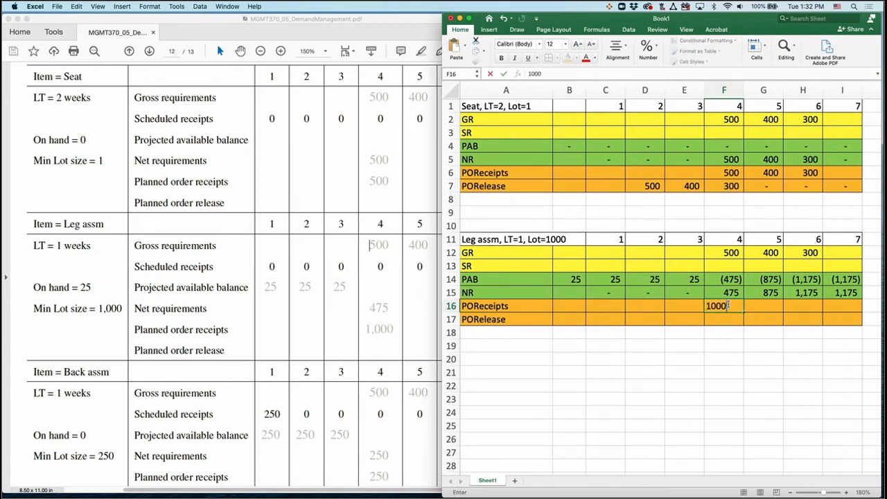
key("Return")
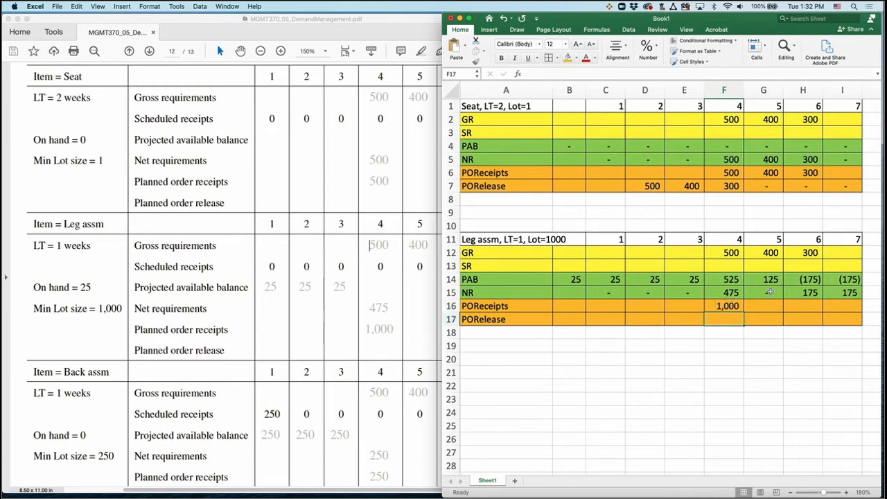
left_click(800, 303)
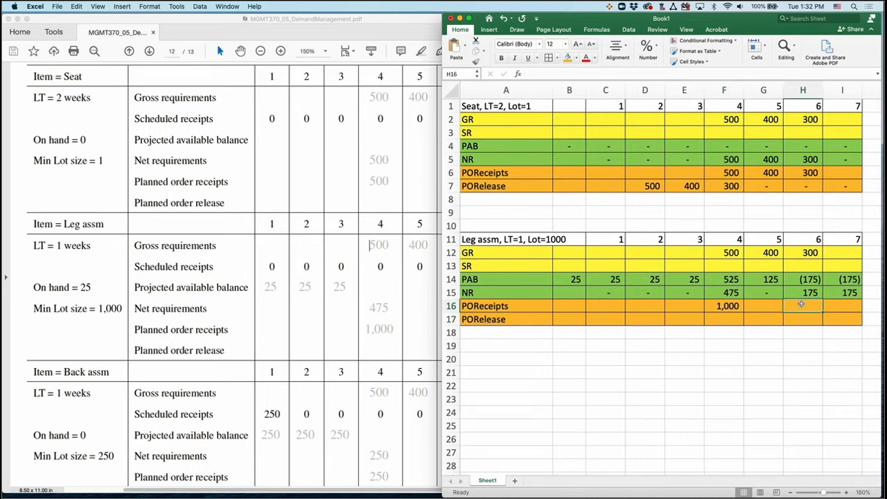
type("1000")
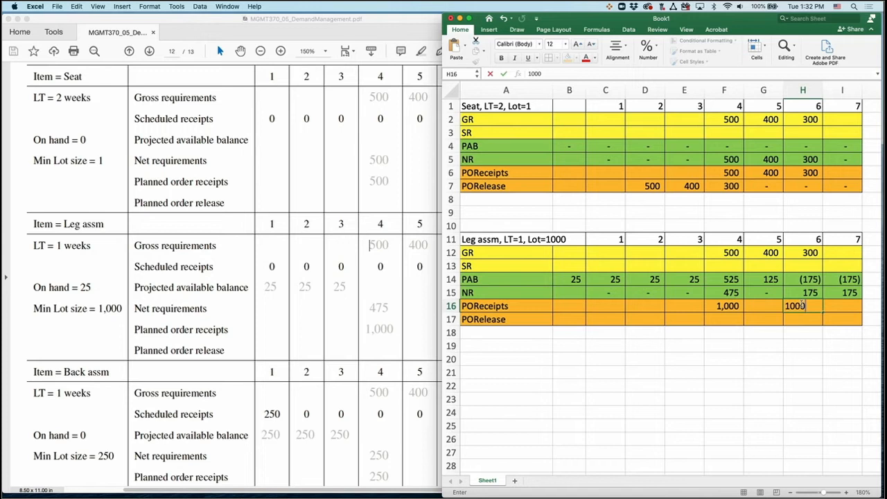
key("Return")
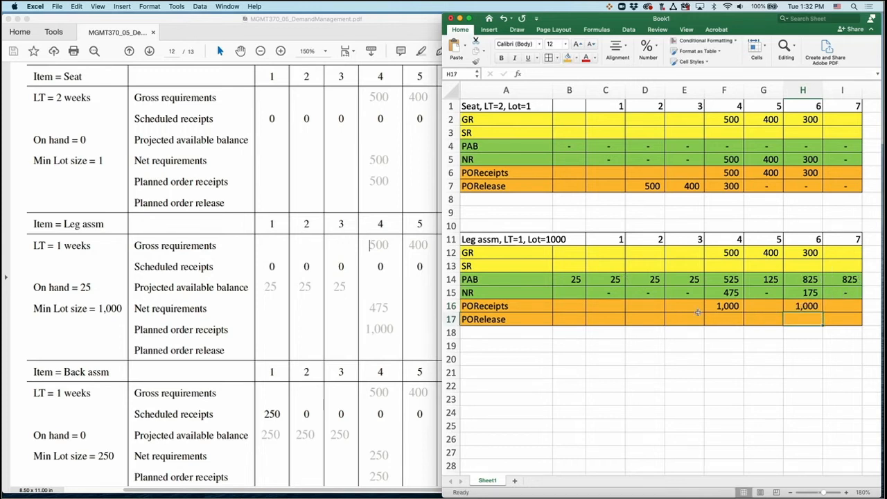
Enter the leg assembly's week 3 planned order release formula =F16 in E17 and fill it across to week 7 in I17.
left_click(696, 319)
type("=")
left_click(729, 305)
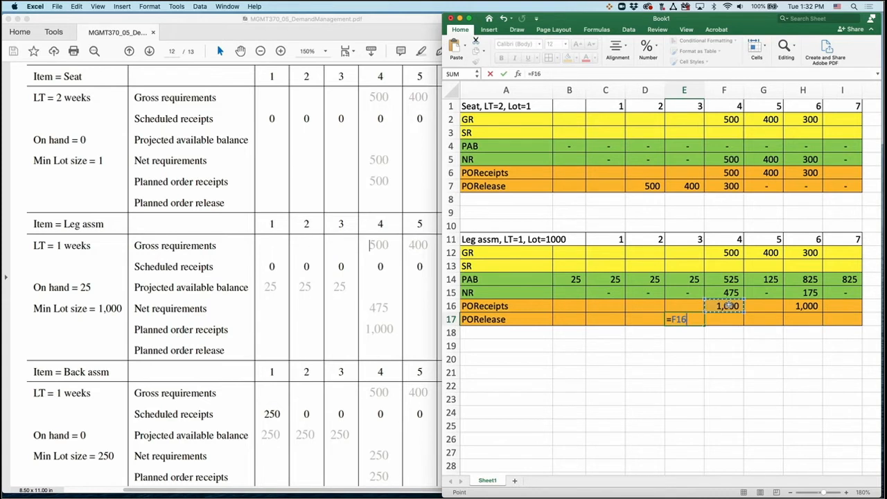
key("Return")
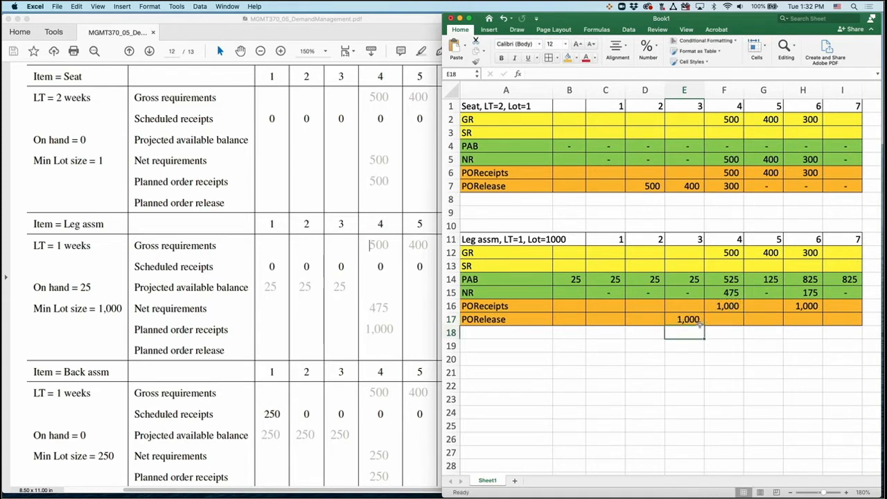
left_click(695, 320)
left_click_drag(703, 325, 846, 324)
left_click(731, 337)
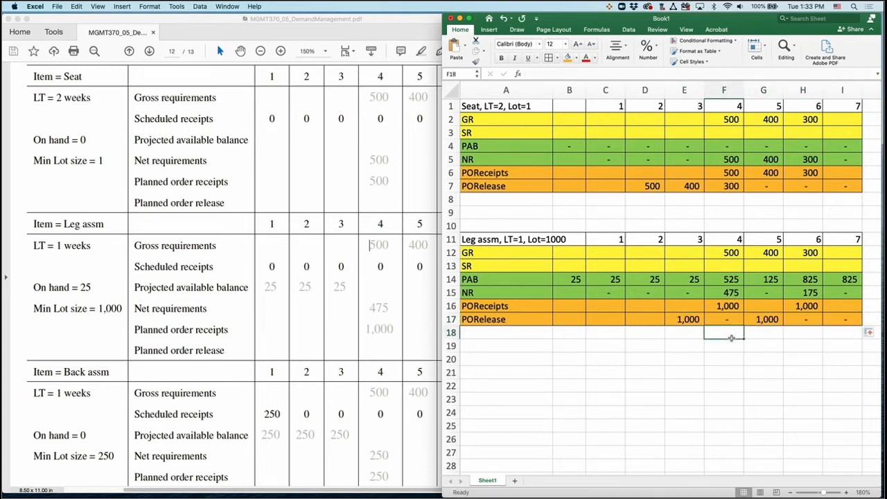
Copy the leg assembly table in rows 11 to 17 and paste it starting at row 21.
left_click_drag(451, 239, 451, 319)
key("super+c")
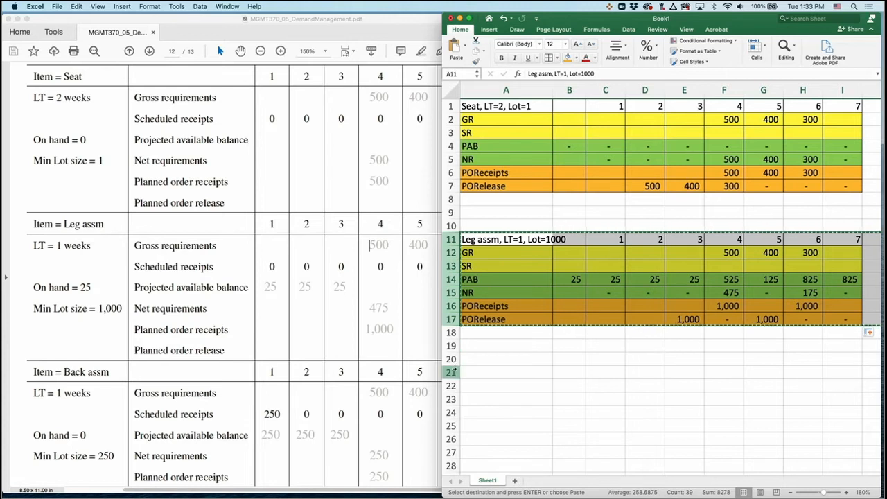
left_click(451, 372)
key("super+v")
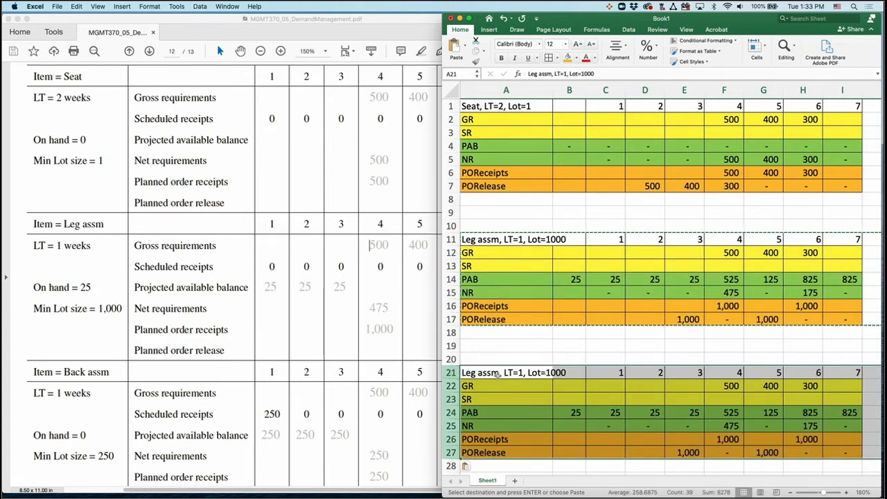
Retitle the copied table in A21 as "Back assm, LT=1, Lot=250".
left_click(496, 372)
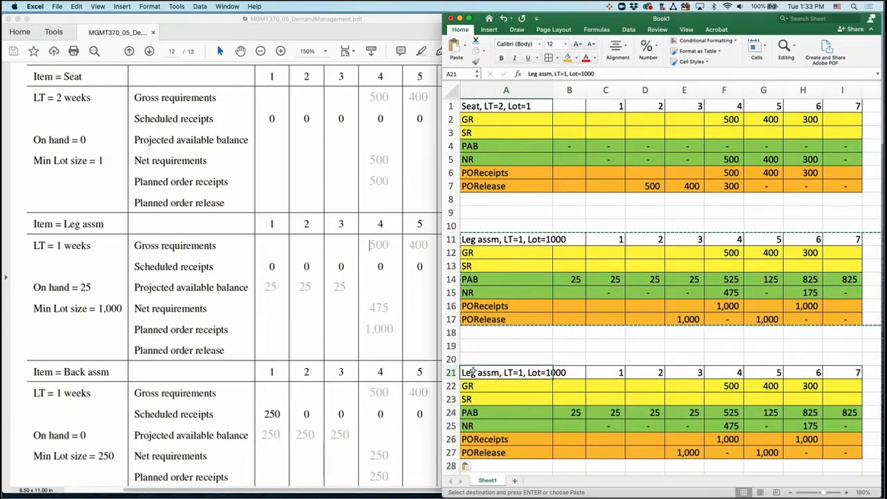
double_click(475, 372)
left_click_drag(476, 372, 439, 372)
type("Back")
key("BackSpace")
key("BackSpace")
key("BackSpace")
type("ack")
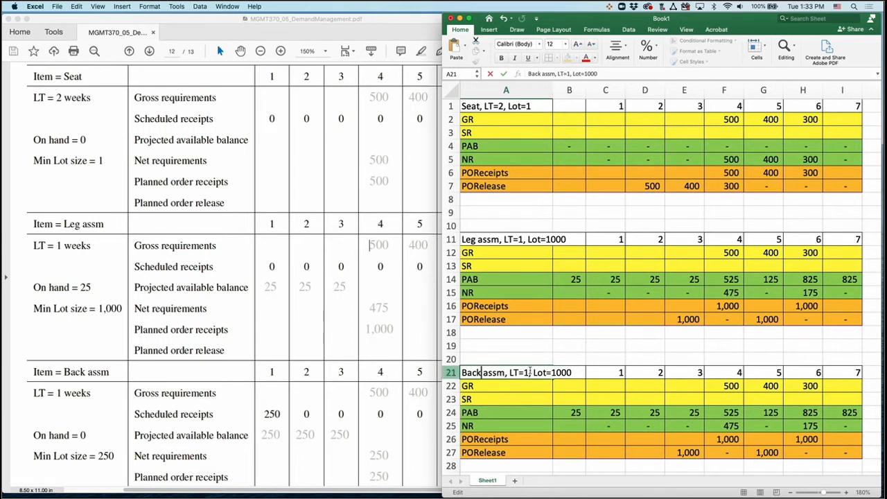
left_click_drag(552, 372, 571, 372)
type("50")
key("Return")
Set the back assembly's starting PAB in B24 to 0.
left_click(575, 412)
type("0")
key("Return")
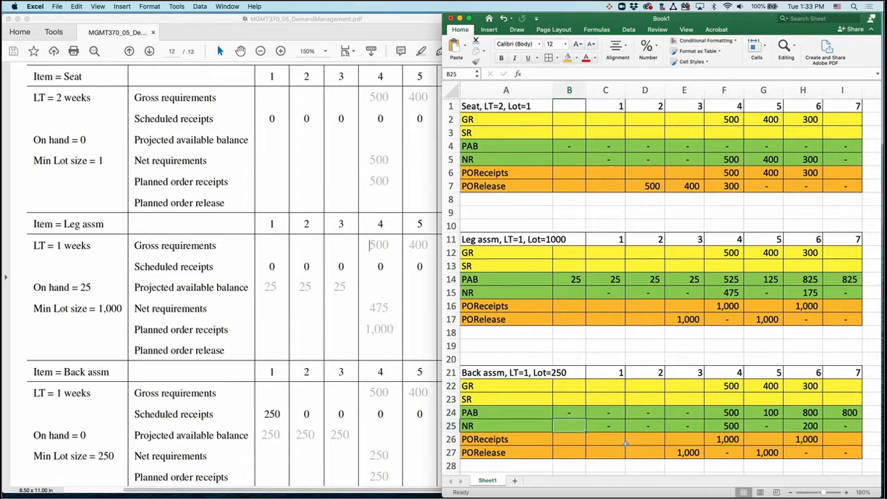
Clear the planned order receipts and planned order releases from the back assembly table in C26:I27.
left_click_drag(620, 442, 799, 451)
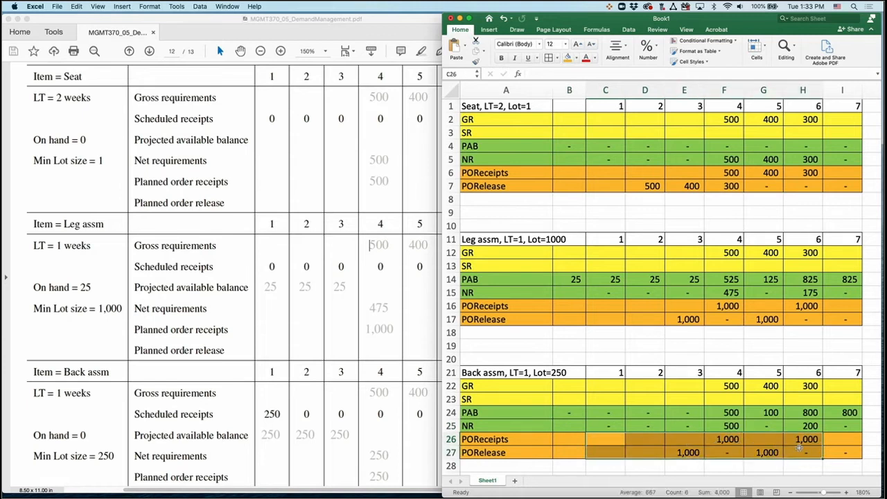
key("Delete")
left_click(834, 453)
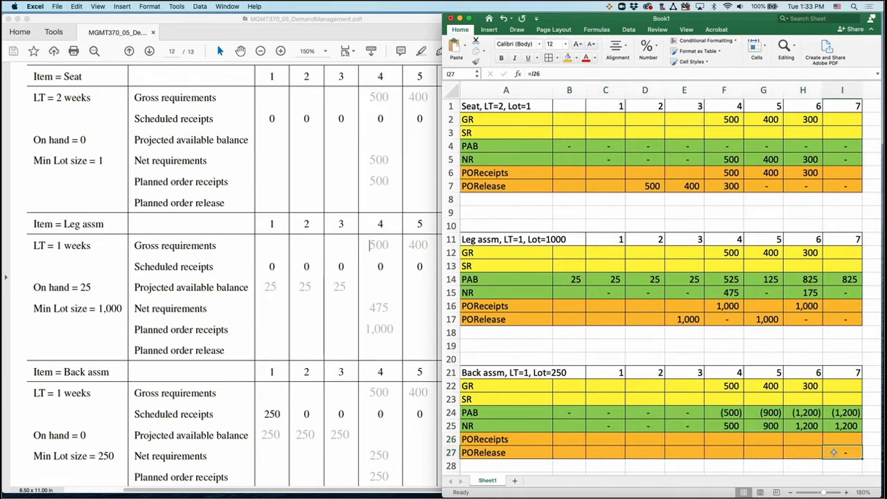
left_click(779, 440)
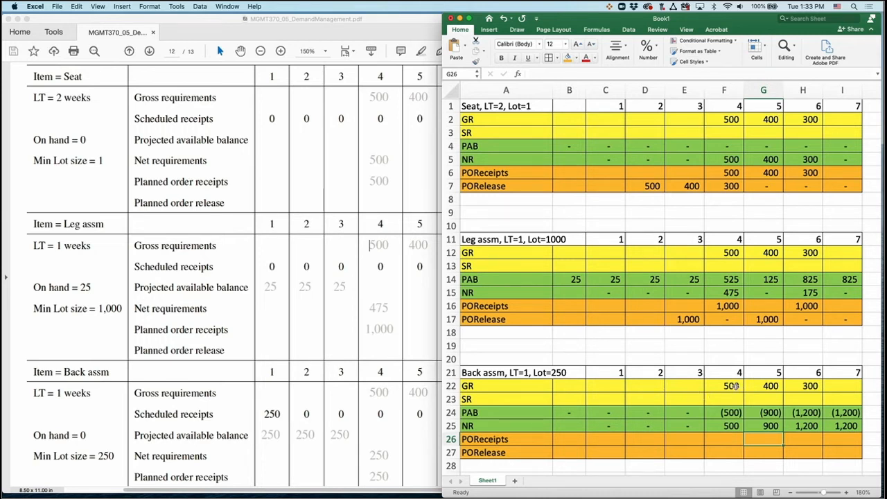
Examine the King Philip chair's product structure tree and the master production schedule in the PDF notes.
scroll(242, 286, "up", 5)
scroll(242, 286, "up", 10)
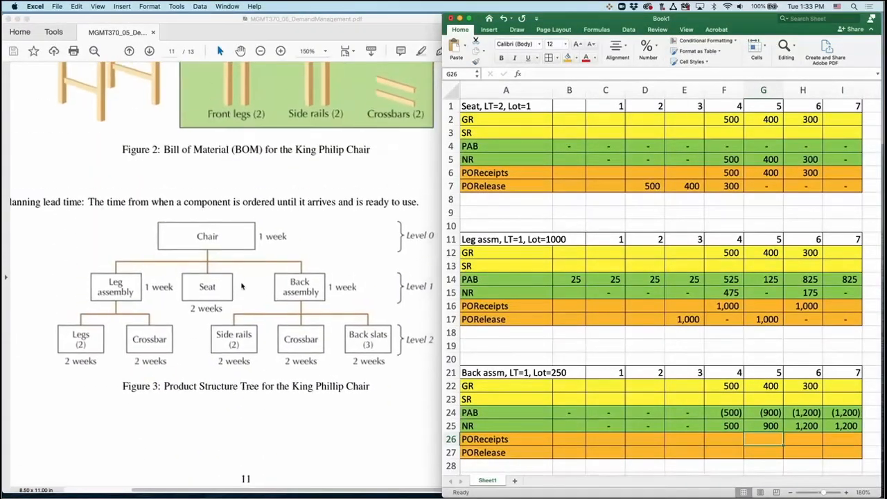
scroll(242, 285, "up", 3)
right_click(237, 296)
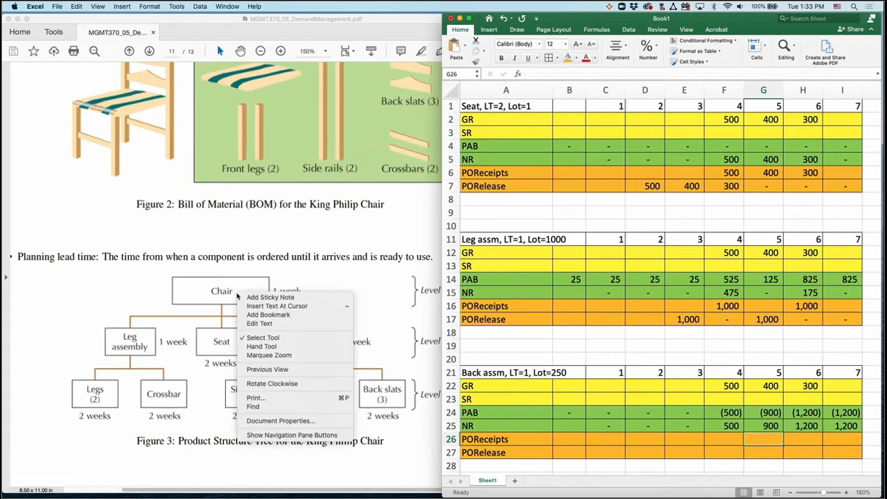
left_click(231, 288)
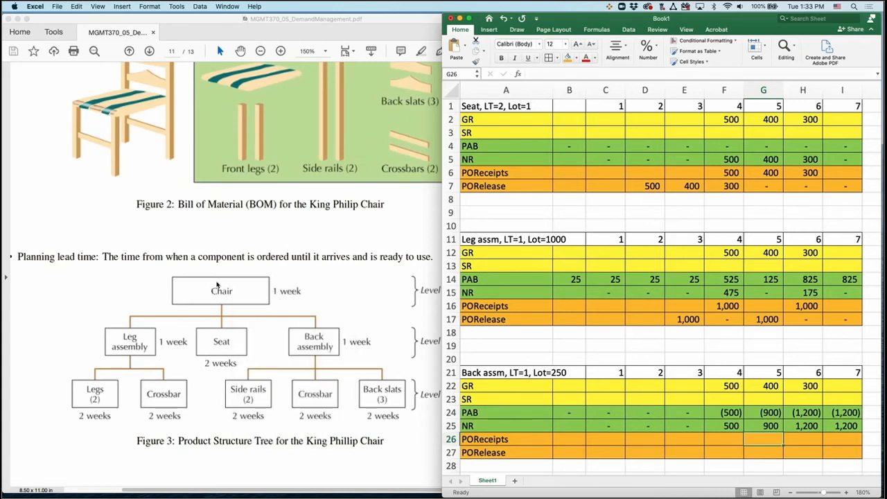
scroll(231, 305, "down", 3)
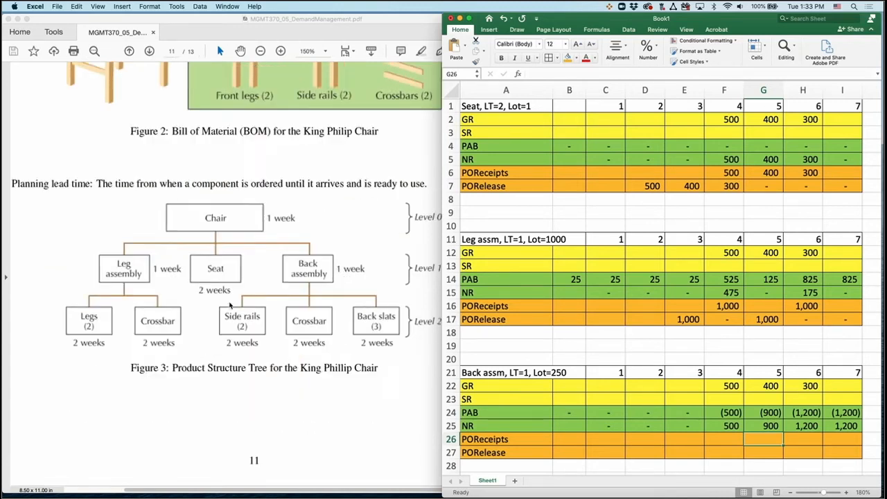
scroll(231, 305, "down", 10)
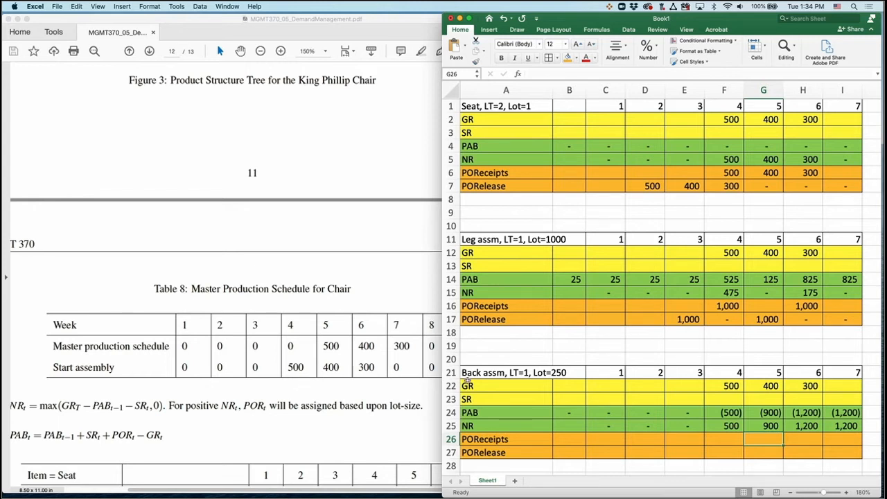
Enter the back assembly's week 1 scheduled receipt of 250 in C23.
left_click(717, 402)
scroll(717, 402, "down", 5)
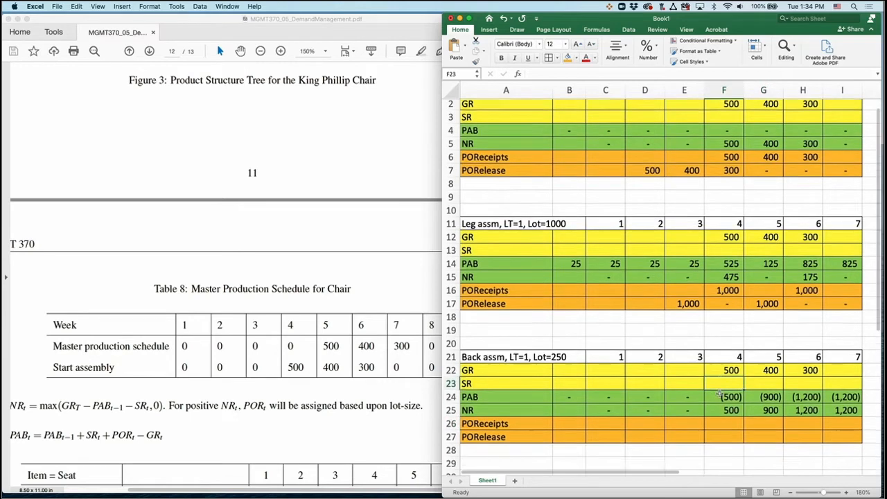
scroll(386, 380, "down", 10)
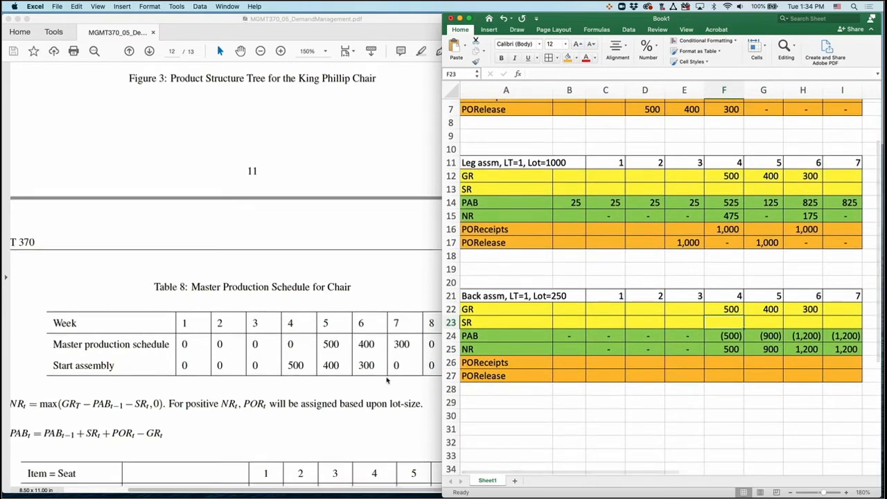
scroll(386, 380, "down", 2)
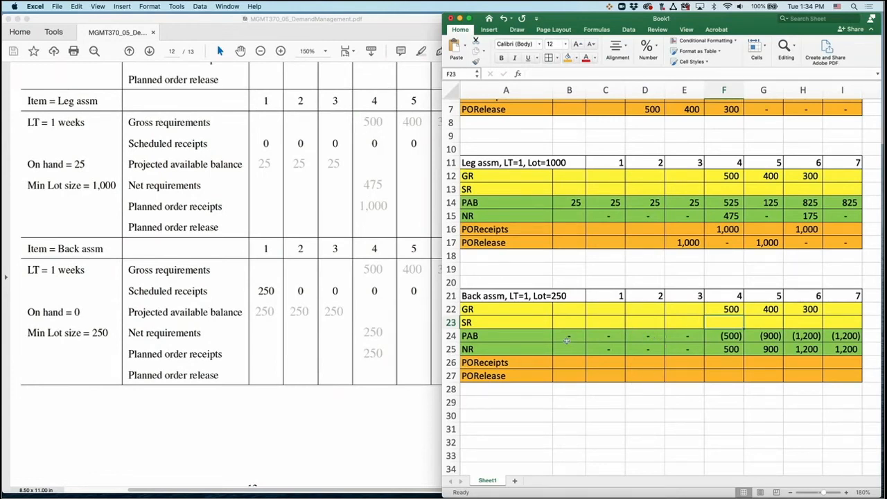
left_click(600, 323)
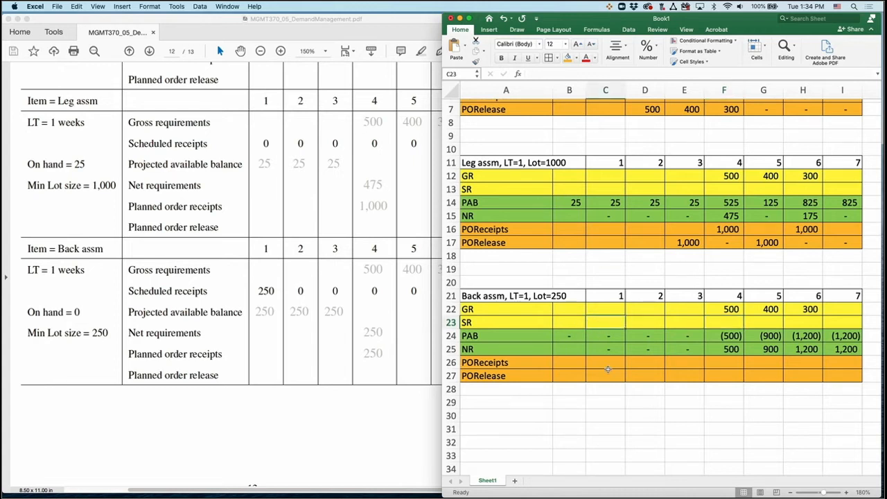
type("250")
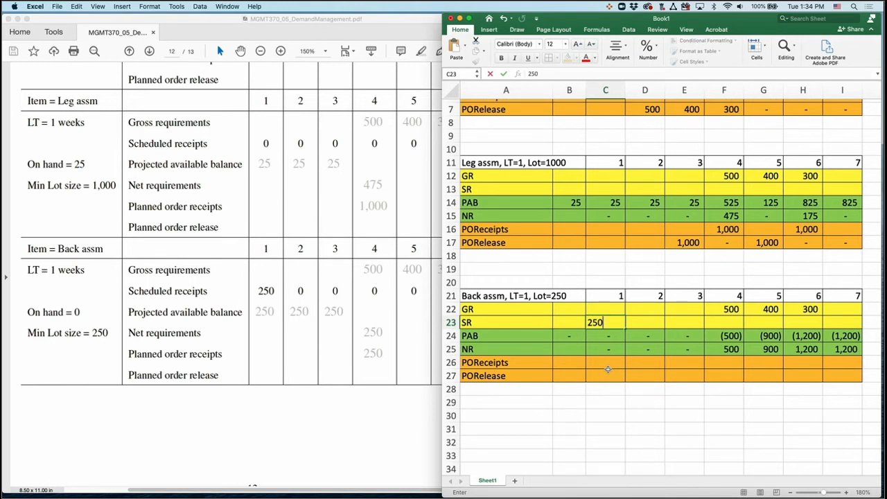
key("Return")
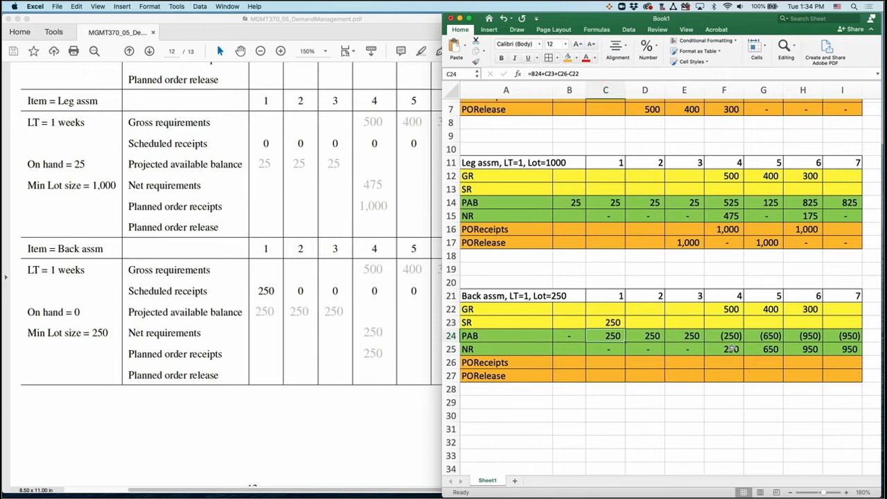
Enter the back assembly's planned order receipts of 250, 400 and 300 for weeks 4 to 6 in F26:H26.
left_click(732, 364)
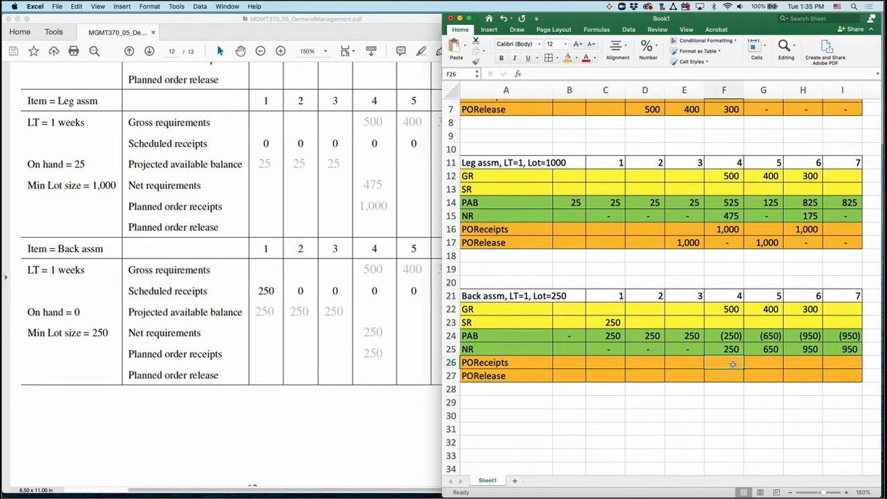
type("250")
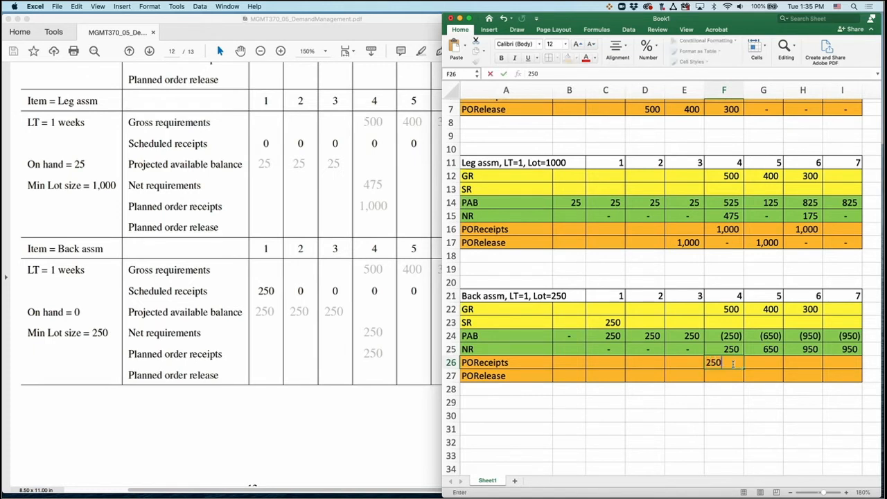
key("Tab")
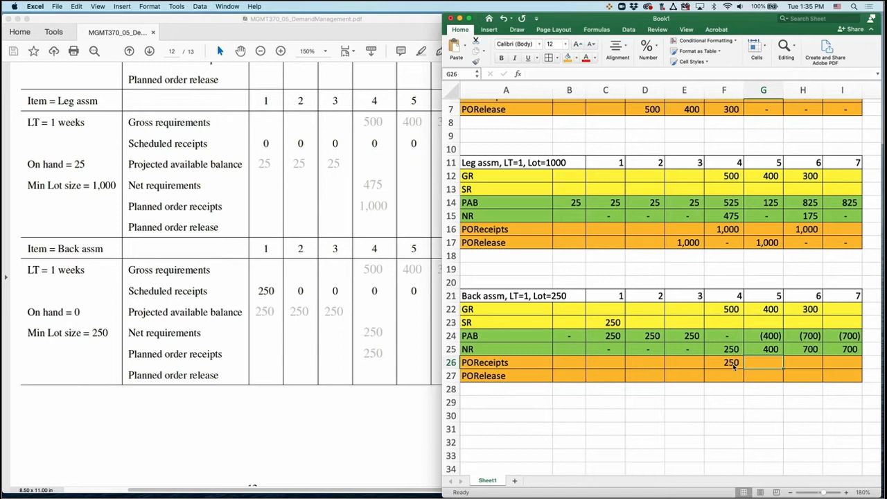
left_click(731, 368)
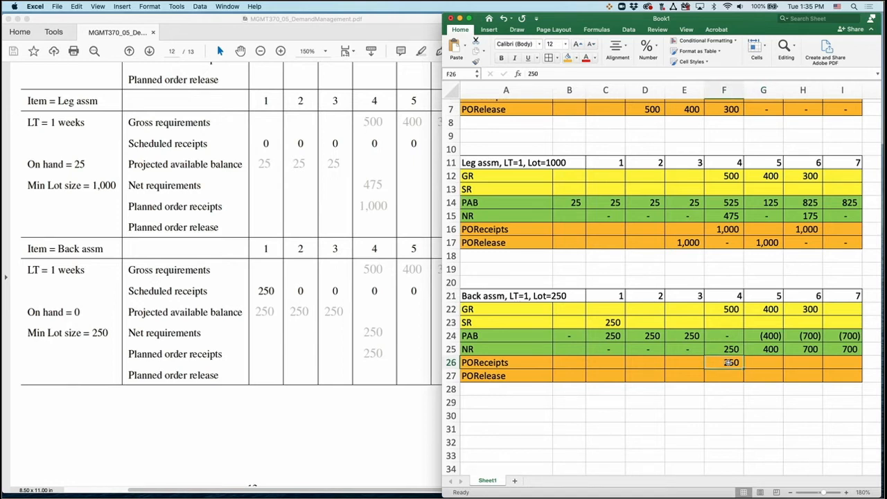
left_click(752, 365)
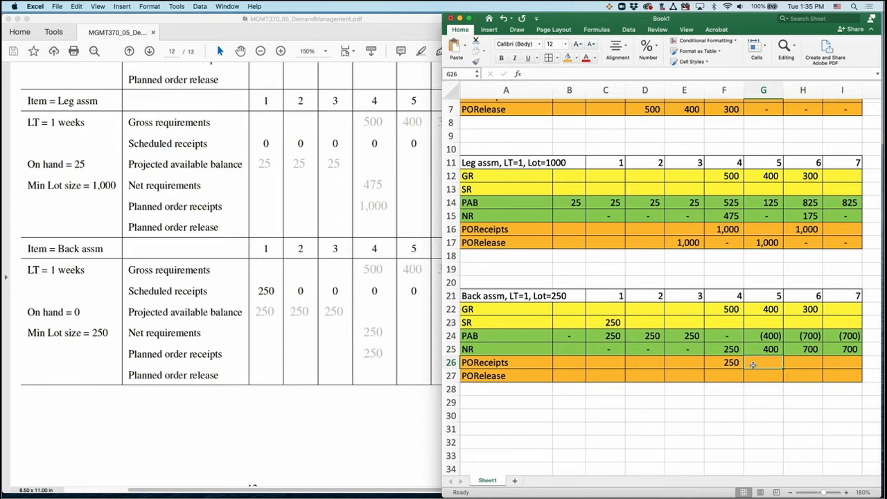
type("400")
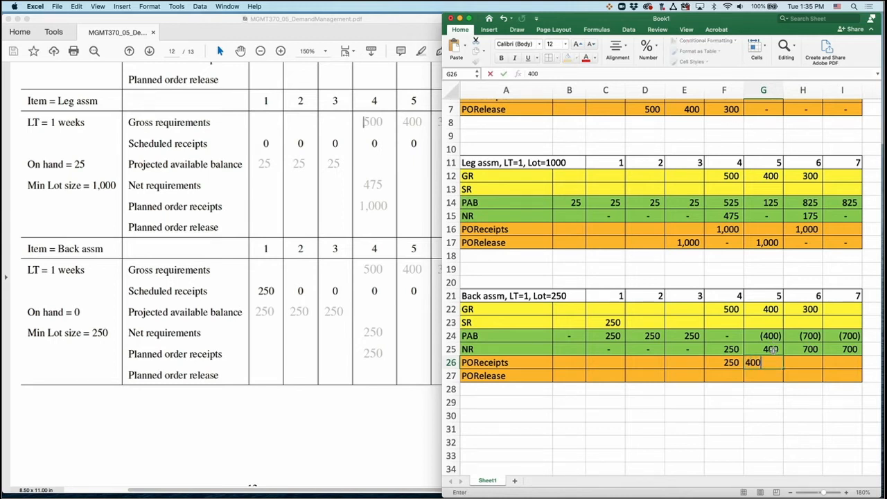
key("Tab")
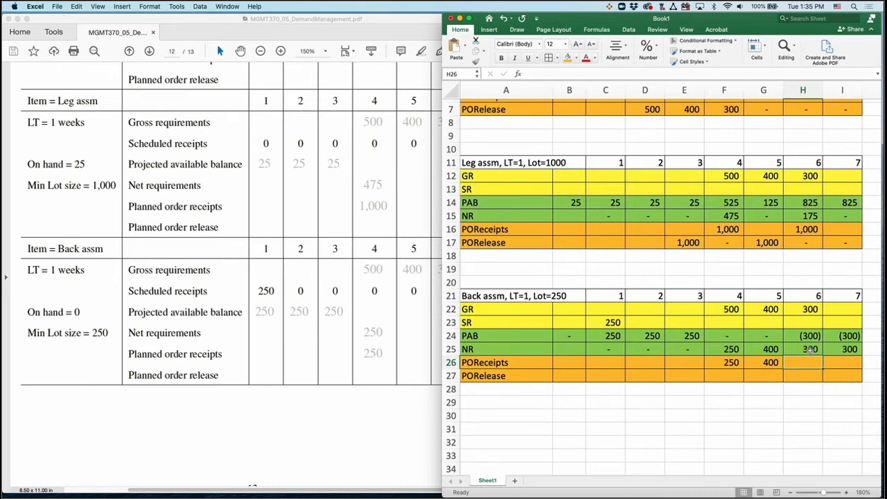
type("300")
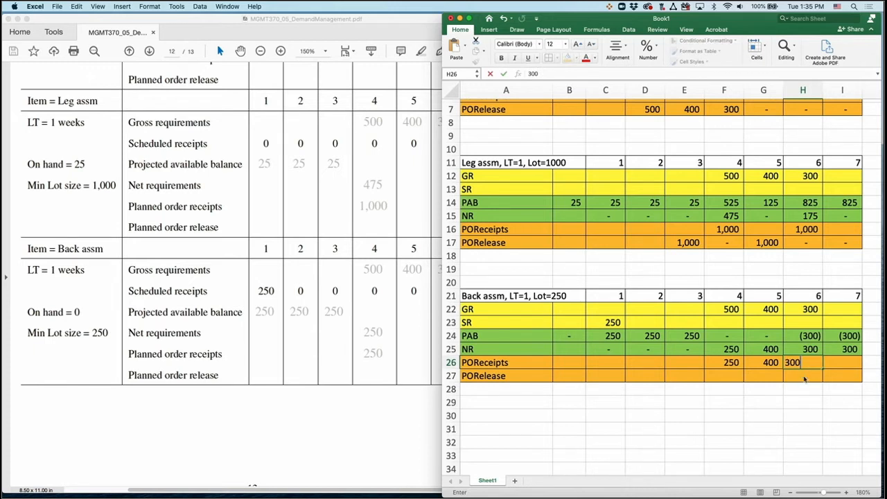
key("Return")
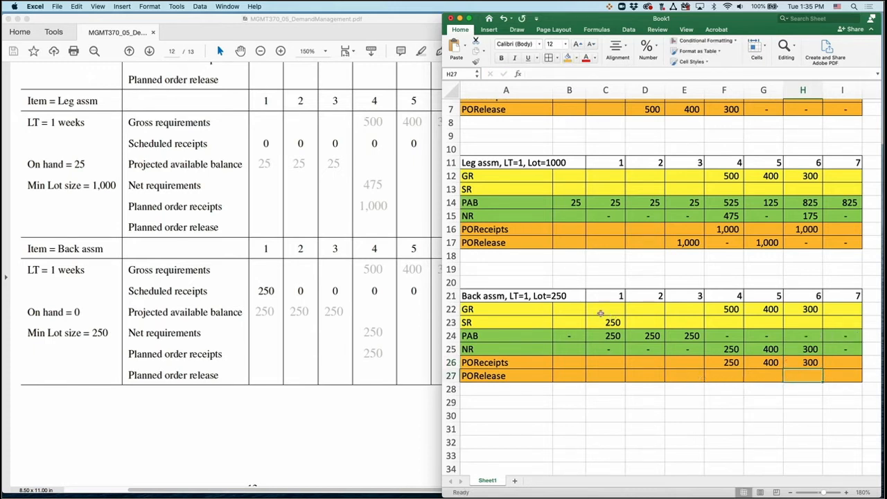
Enter the back assembly's week 3 planned order release formula =F26 in E27 and fill it across to week 7 in I27.
left_click(682, 373)
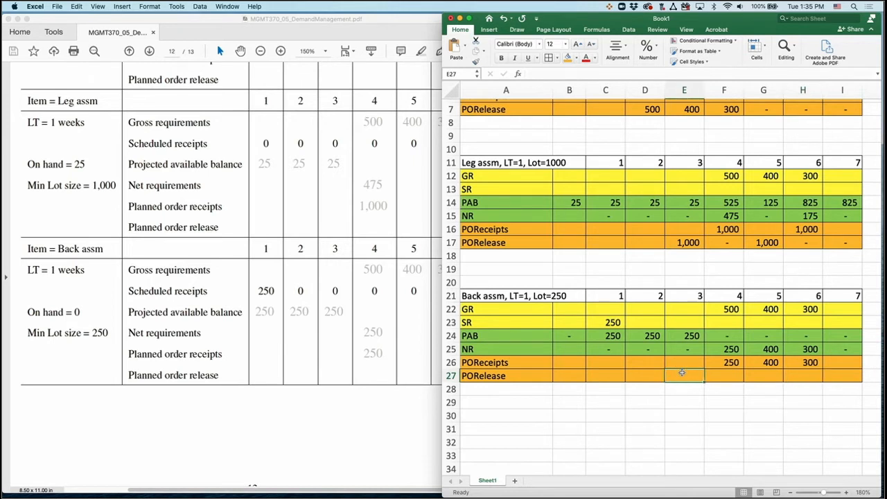
type("=")
left_click(732, 362)
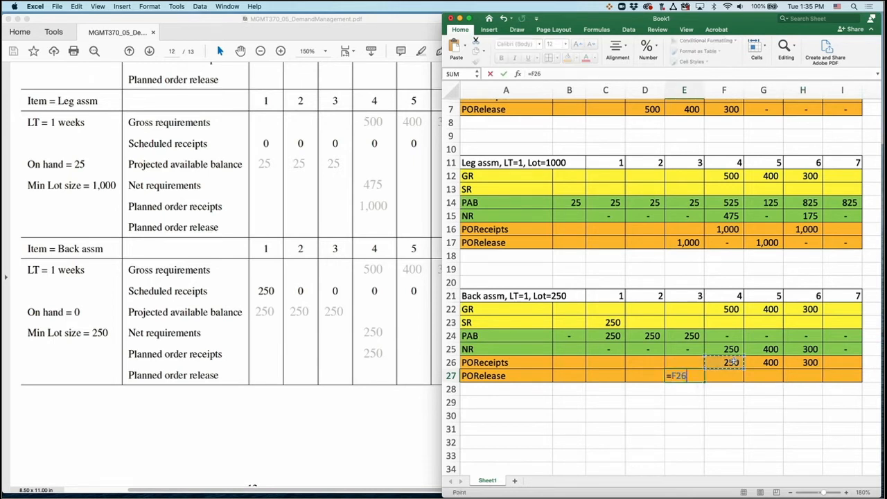
key("Return")
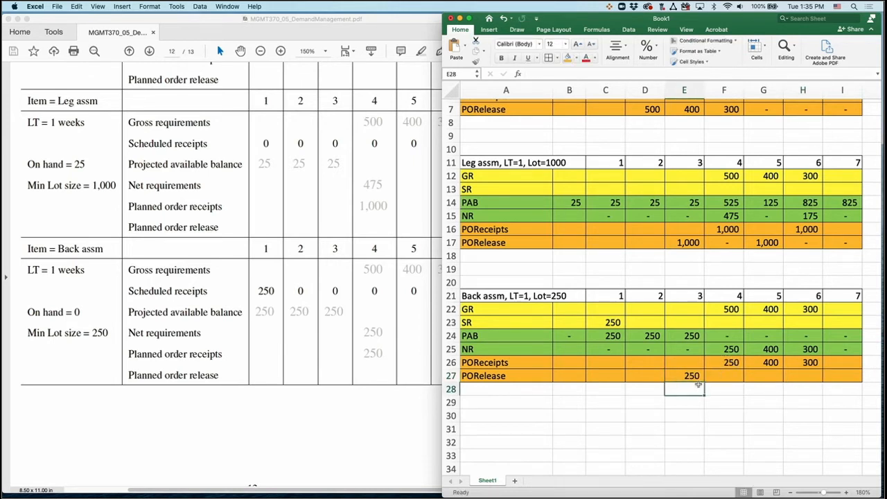
left_click(691, 376)
left_click_drag(704, 382, 851, 383)
left_click(774, 391)
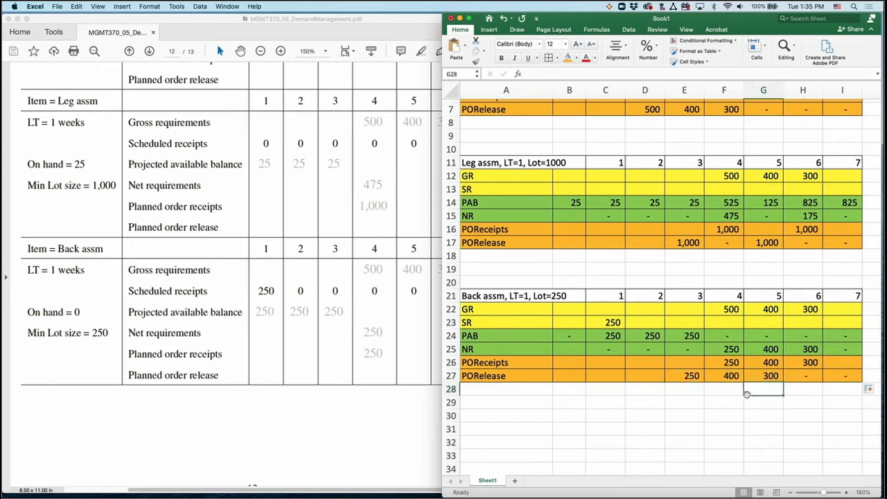
Examine the components and lead times below the leg and back assemblies in the PDF's product structure tree.
scroll(340, 251, "up", 10)
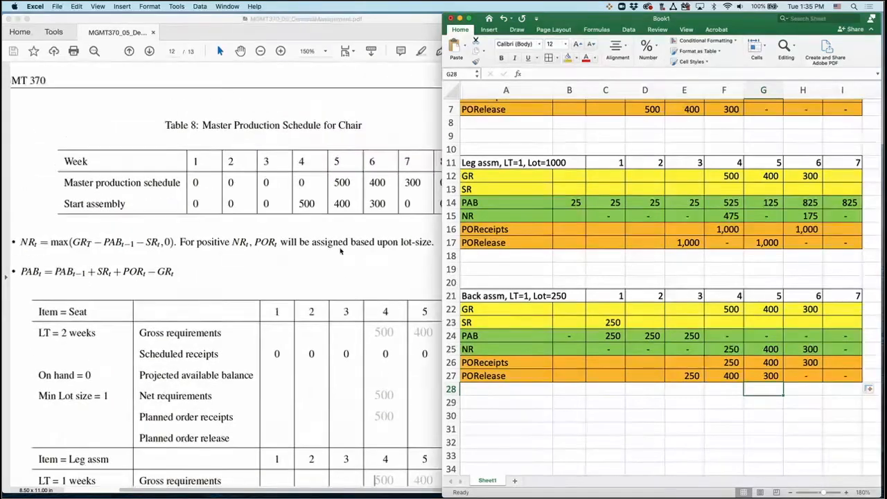
scroll(340, 251, "up", 5)
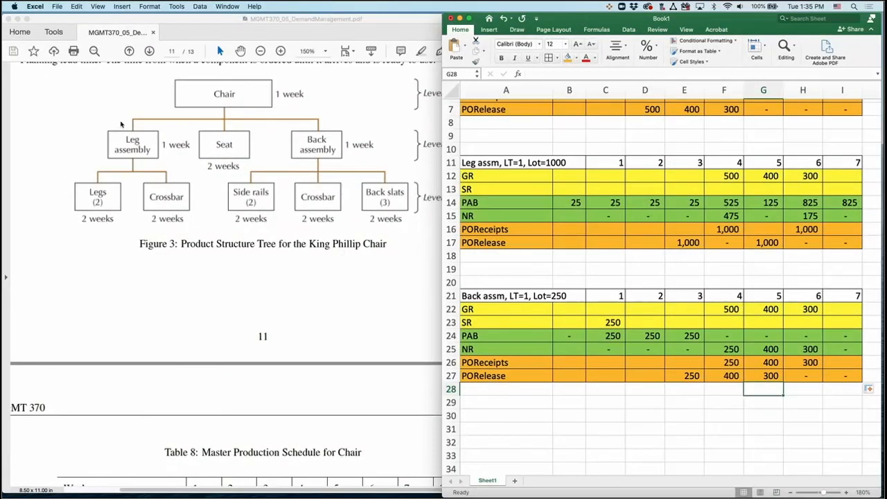
left_click(108, 143)
left_click(109, 143)
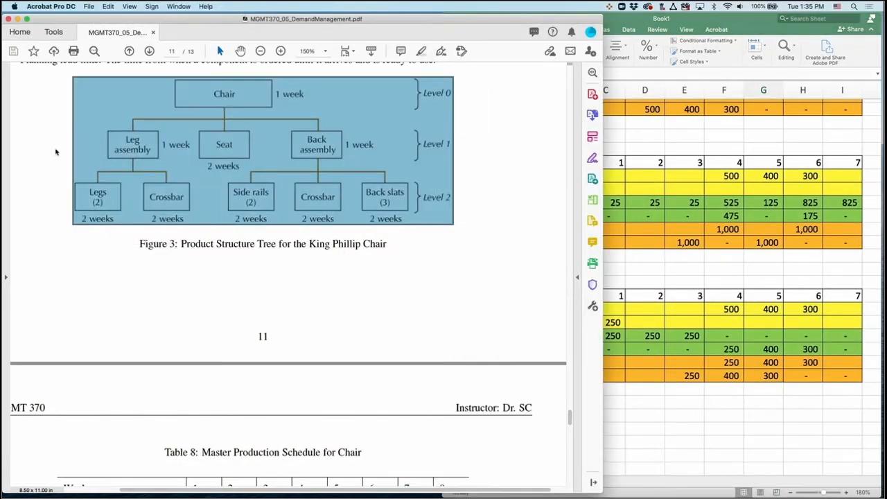
left_click(57, 152)
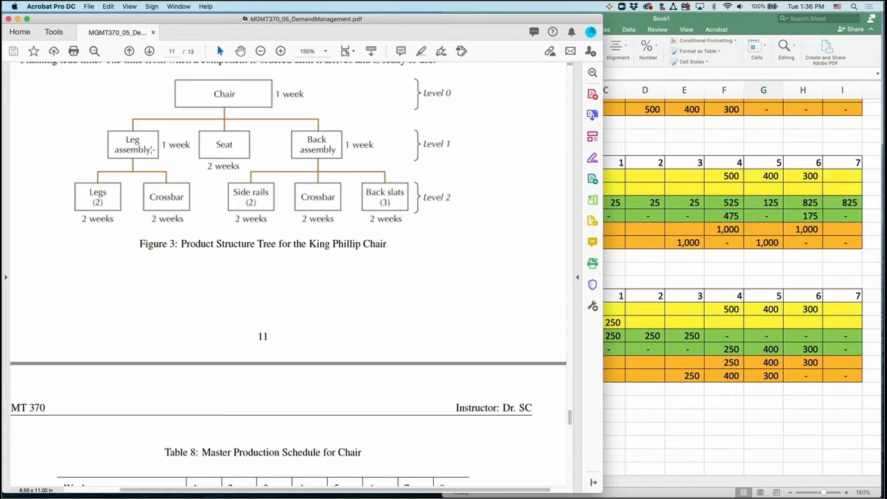
Return to the Excel workbook, copy the back assembly table in rows 21 to 27 and paste it starting at row 31.
left_click(704, 253)
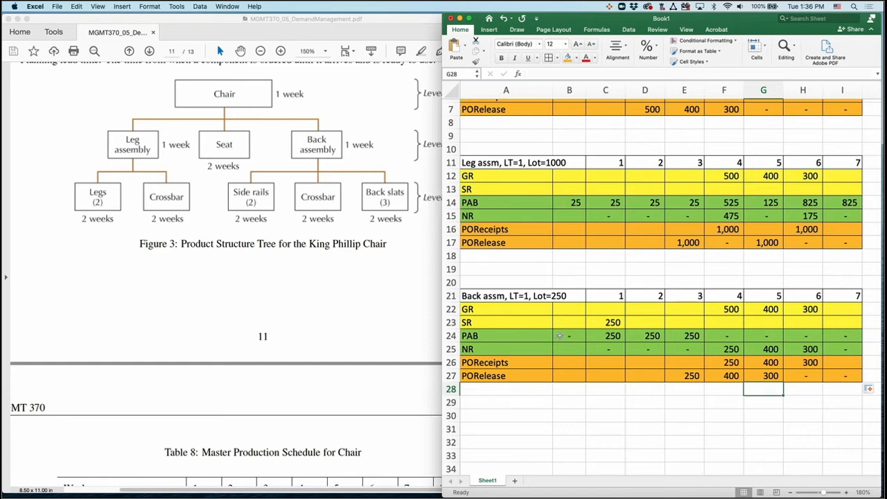
left_click(451, 296)
left_click_drag(451, 296, 451, 375)
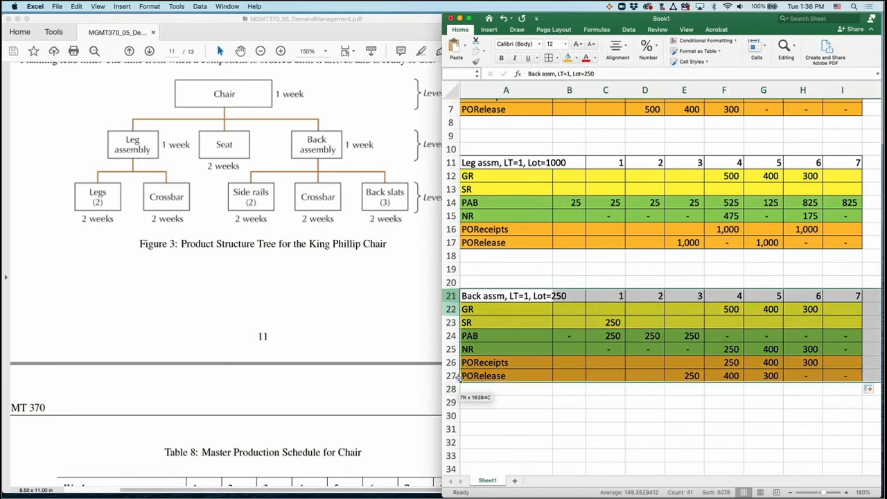
key("super+c")
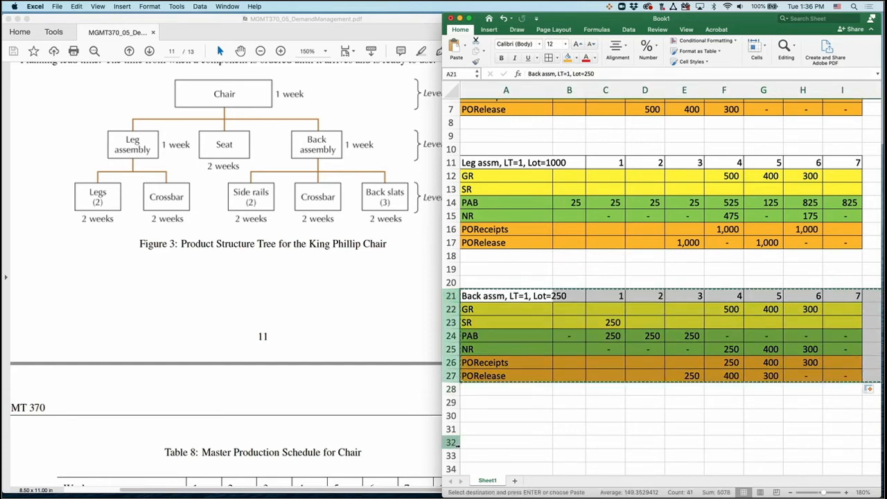
left_click(450, 429)
key("Return")
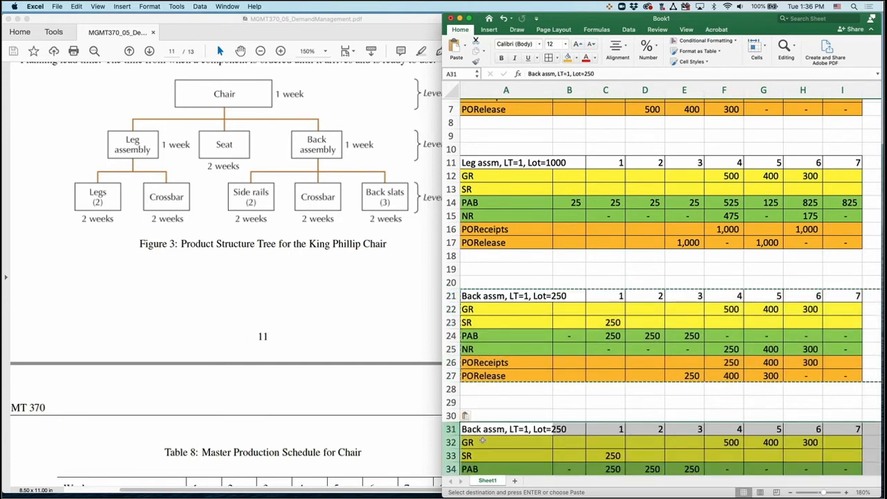
Change the item name in the pasted table's heading in A31 to Legs.
double_click(500, 429)
left_click_drag(503, 429, 454, 428)
type("Legs")
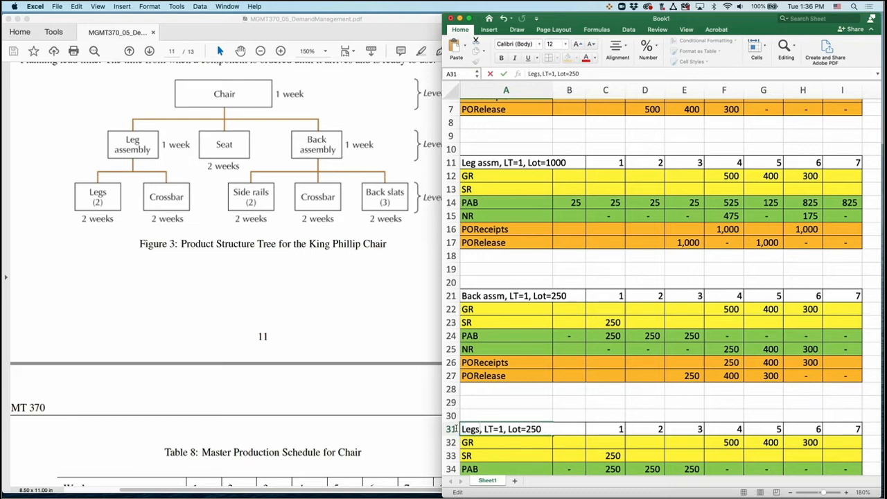
Consult the Legs table in the PDF and set the A31 heading to LT=2 and Lot=1.
scroll(330, 367, "down", 15)
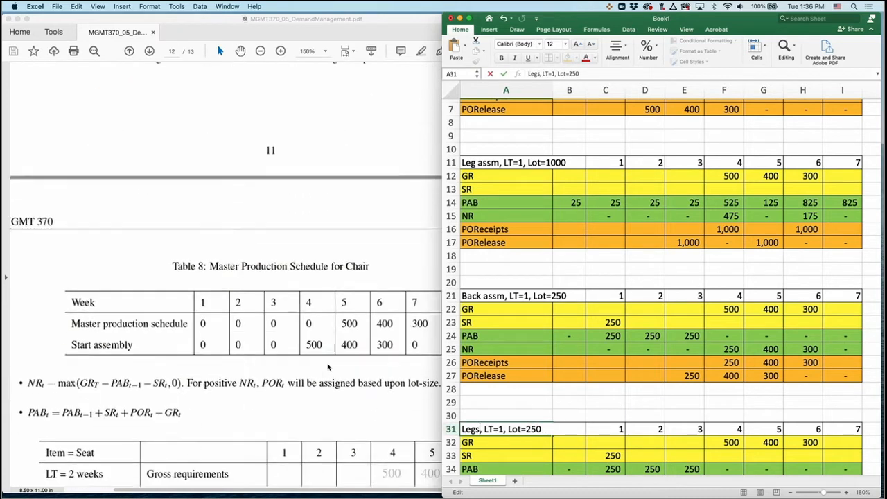
scroll(328, 367, "down", 10)
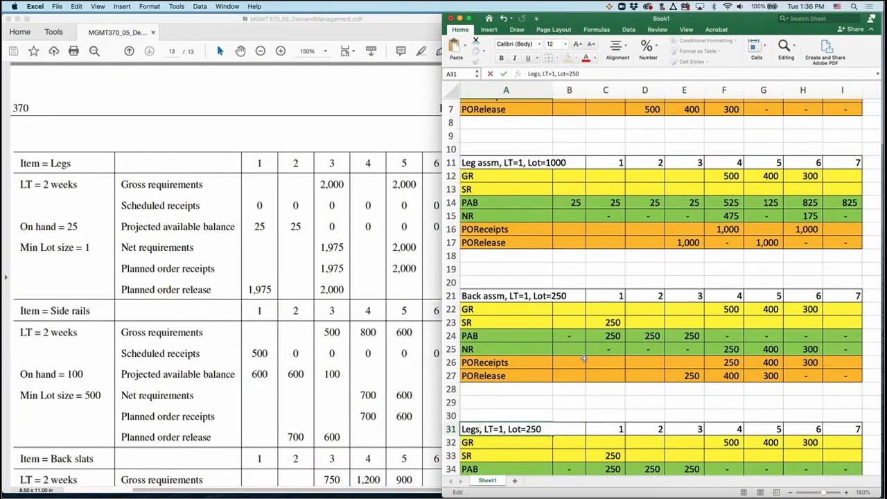
left_click(527, 296)
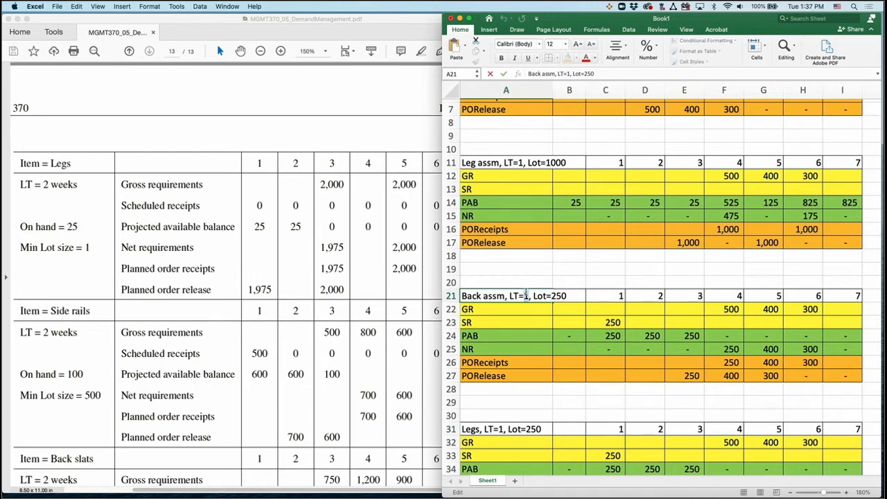
left_click(534, 365)
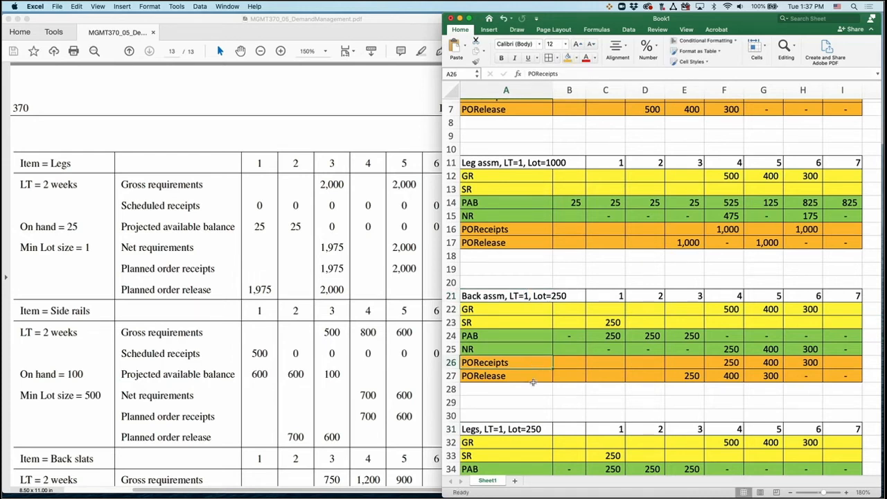
scroll(532, 388, "down", 4)
left_click(499, 262)
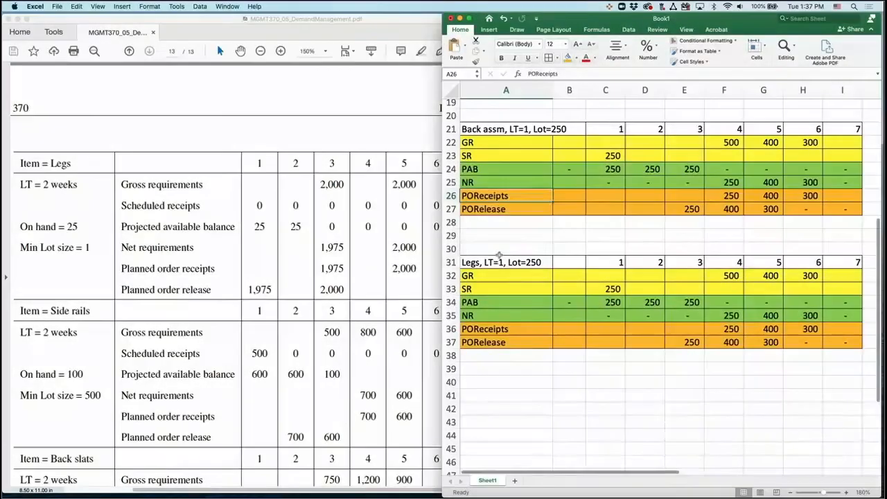
double_click(500, 261)
type("2")
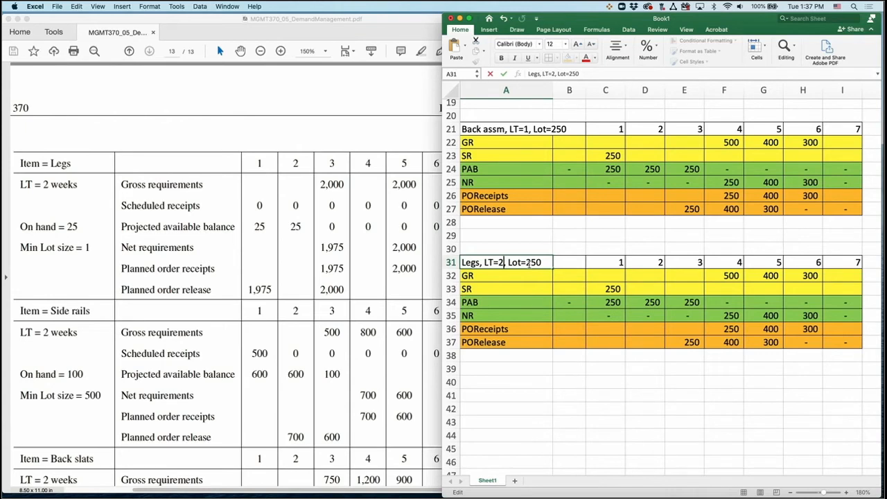
left_click_drag(524, 262, 543, 262)
type("1")
key("Return")
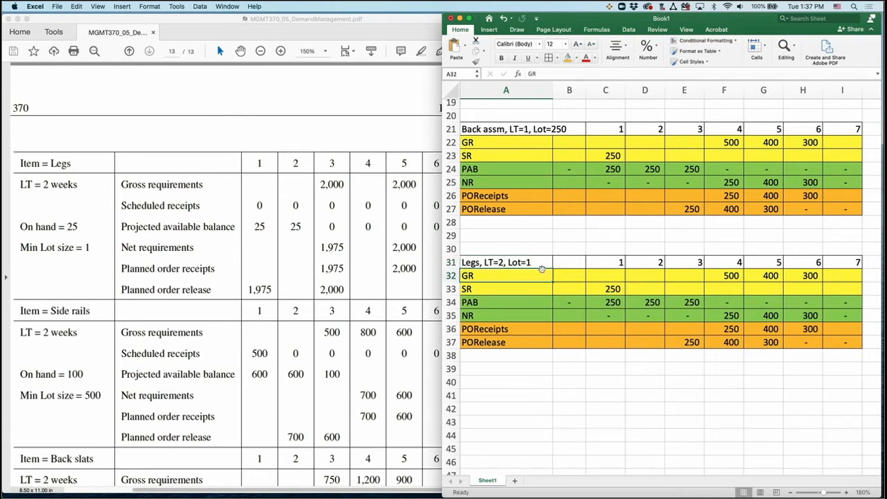
Set the legs' on-hand balance to 25 in B34 and clear the week 1 scheduled receipt in C33.
left_click(570, 304)
type("2")
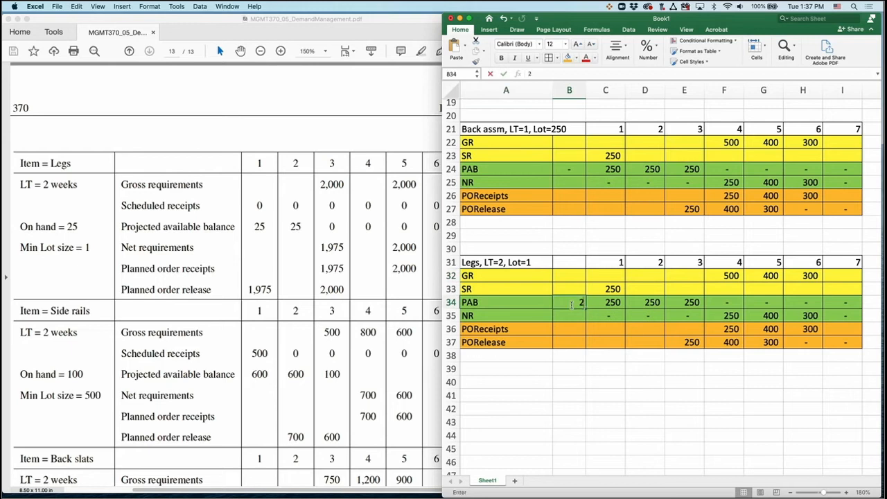
type("5")
key("Return")
key("Up")
key("Up")
key("Right")
key("Delete")
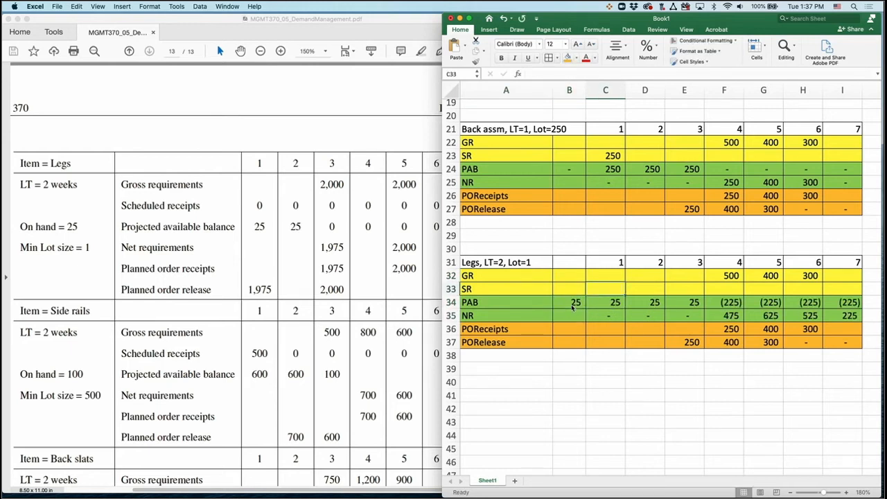
Clear the copied gross requirements for weeks 4 to 6 in F32:H32 of the legs table.
key("Up")
key("Right")
key("Right")
key("Right")
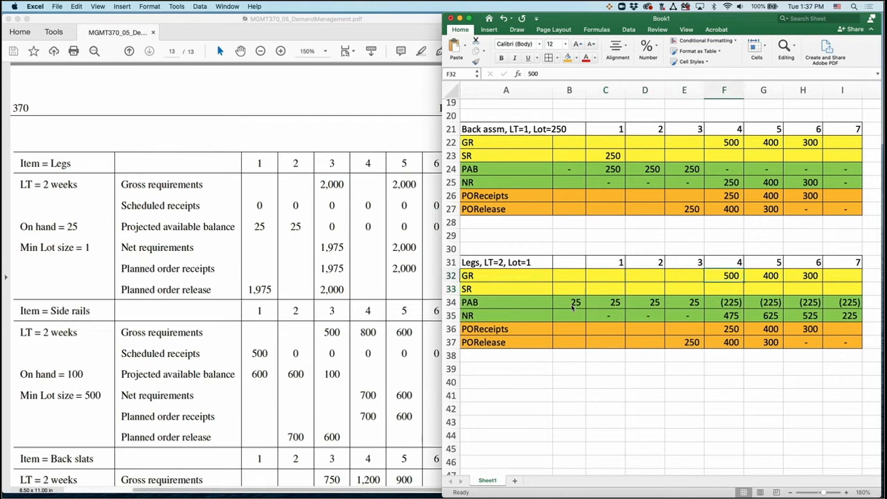
key("Delete")
key("Right")
key("Delete")
key("Right")
key("Delete")
key("Down")
key("Left")
key("Up")
key("Left")
key("Left")
key("Left")
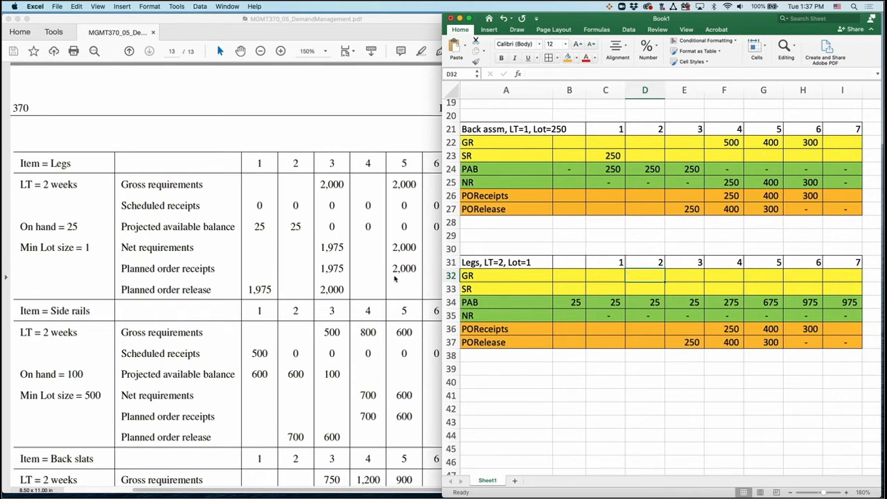
Check the legs' quantity per leg assembly in the PDF's product structure tree and the leg assembly's planned order releases in the Excel workbook.
left_click(349, 274)
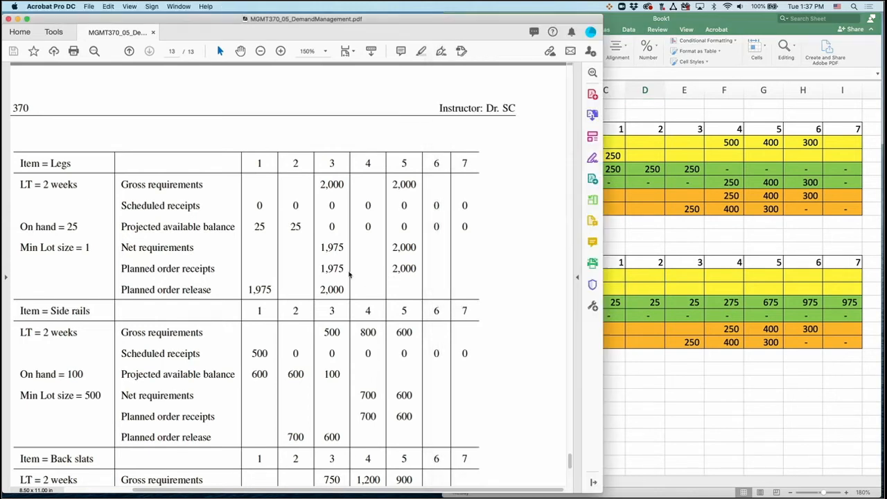
scroll(349, 274, "up", 5)
scroll(349, 274, "up", 10)
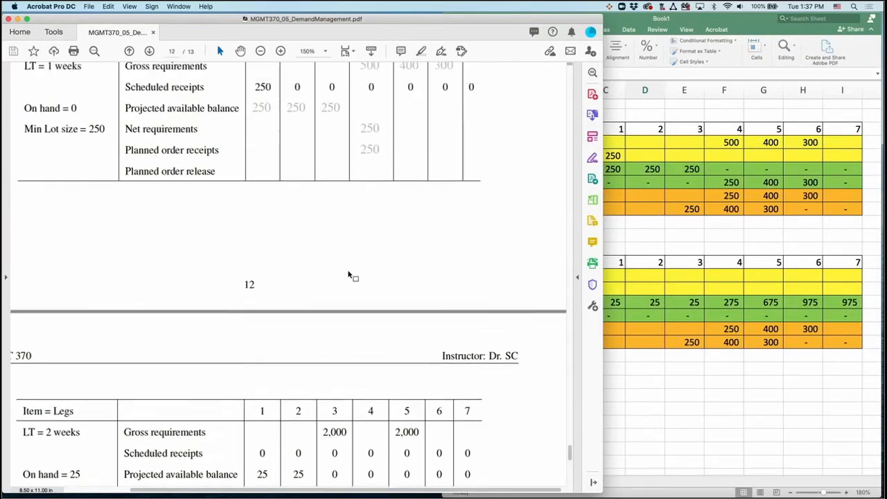
scroll(348, 271, "up", 8)
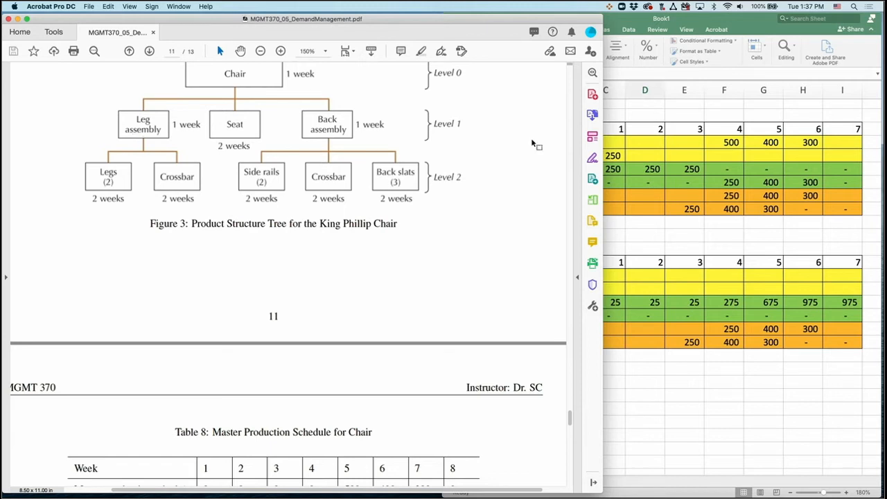
left_click(679, 245)
scroll(604, 234, "up", 5)
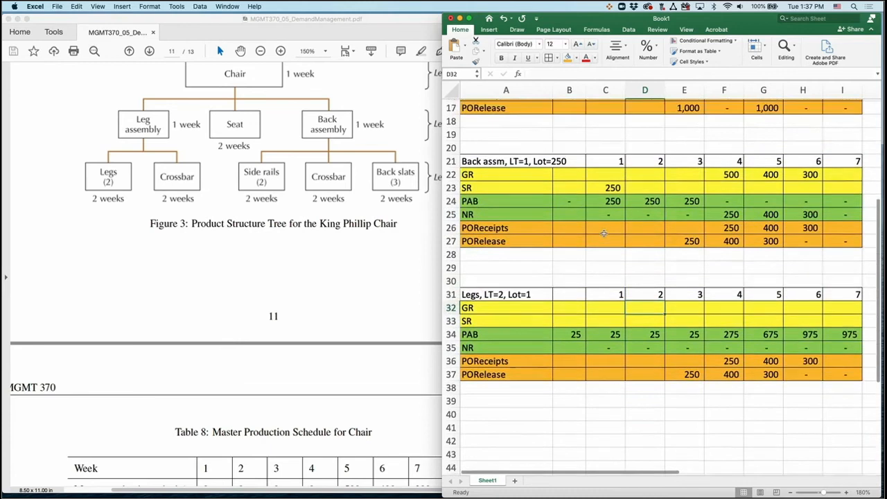
scroll(605, 234, "up", 3)
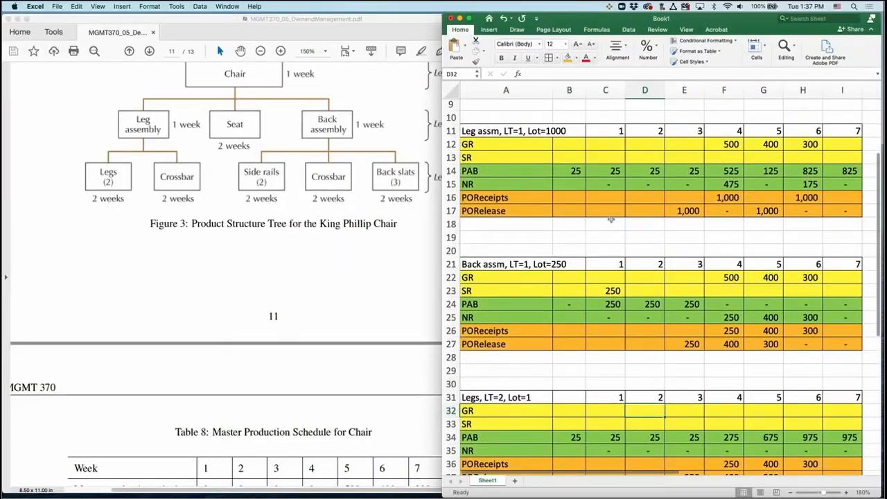
left_click(604, 213)
left_click(689, 208)
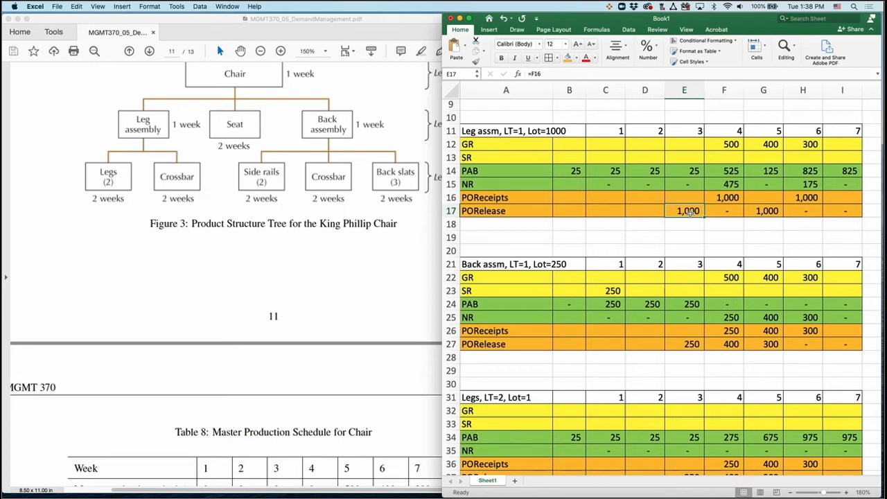
Enter the legs' week 1 gross requirements formula =2*C17 in C32 and fill it across to week 7 in I32.
left_click(612, 413)
type("=2")
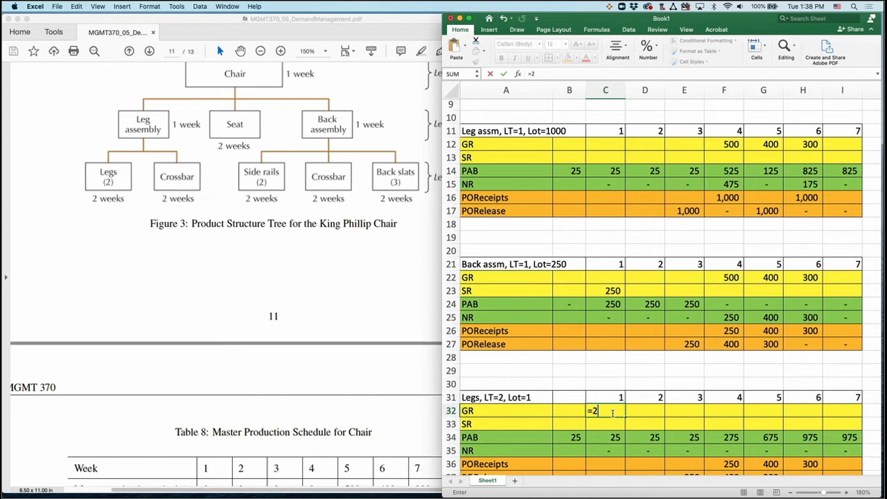
type("*")
left_click(609, 211)
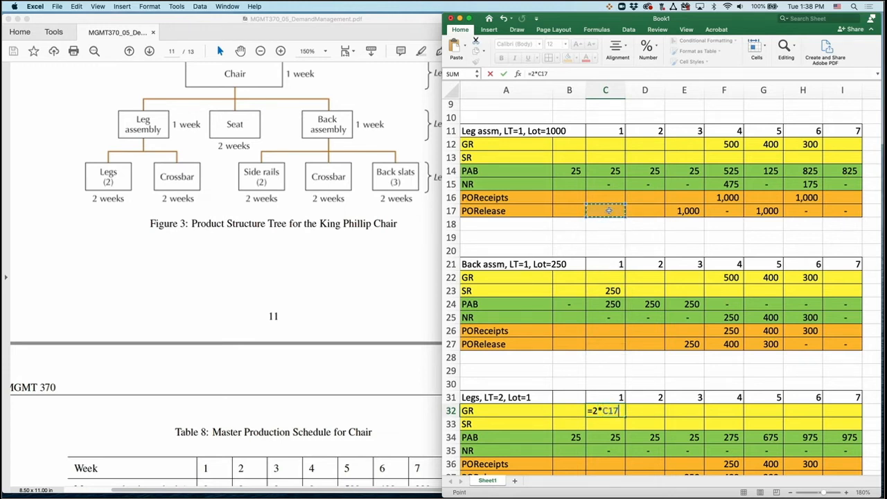
key("Return")
left_click(612, 411)
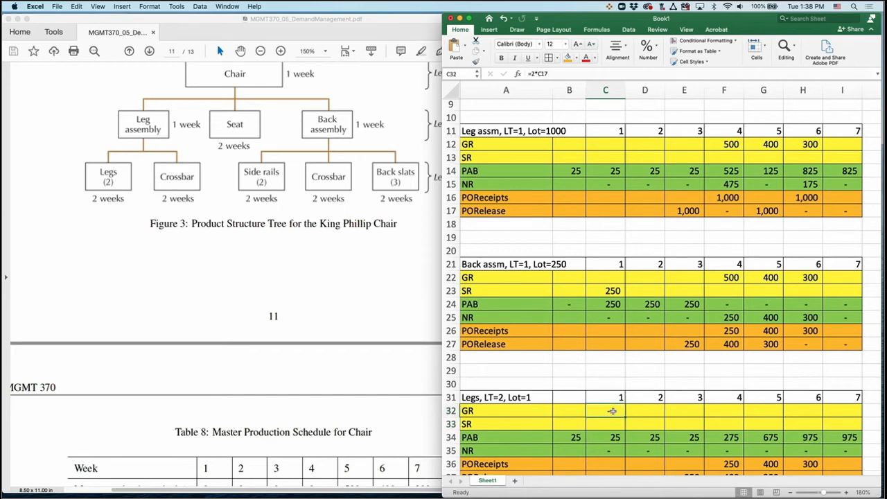
left_click_drag(624, 417, 860, 412)
left_click(712, 424)
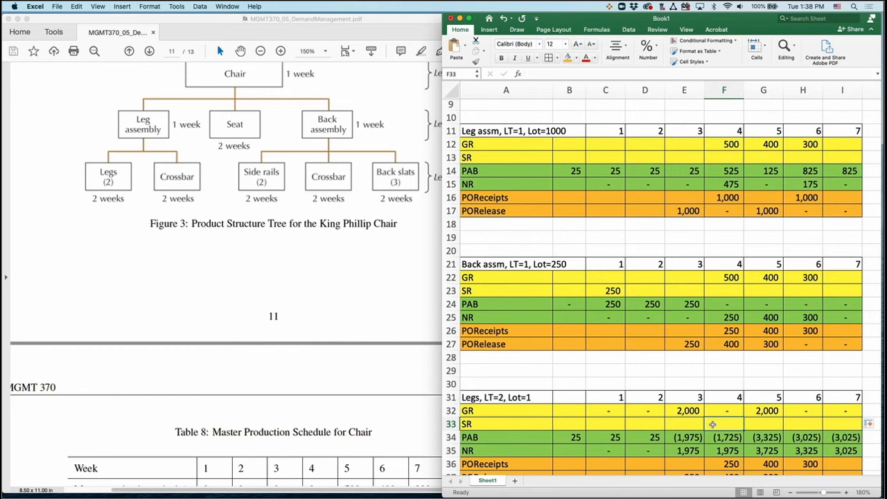
Clear the copied planned order receipts and releases in C36:I37 of the legs table.
scroll(712, 424, "down", 3)
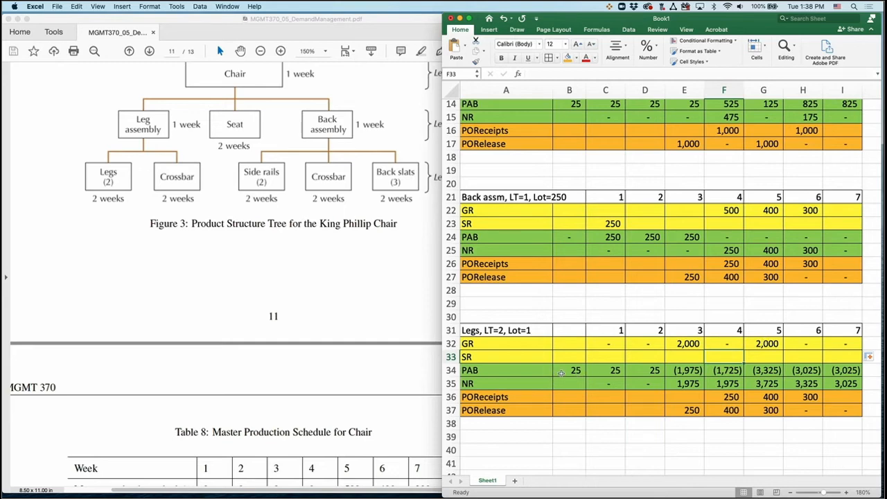
scroll(568, 372, "down", 4)
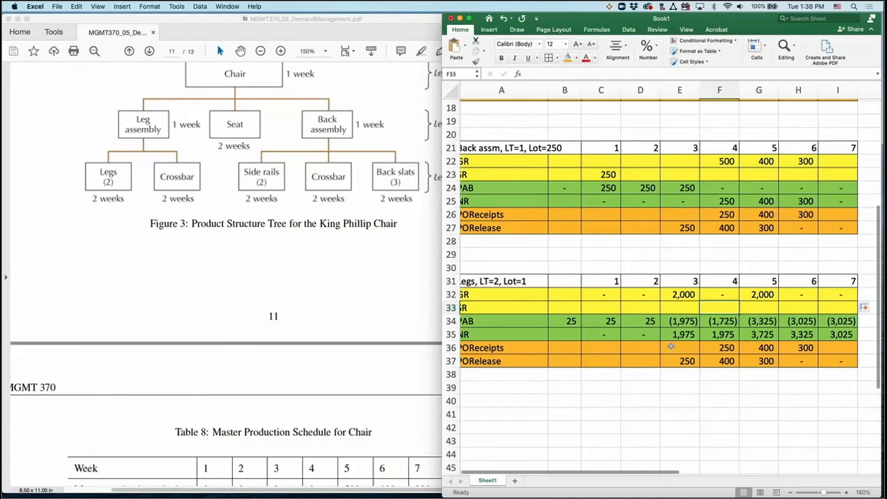
left_click_drag(599, 347, 825, 356)
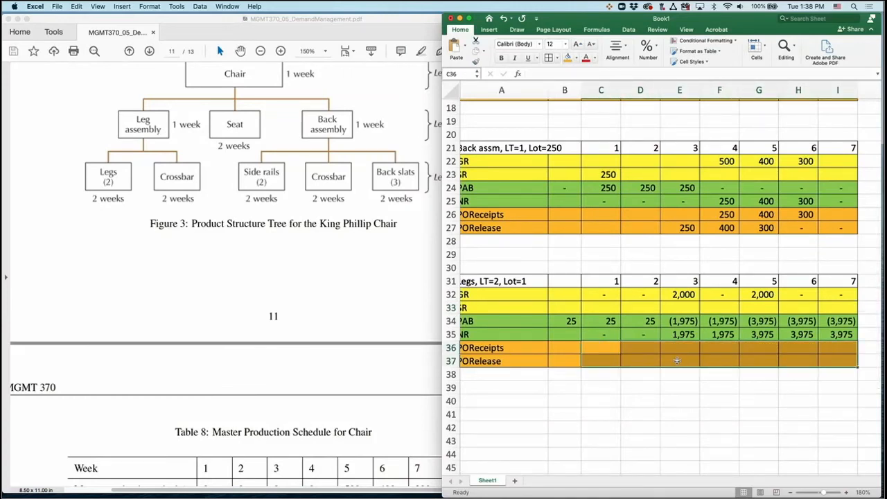
key("Delete")
left_click(675, 361)
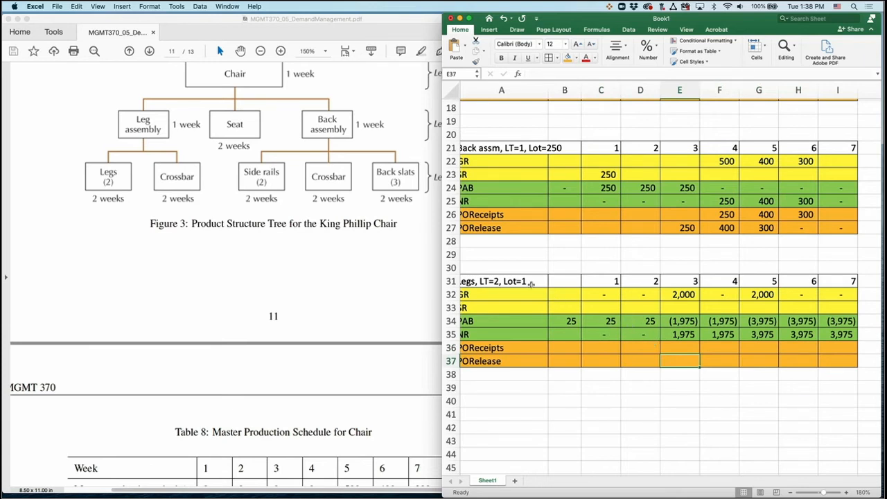
Enter the legs' planned order receipts of 1975 for week 3 in E36 and 2000 for week 5 in G36.
left_click(681, 345)
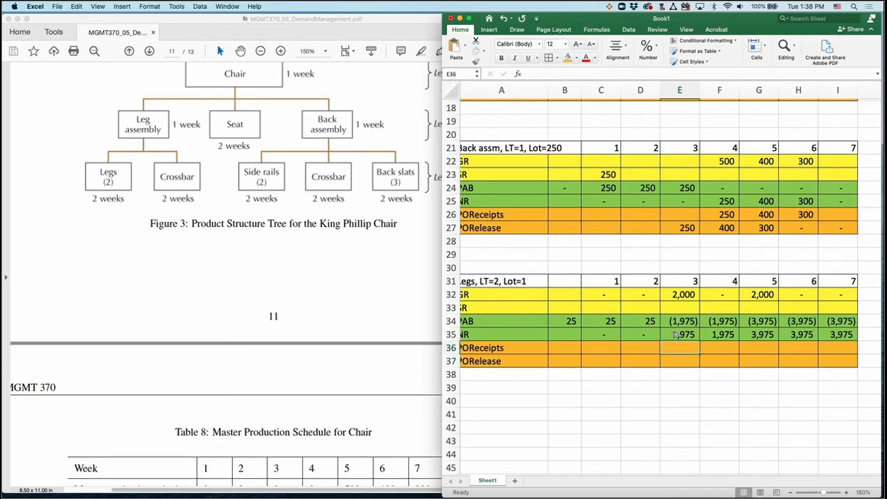
scroll(676, 334, "left", 1)
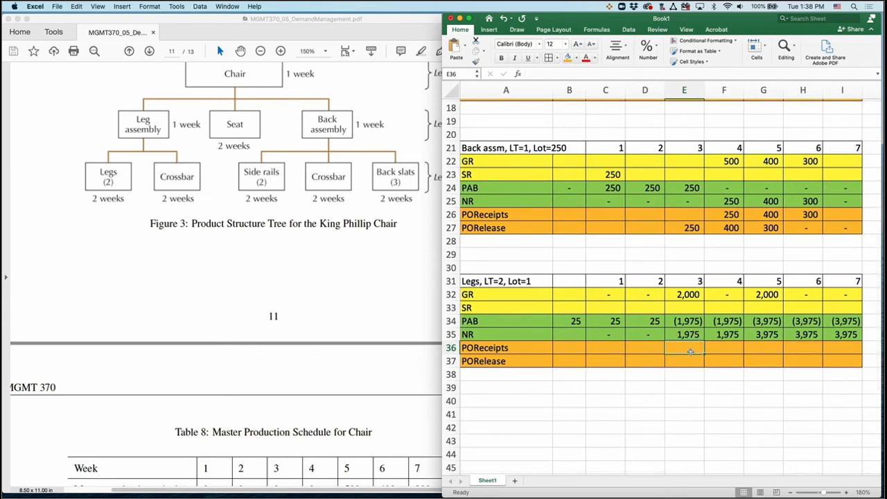
type("19")
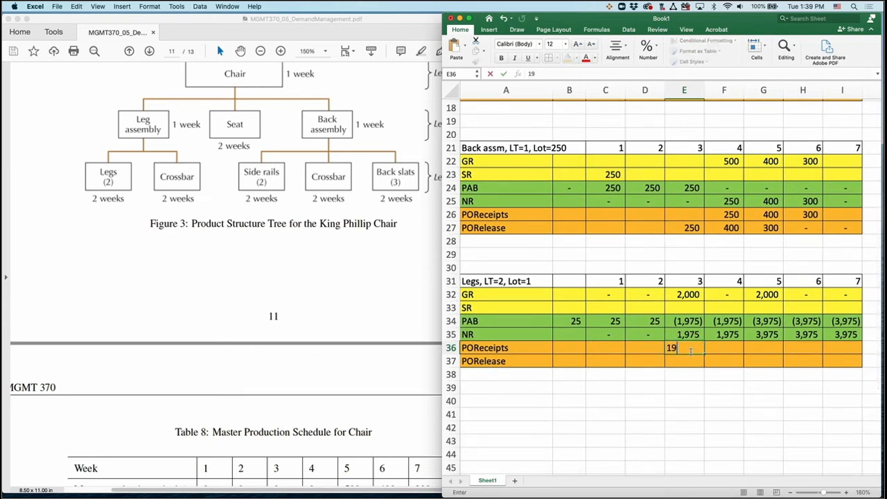
type("75")
key("Tab")
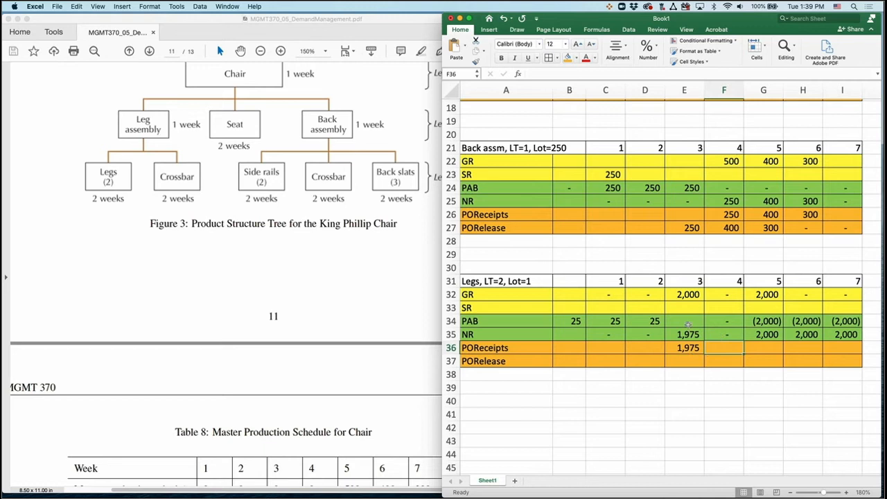
left_click(758, 350)
type("2000")
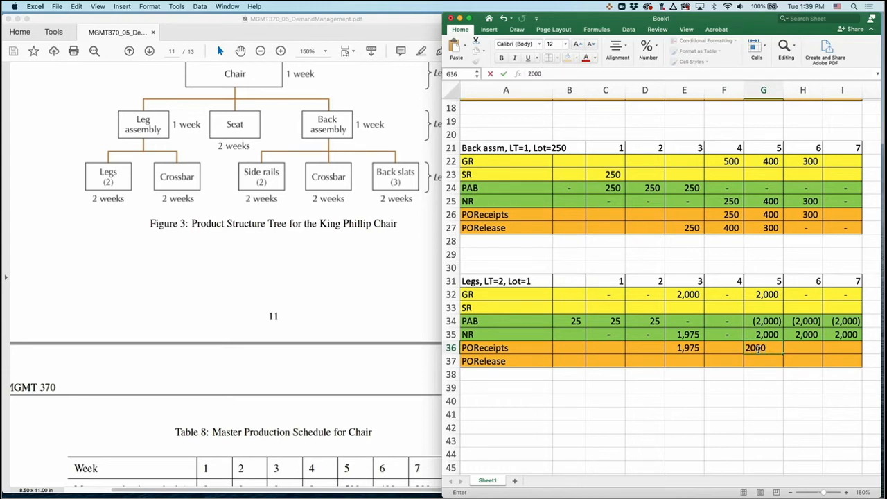
key("Return")
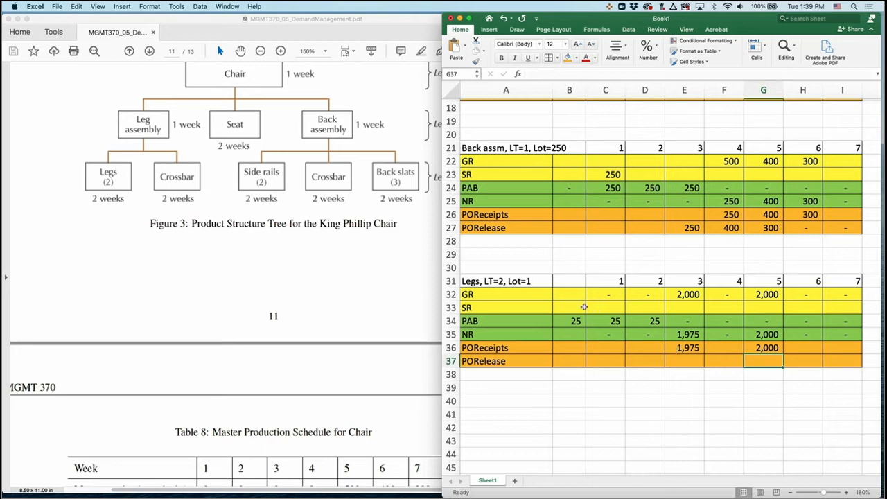
Enter the legs' week 1 planned order release formula =E36 in C37 and fill it across to week 7 in I37.
left_click(616, 360)
type("=")
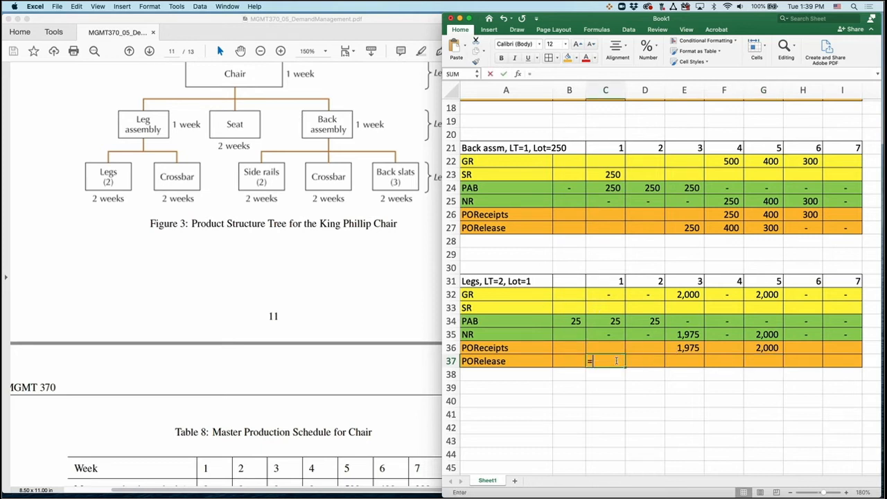
left_click(681, 348)
key("Return")
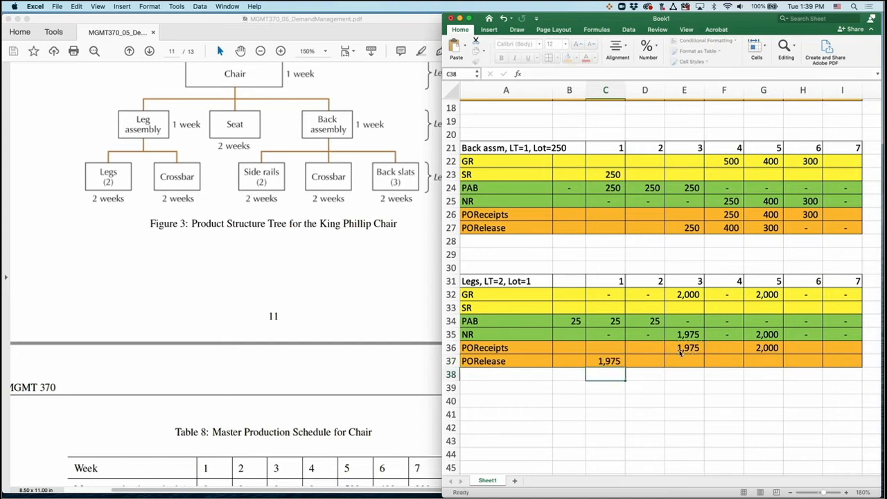
left_click(609, 361)
left_click_drag(625, 368, 853, 361)
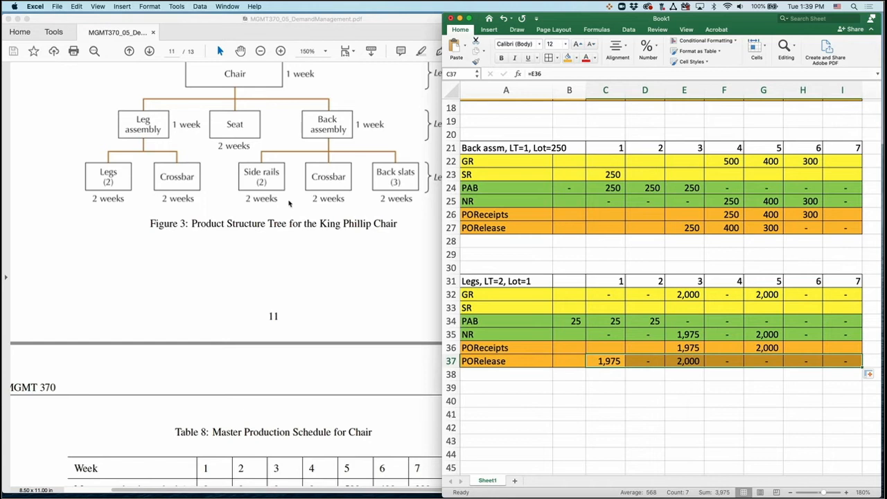
Copy the legs table in rows 31 to 37 and paste it starting at row 41.
left_click(543, 388)
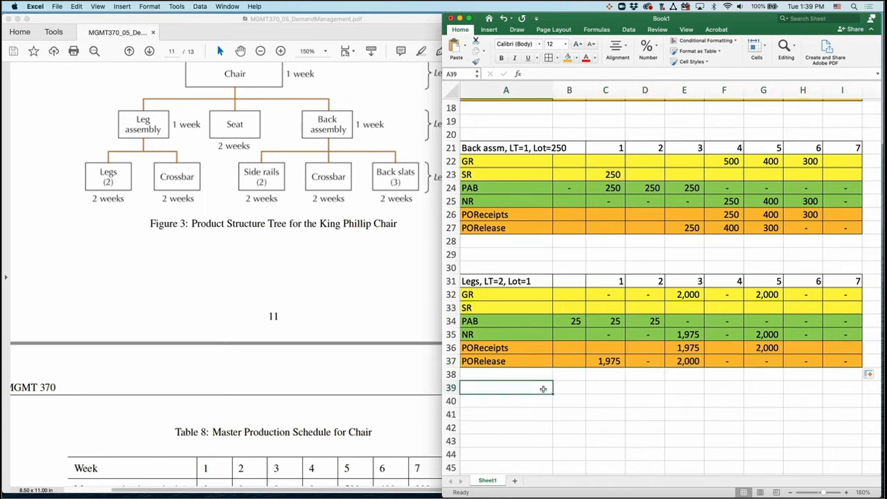
left_click_drag(450, 280, 451, 361)
key("super+c")
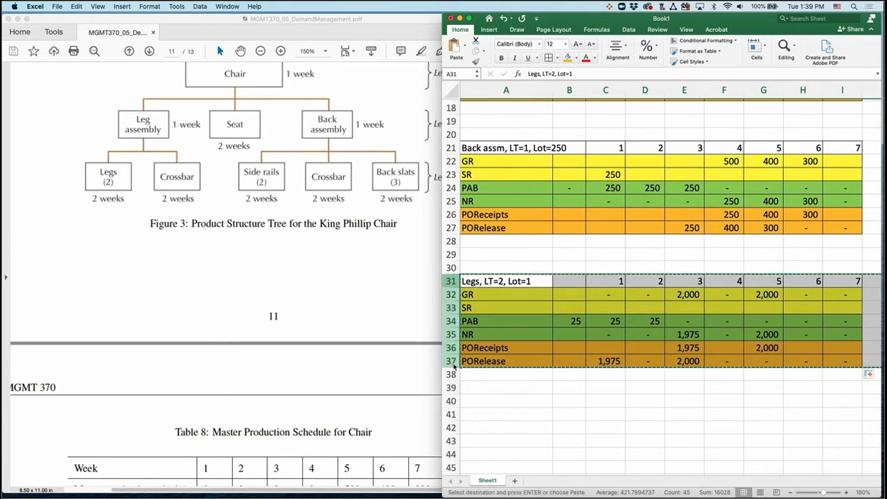
left_click(451, 413)
right_click(450, 414)
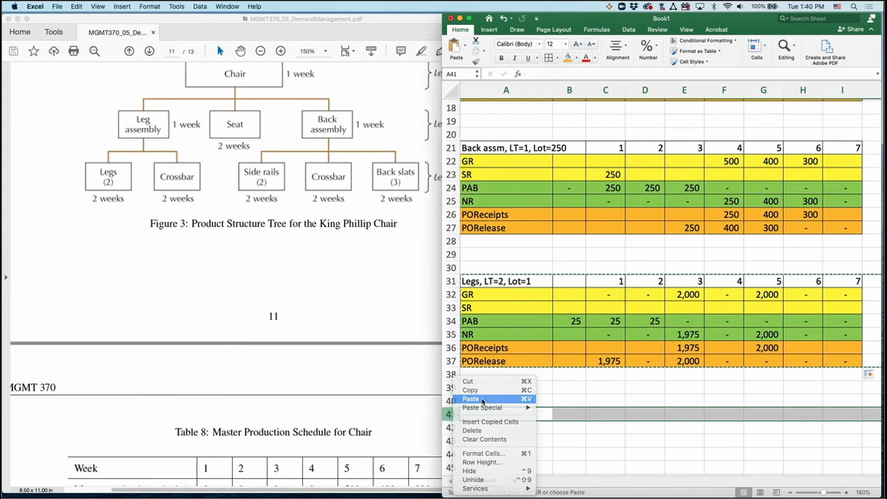
left_click(482, 399)
Retitle the copied table in A41 as "Side Rails, LT=2, Lot=500", checking the lot size in the PDF's side rails table.
double_click(483, 414)
left_click_drag(482, 414, 438, 414)
type("Side Ra")
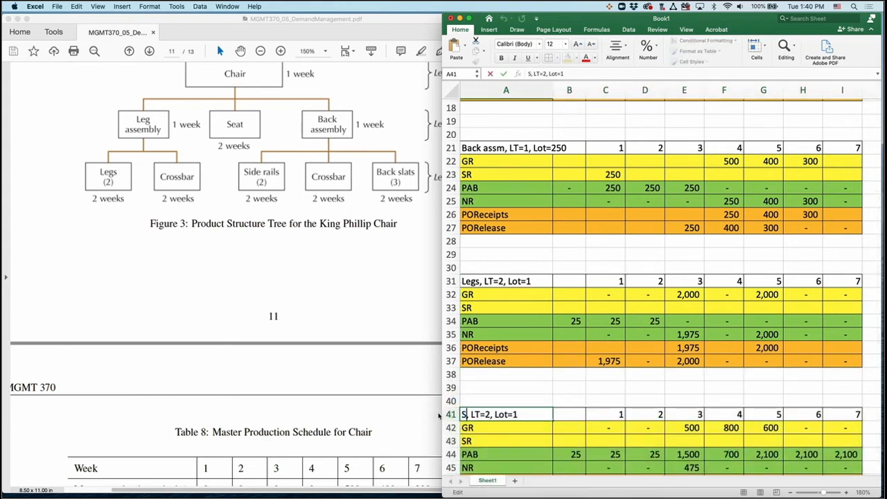
type("ils")
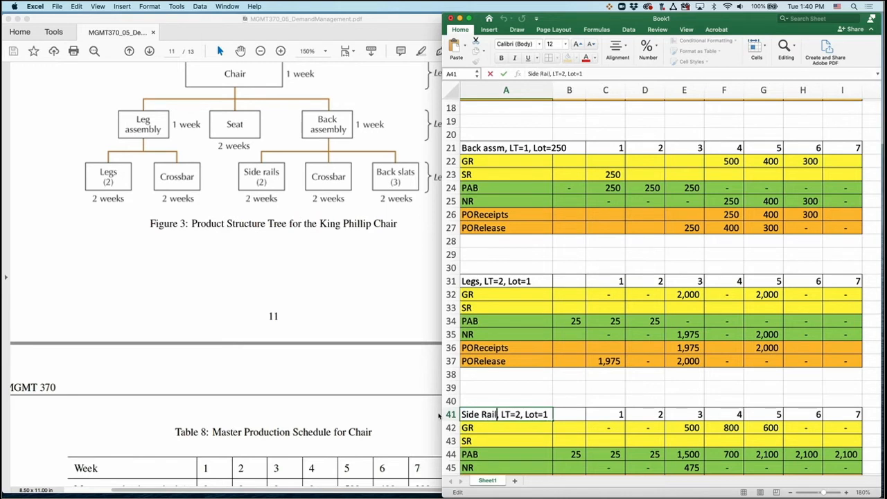
key("Right")
key("Right")
key("Right")
key("Right")
key("Right")
scroll(268, 395, "down", 20)
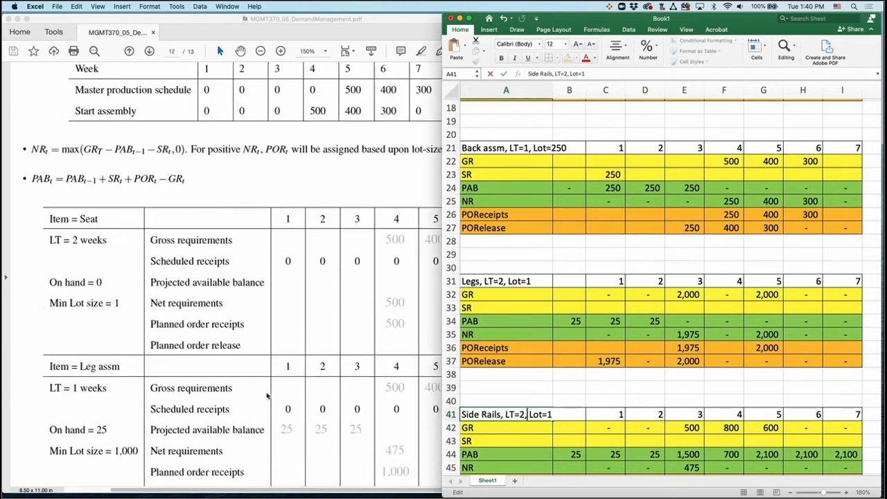
scroll(267, 395, "down", 5)
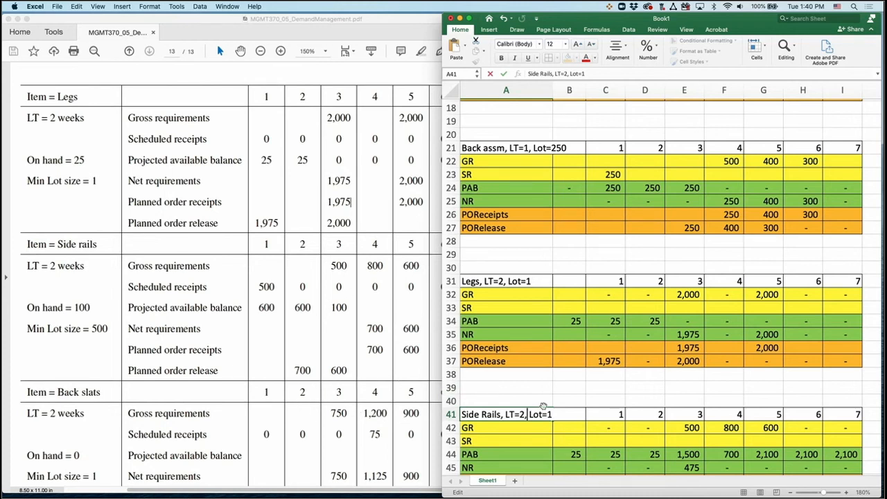
key("BackSpace")
type("500")
key("Return")
Set the side rails' on-hand balance to 100 in B44 and clear the copied planned order receipts and releases in C46:I47.
scroll(553, 415, "down", 8)
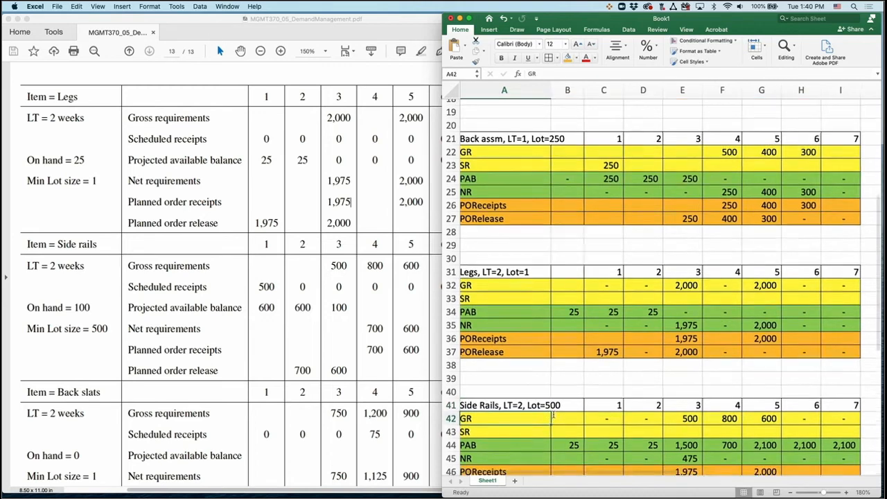
left_click(575, 344)
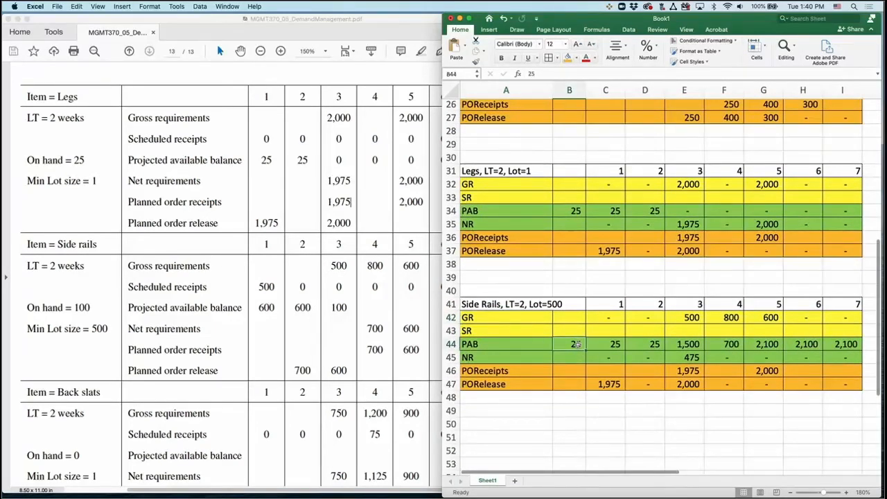
type("100")
key("ctrl+Return")
left_click_drag(604, 370, 837, 385)
key("Delete")
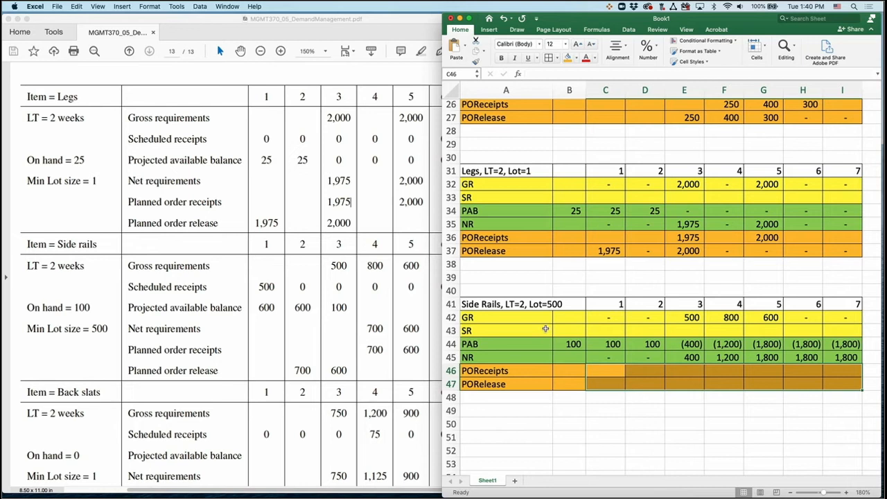
Enter the side rails' week 1 scheduled receipt of 500 in C43.
left_click(607, 330)
type("500")
key("Return")
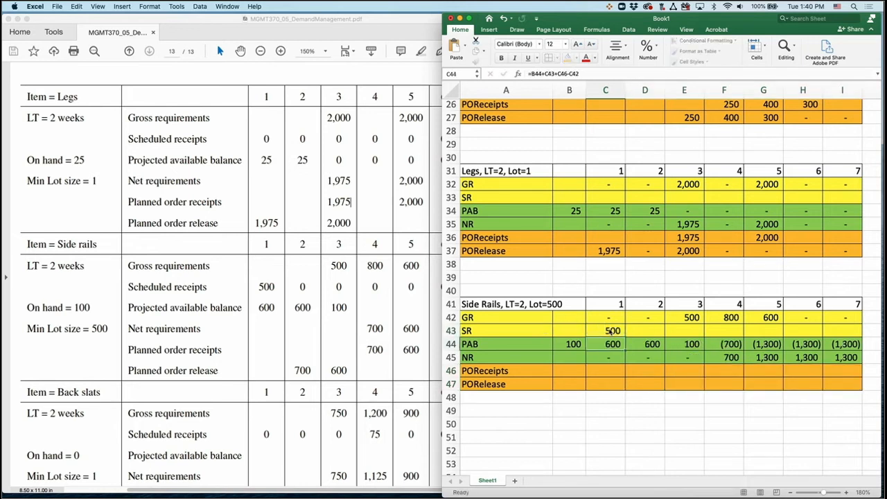
Enter the side rails' week 1 gross requirements formula =2*C27 in C42 and fill it across to week 7 in I42.
left_click(607, 318)
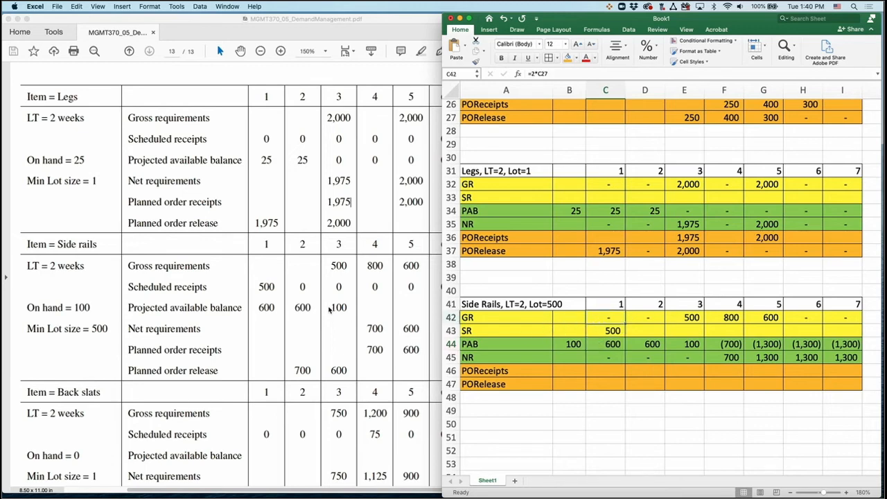
scroll(329, 310, "up", 20)
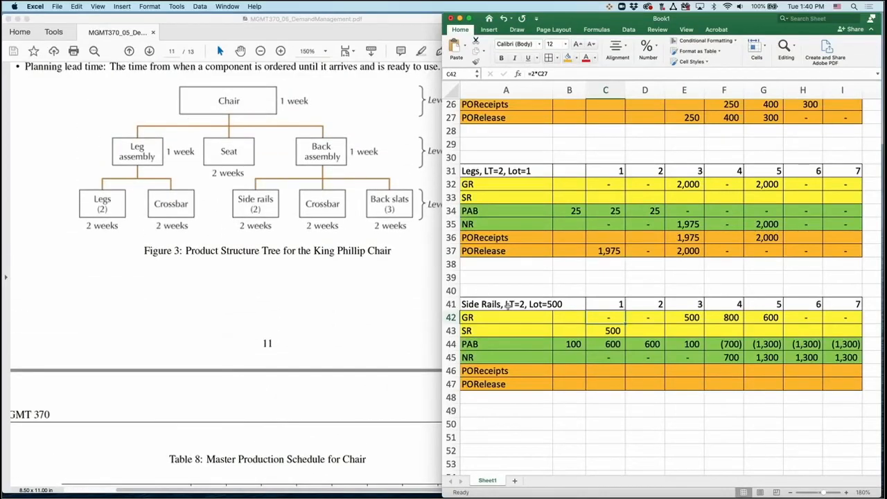
type("=2*")
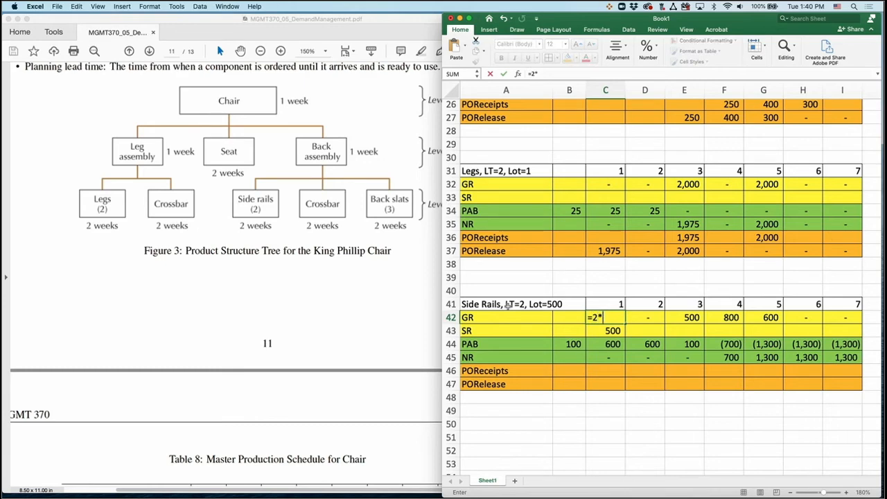
scroll(586, 253, "up", 5)
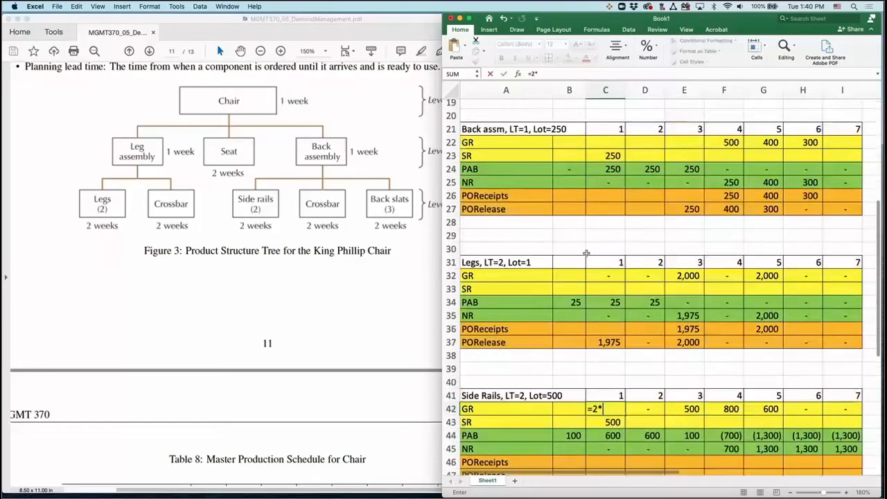
left_click(616, 260)
scroll(616, 262, "down", 1)
scroll(615, 262, "down", 2)
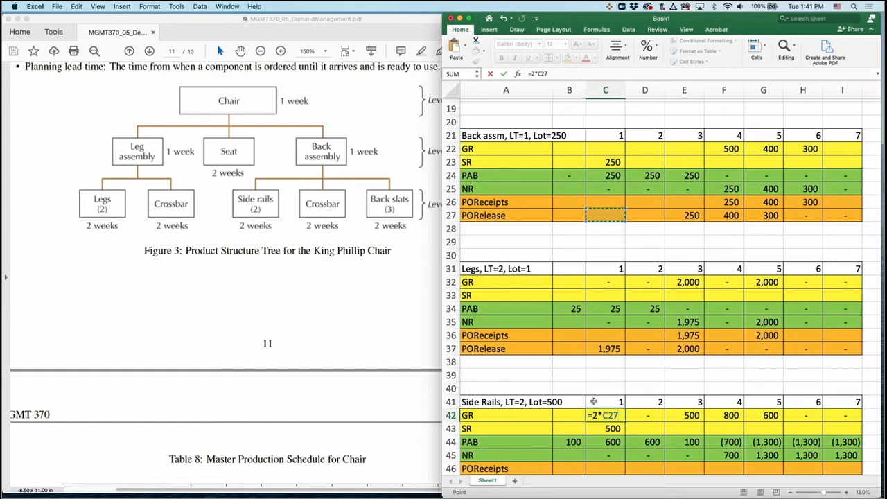
key("Return")
left_click(611, 416)
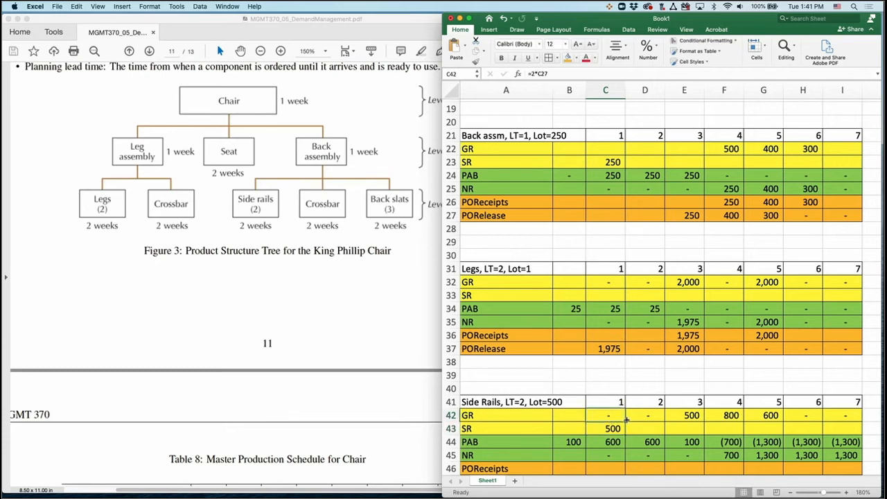
left_click_drag(625, 421, 851, 419)
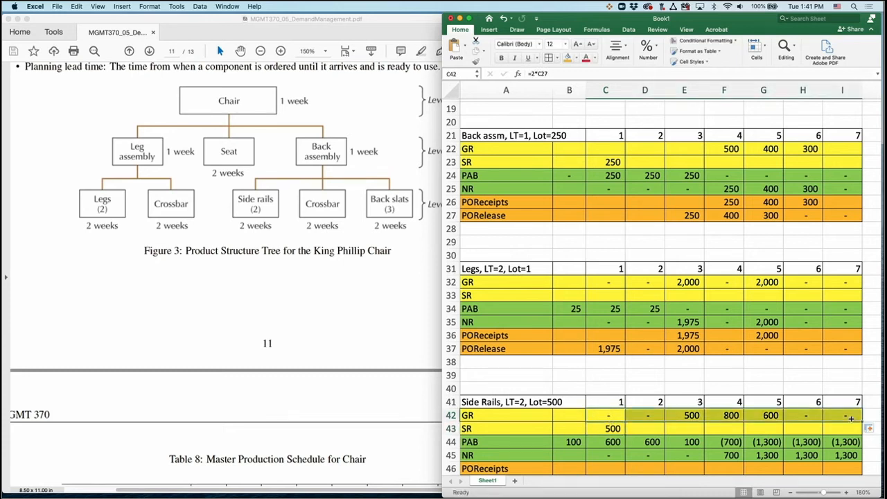
left_click(747, 416)
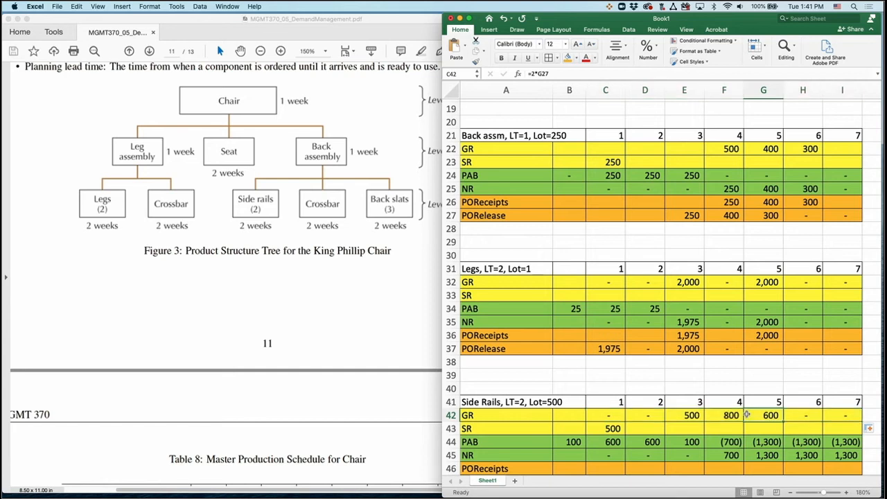
left_click(689, 417)
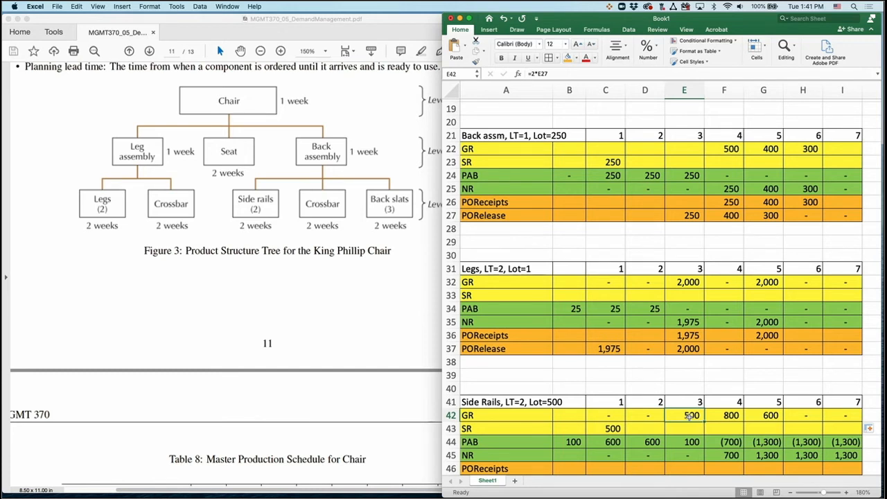
Enter the side rails' planned order receipts of 700 for week 4 in F46 and 600 for week 5 in G46.
scroll(628, 330, "down", 4)
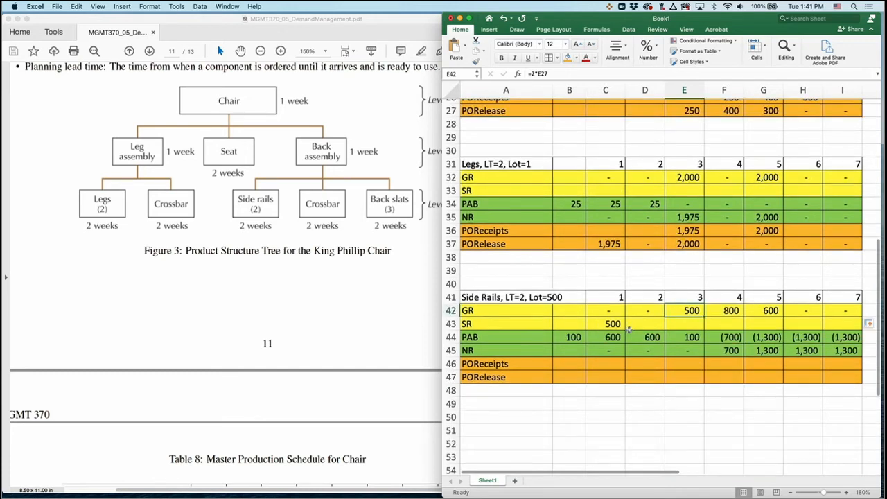
left_click(589, 329)
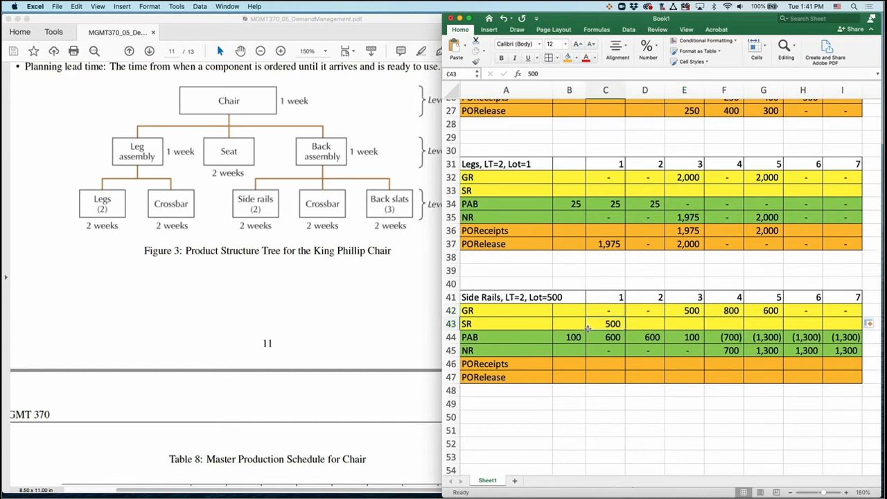
left_click(561, 337)
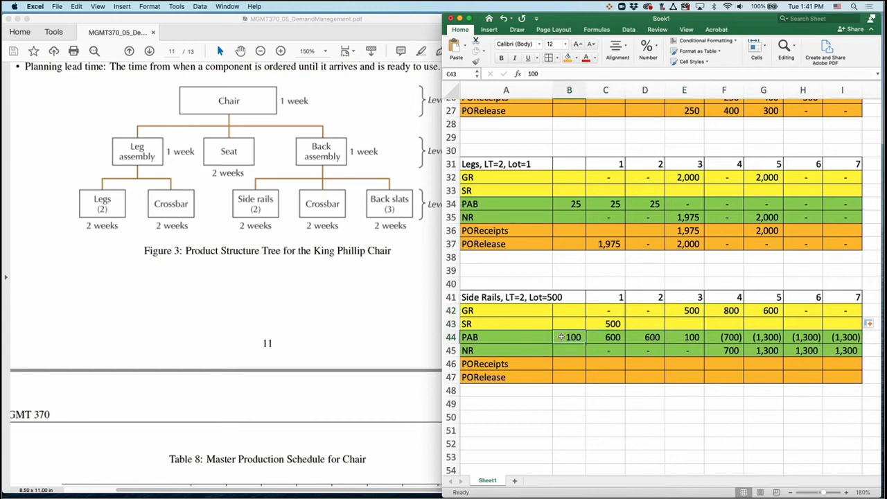
scroll(561, 337, "down", 3)
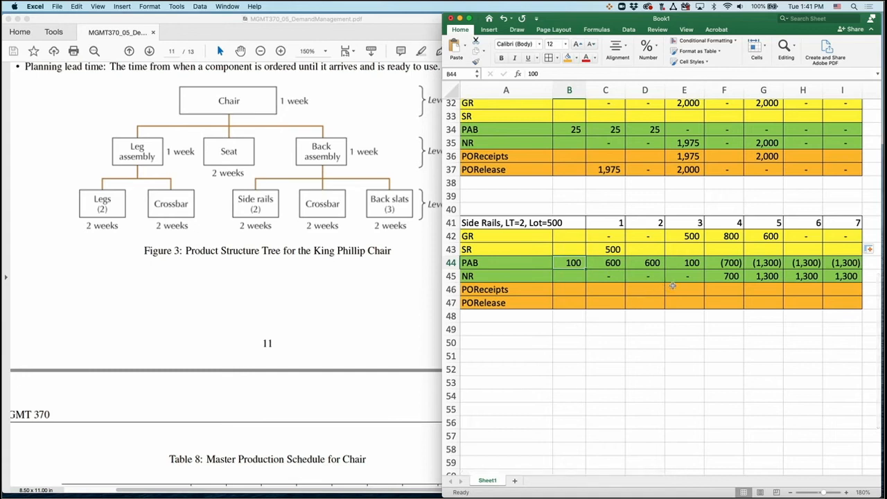
left_click(727, 289)
type("700")
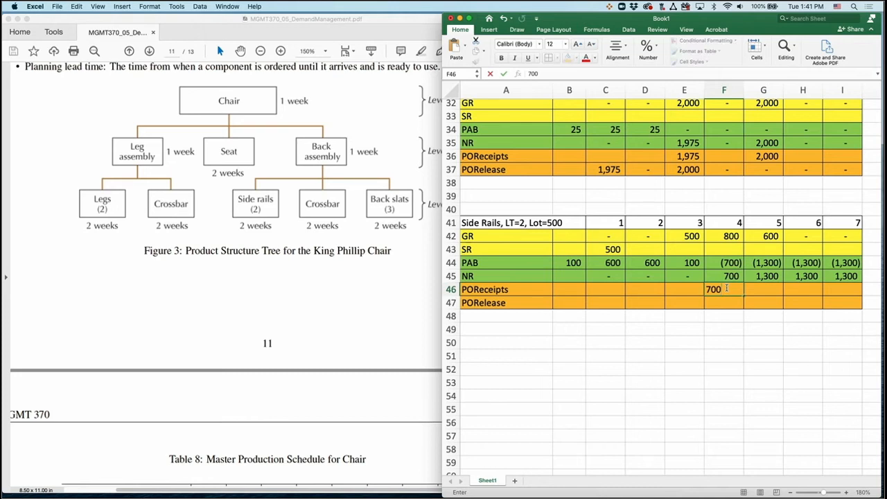
key("Return")
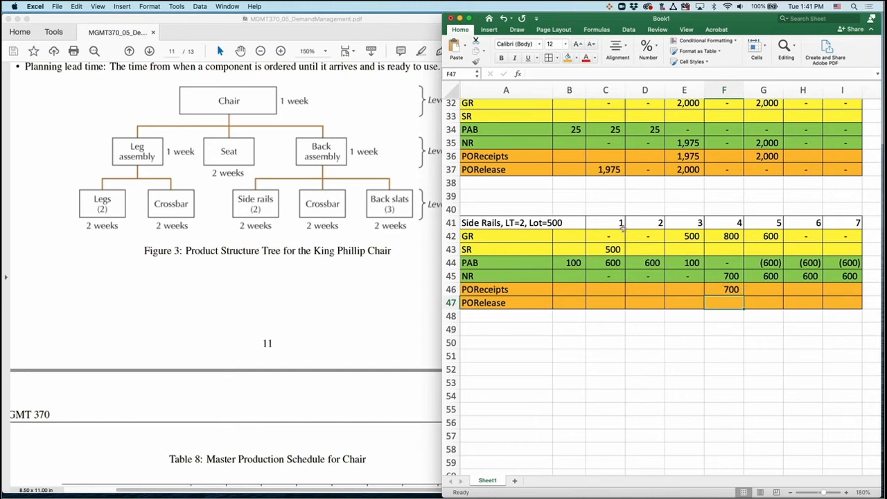
left_click(768, 285)
type("600")
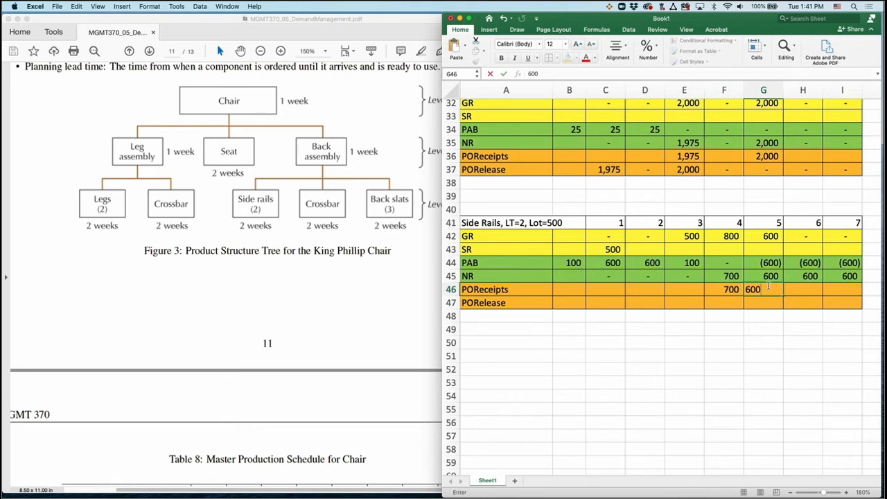
key("Return")
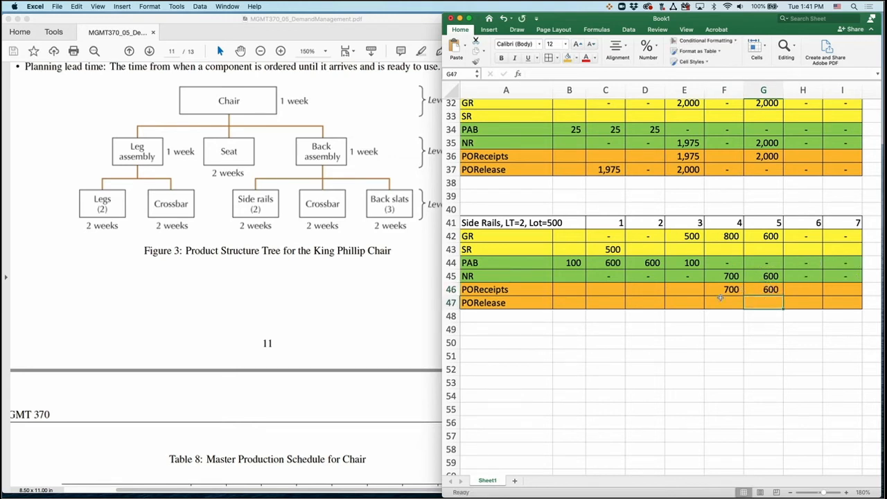
Enter the side rails' week 2 planned order release formula =F46 in D47 and fill it across to week 7 in I47.
left_click(648, 300)
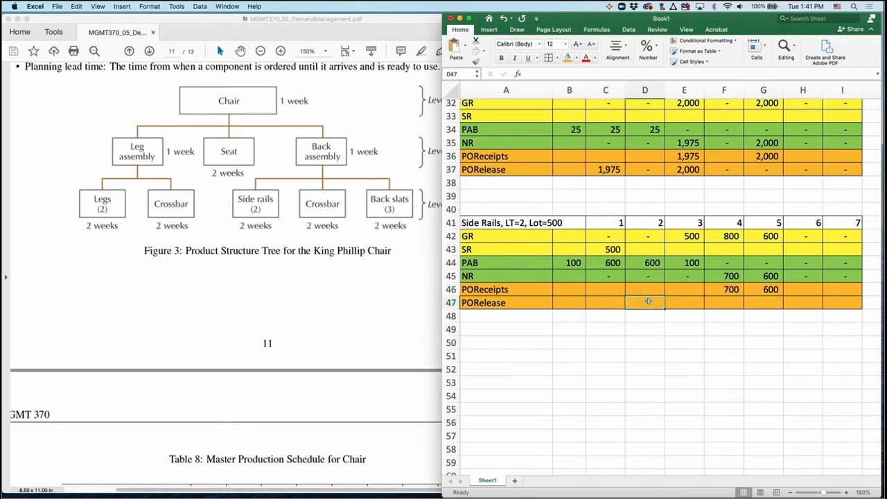
type("=")
left_click(733, 289)
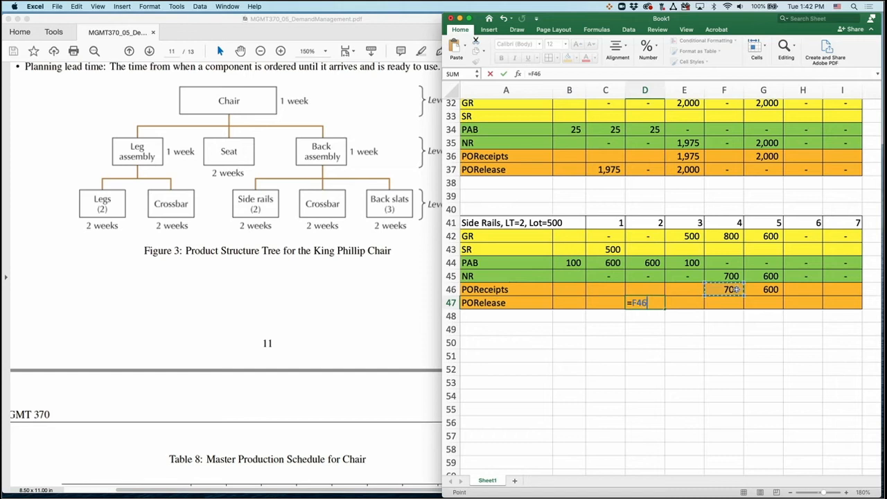
key("Return")
left_click(650, 304)
left_click_drag(664, 309, 857, 310)
left_click(694, 330)
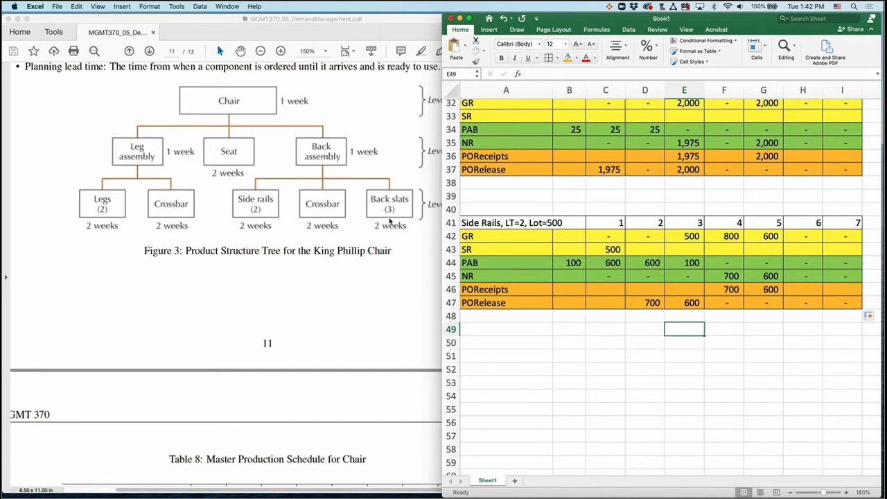
Copy the side rails table in rows 41 to 47 and paste it starting at row 51.
left_click_drag(451, 222, 451, 305)
key("super+c")
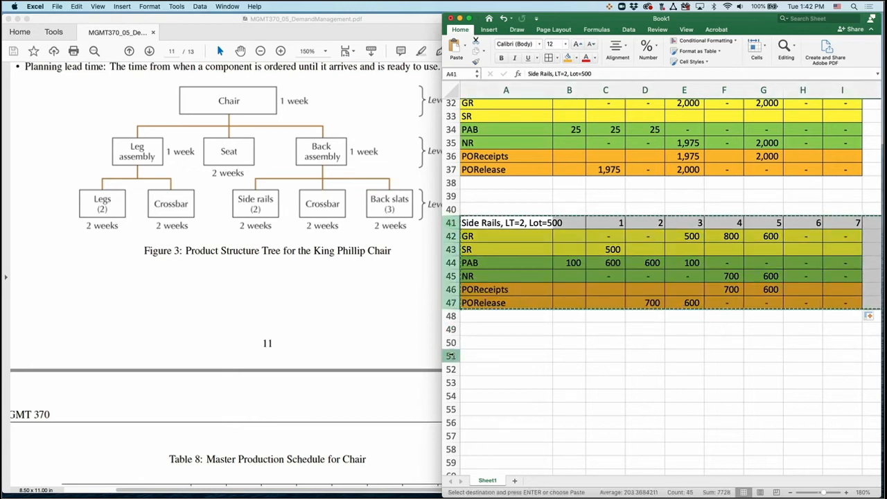
left_click(451, 356)
key("super+v")
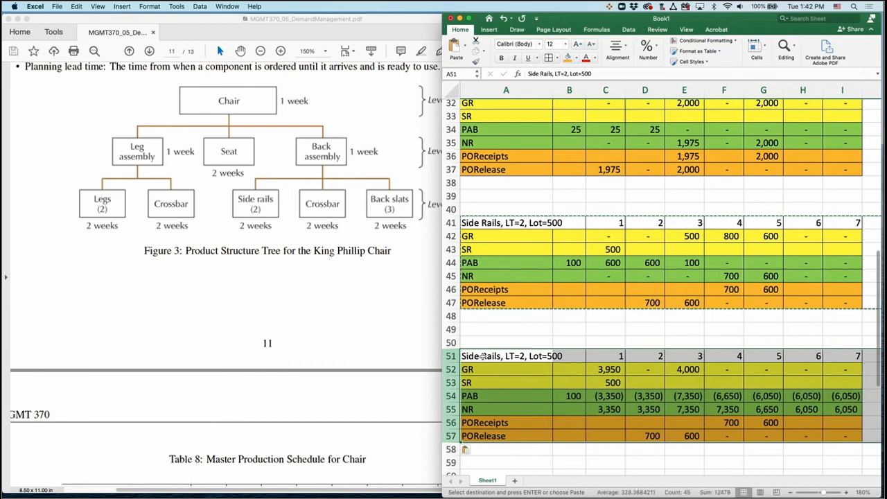
Retitle the copied table in A51 as "Back Slats, LT=2, Lot=1", matching the item's minimum lot size in the PDF.
double_click(485, 356)
left_click_drag(500, 355, 423, 354)
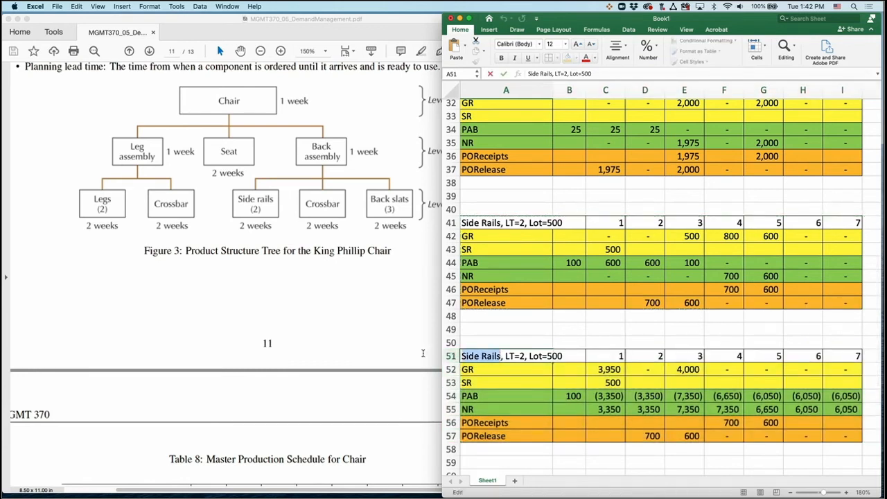
type("Back S")
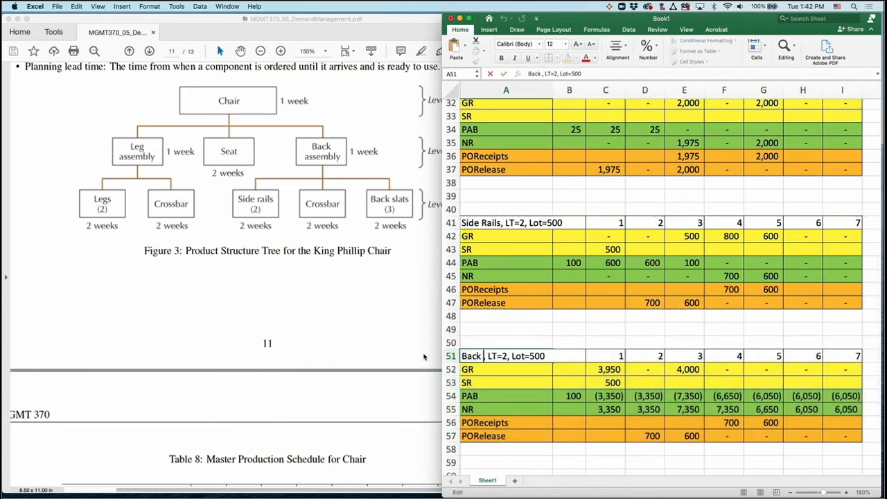
type("lats")
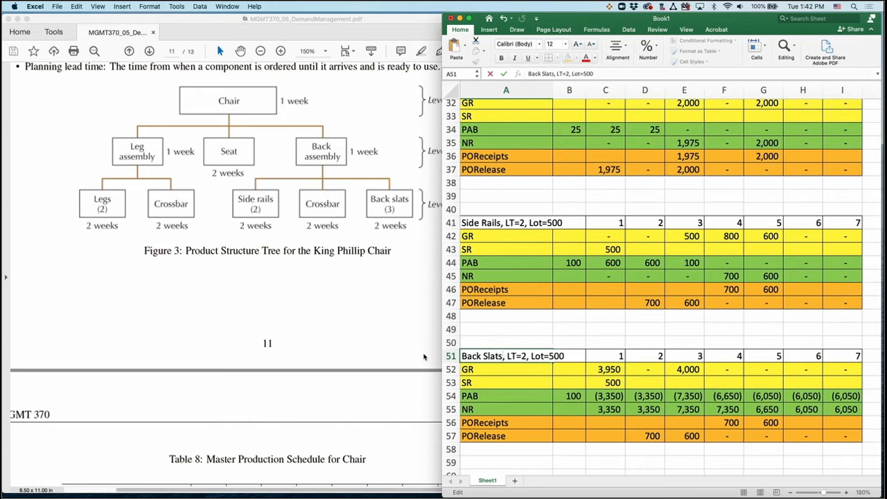
scroll(297, 371, "down", 1)
scroll(296, 371, "down", 20)
scroll(296, 368, "down", 2)
scroll(296, 368, "right", 1)
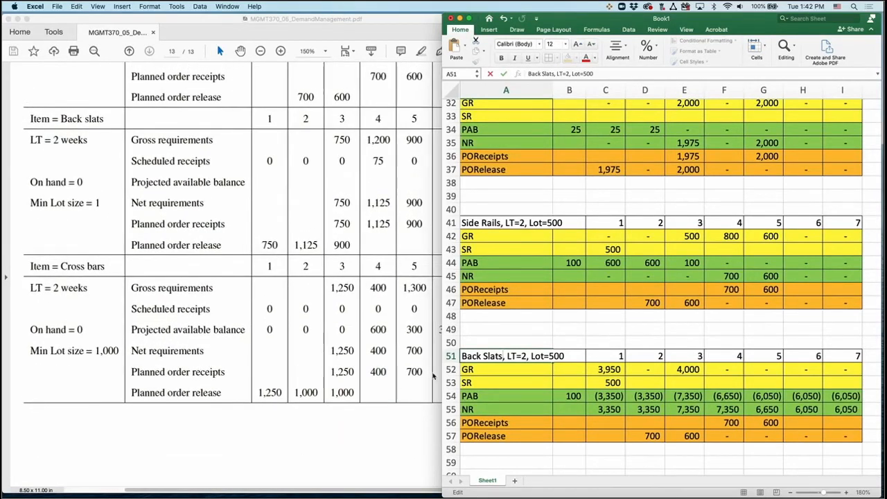
left_click_drag(551, 355, 572, 356)
type("1")
key("Return")
Set the back slats' starting projected available balance in B54 to 0.
key("Down")
key("Down")
key("Right")
type("0")
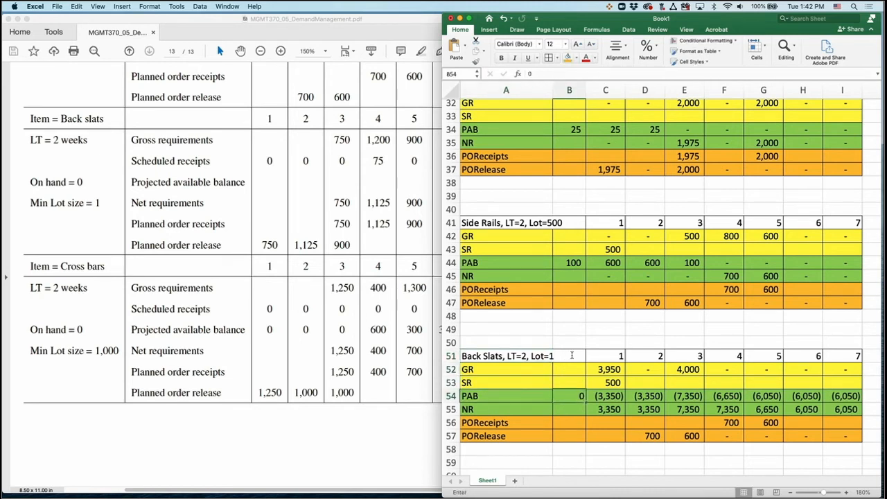
key("Tab")
Clear the copied planned order receipts and releases of the back slats in B56:I57.
key("Down")
key("Down")
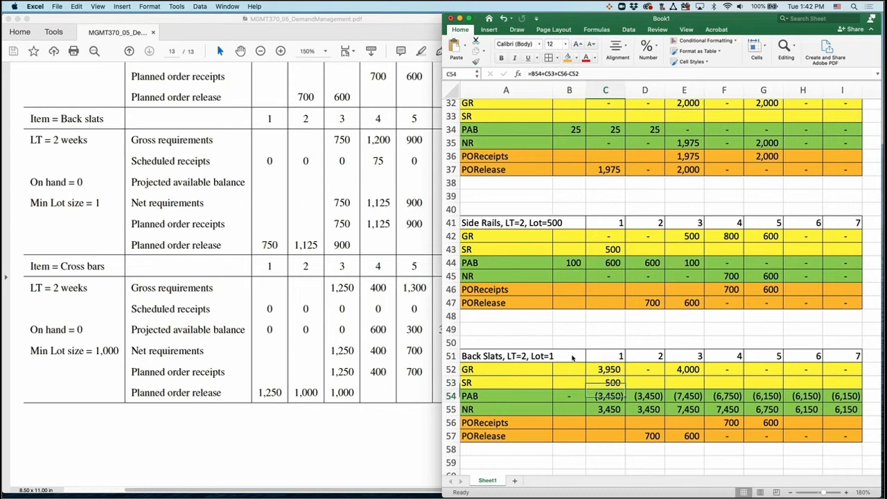
left_click_drag(583, 426, 824, 437)
key("Delete")
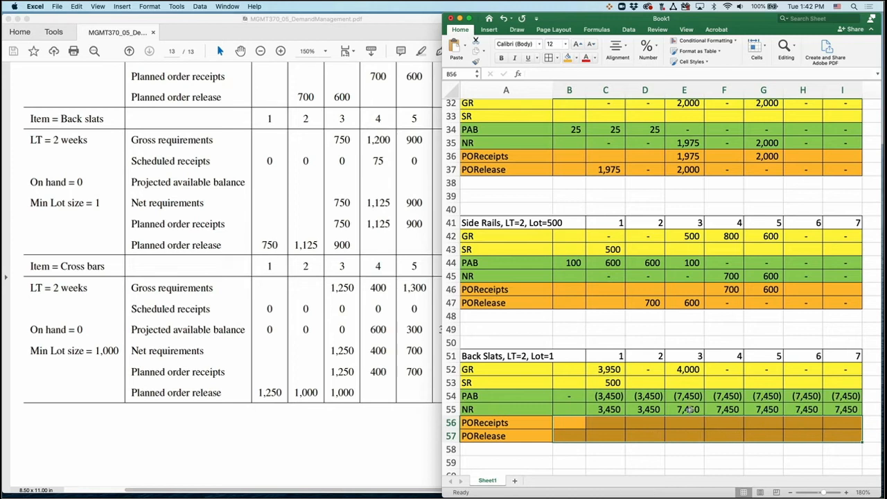
Enter the back slats' week 1 gross requirements formula =3*C27 in C52 and fill it across to week 7 in I52.
left_click(612, 370)
type("=3*")
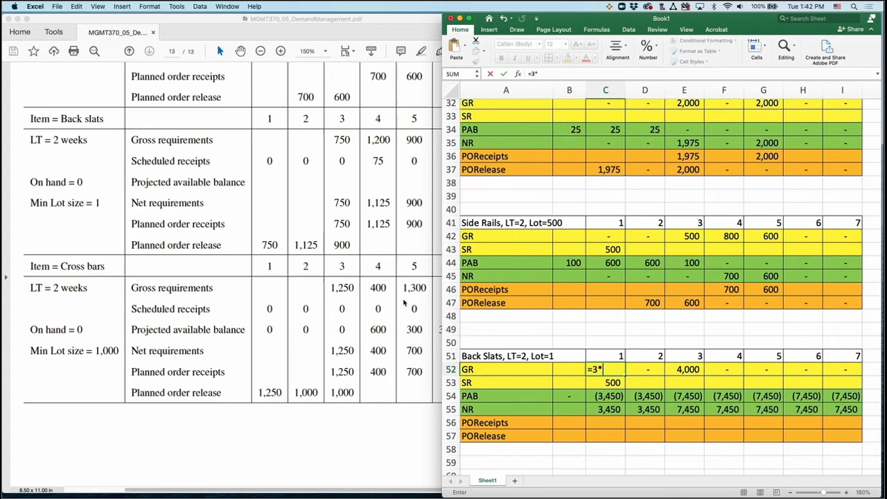
scroll(362, 277, "up", 3)
scroll(363, 277, "up", 15)
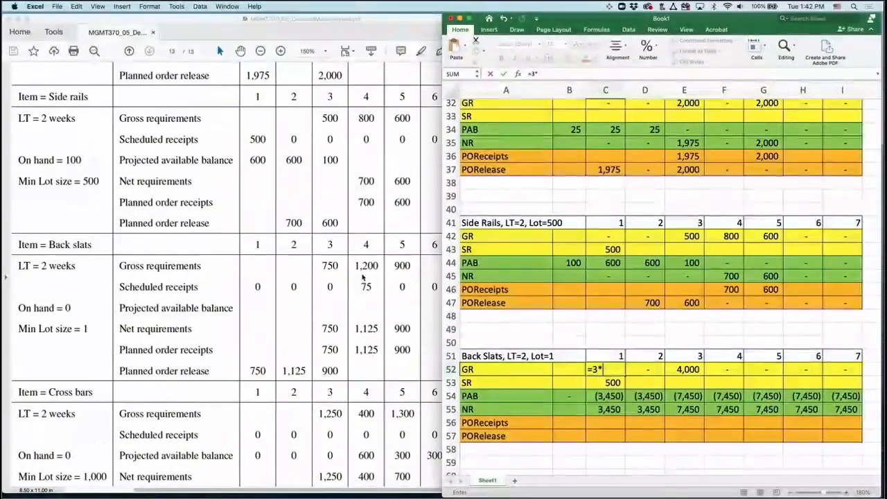
scroll(362, 277, "up", 15)
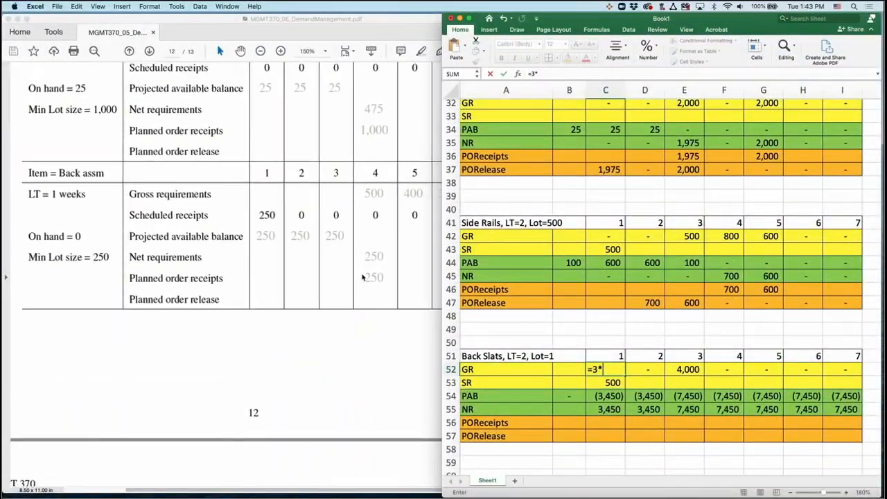
scroll(362, 277, "up", 9)
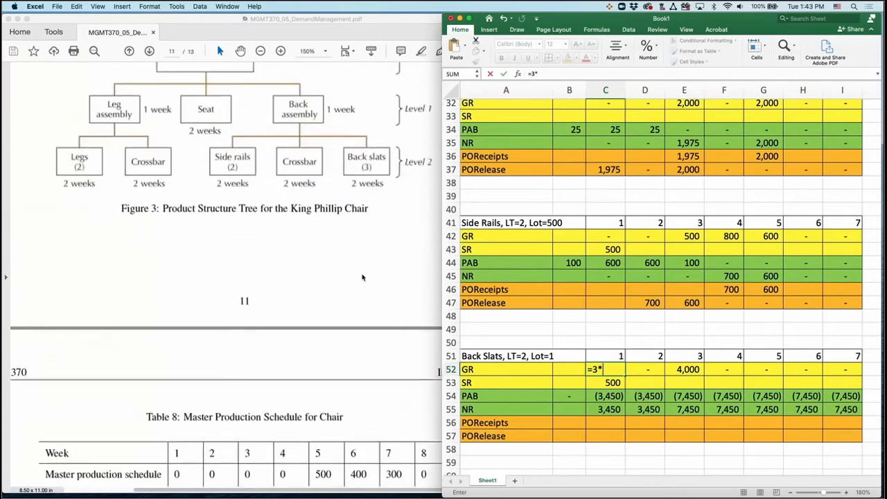
scroll(574, 291, "up", 5)
scroll(575, 272, "up", 4)
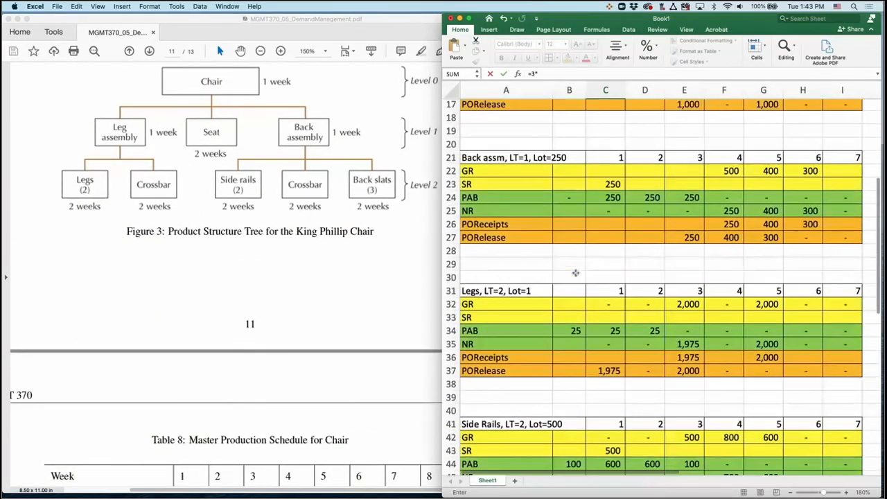
left_click(611, 238)
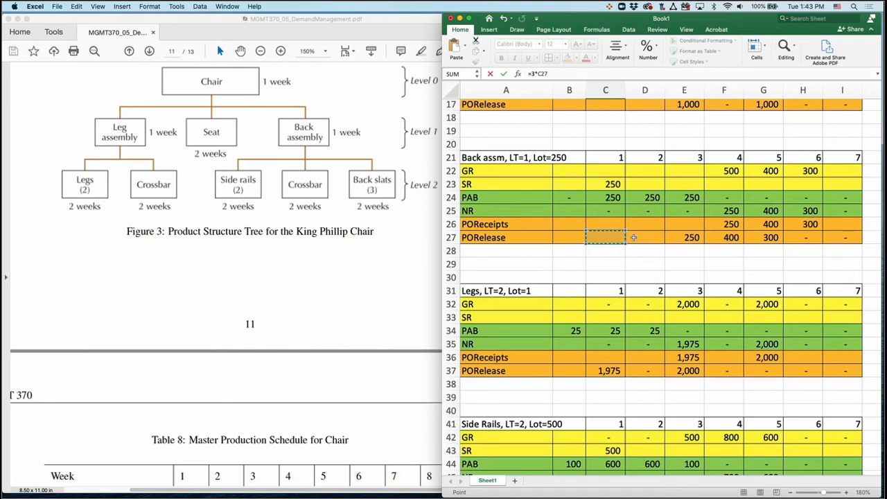
key("Escape")
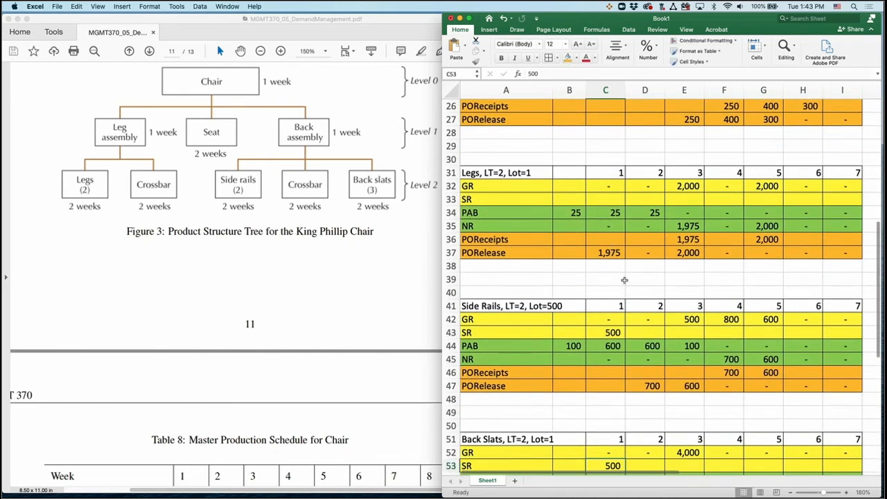
scroll(616, 277, "down", 3)
left_click(611, 337)
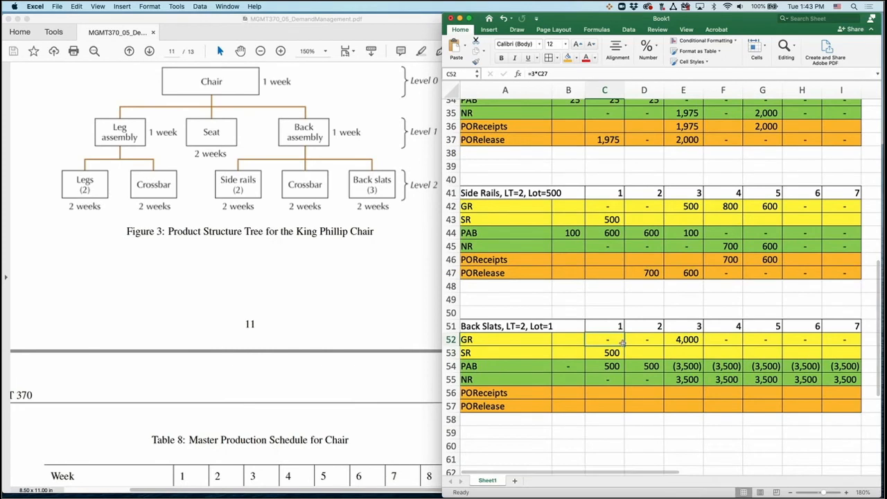
left_click_drag(625, 345, 846, 343)
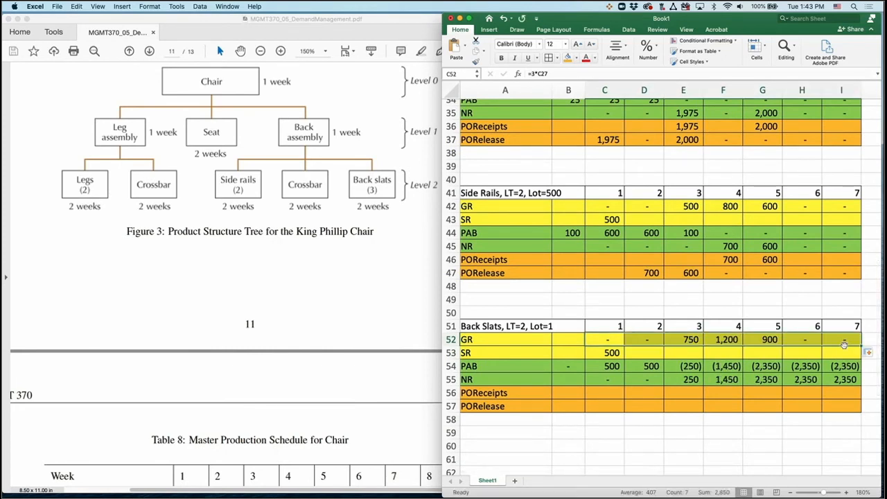
Check the back slats' schedule in the PDF and clear the copied week 1 scheduled receipt in C53.
scroll(682, 345, "up", 1)
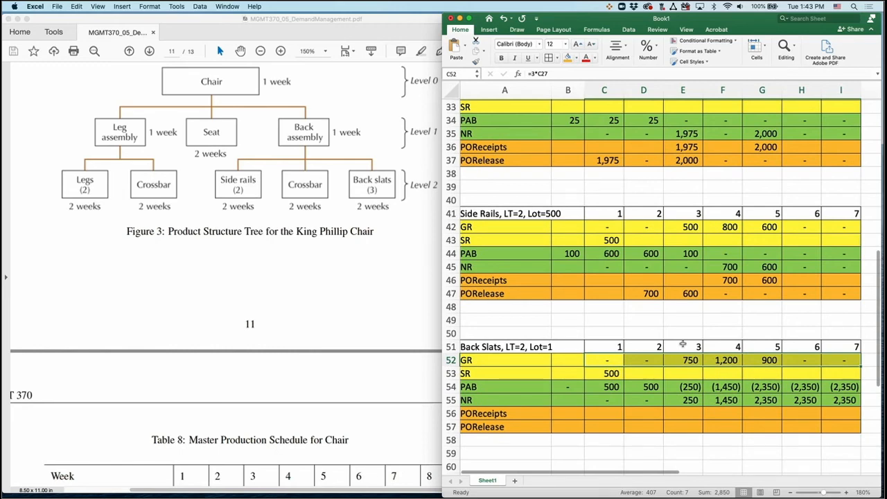
scroll(682, 345, "up", 5)
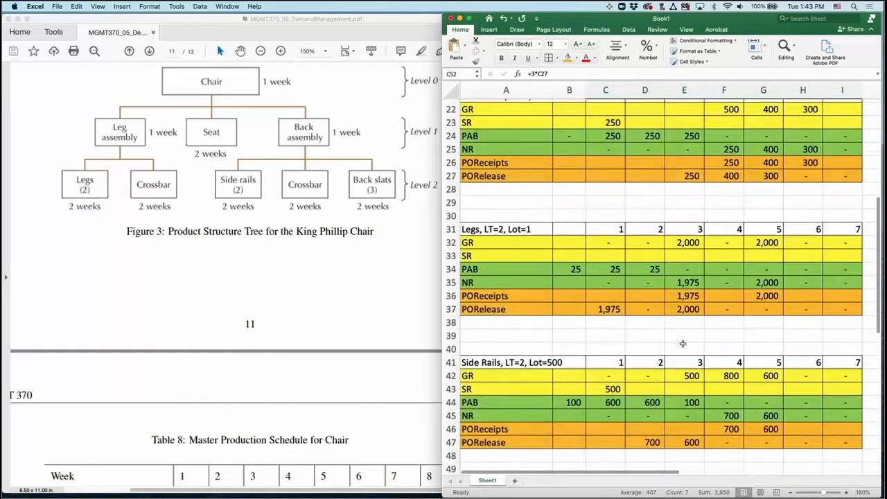
scroll(682, 344, "up", 2)
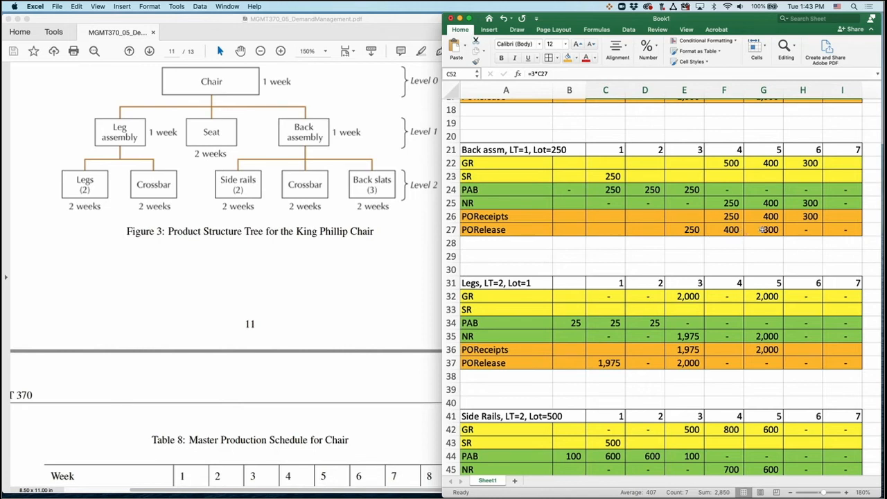
scroll(693, 331, "down", 6)
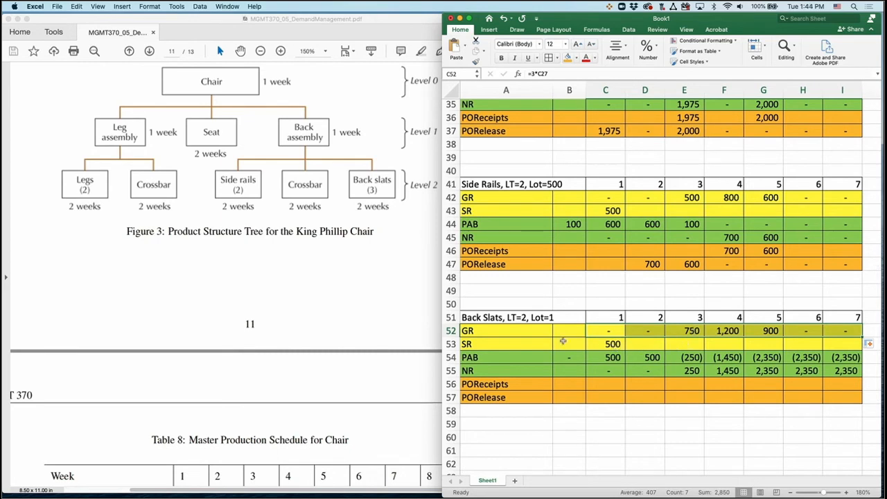
scroll(428, 354, "down", 10)
scroll(428, 353, "down", 15)
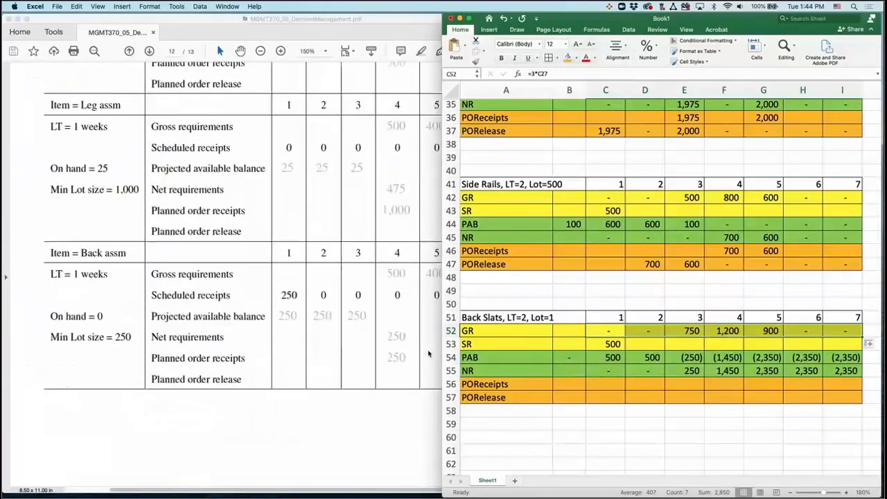
scroll(429, 354, "down", 5)
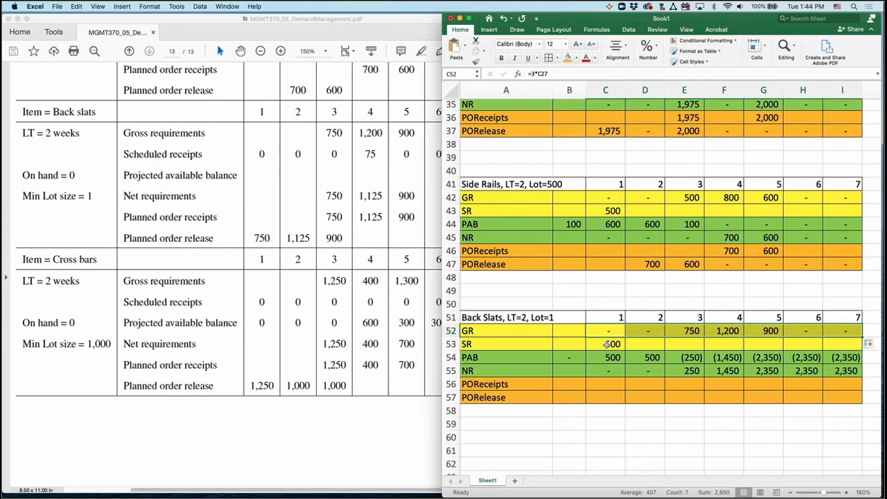
left_click(607, 345)
key("Delete")
key("Down")
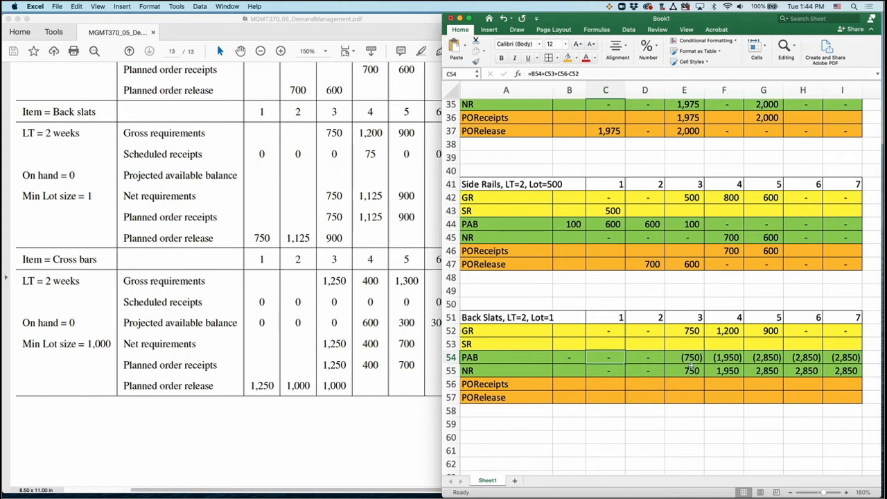
Enter the back slats' planned order receipt of 750 for week 3 in E56.
left_click(691, 383)
type("750")
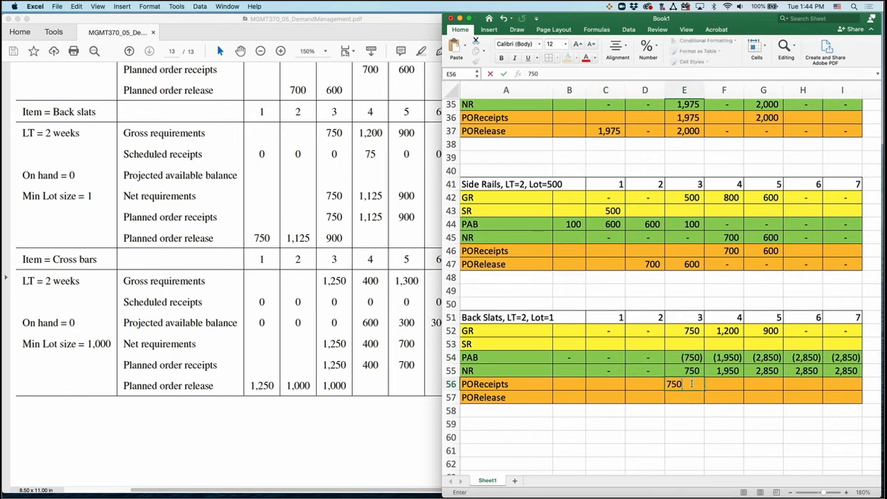
key("Tab")
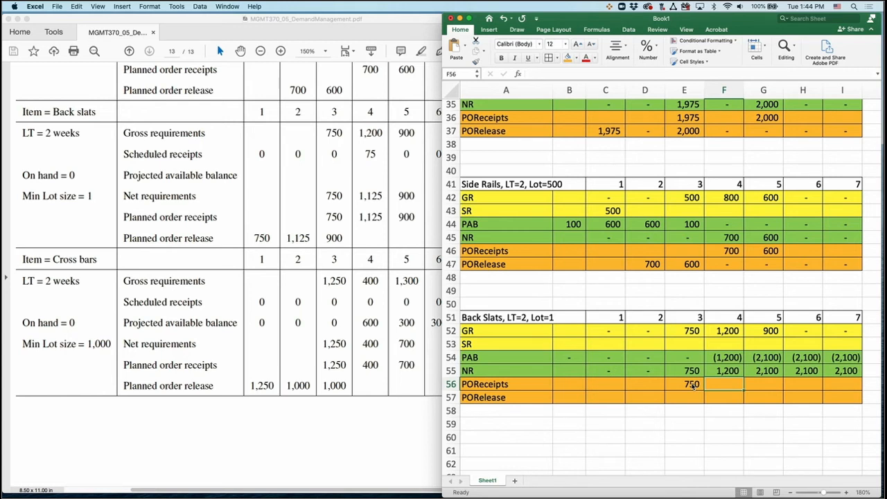
Enter the back slats' planned order receipts of 1200 for week 4 in F56 and 900 for week 5 in G56.
type("1200")
key("Return")
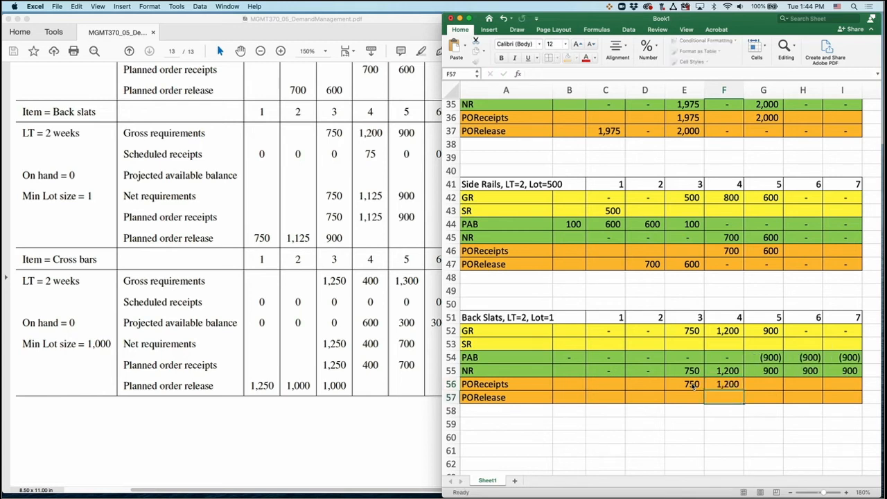
key("Up")
key("Right")
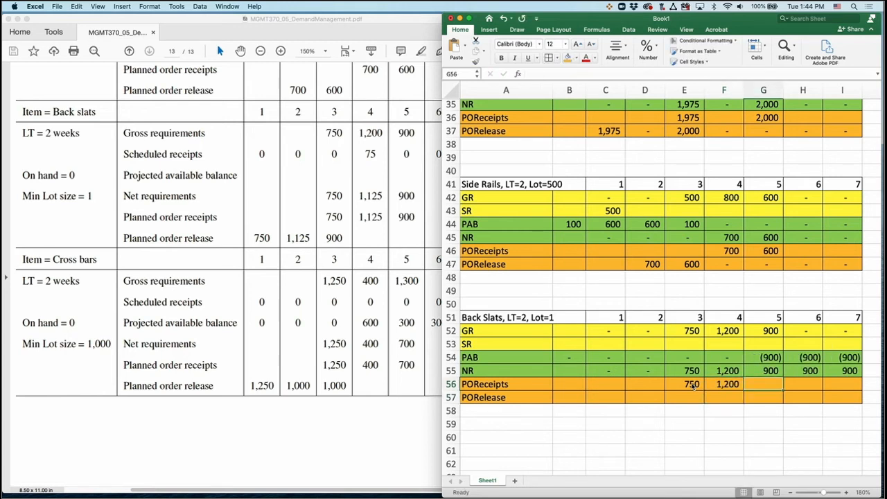
type("900")
key("Return")
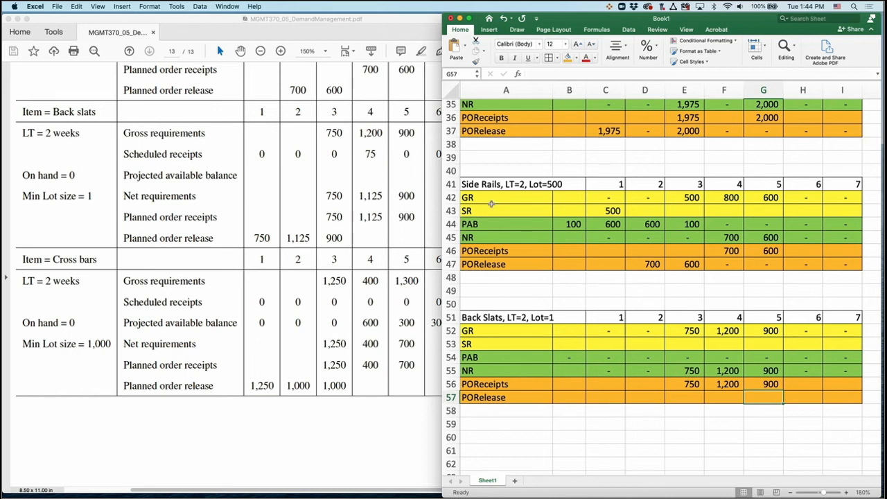
Enter the back slats' scheduled receipt of 75 for week 4 in F53.
left_click(725, 343)
type("75")
key("Return")
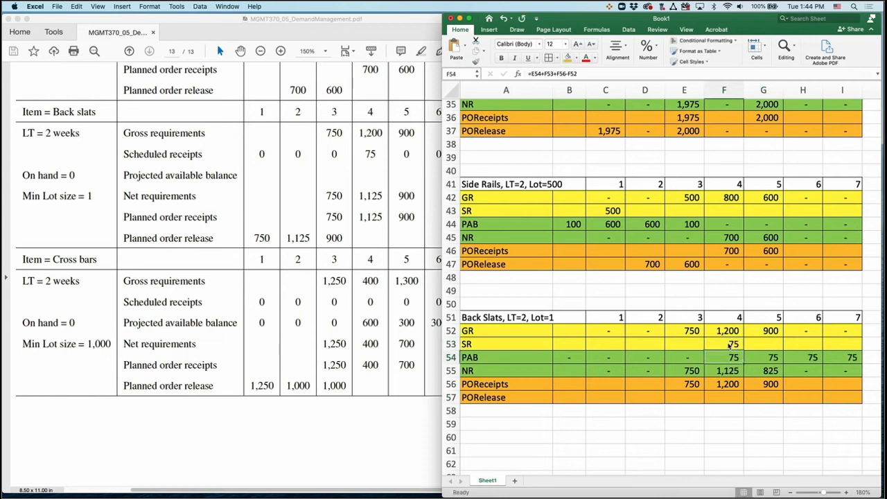
Clear the back slats' week 4 and 5 planned order receipts and re-enter them as 1,125 in F56 and 900 in G56.
left_click(724, 384)
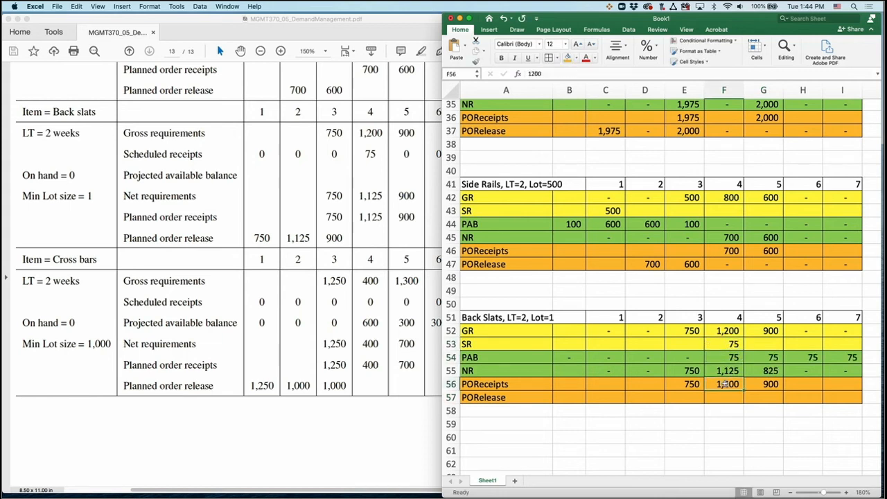
key("BackSpace")
key("Tab")
key("BackSpace")
key("Return")
left_click(725, 386)
type("1,125")
key("Return")
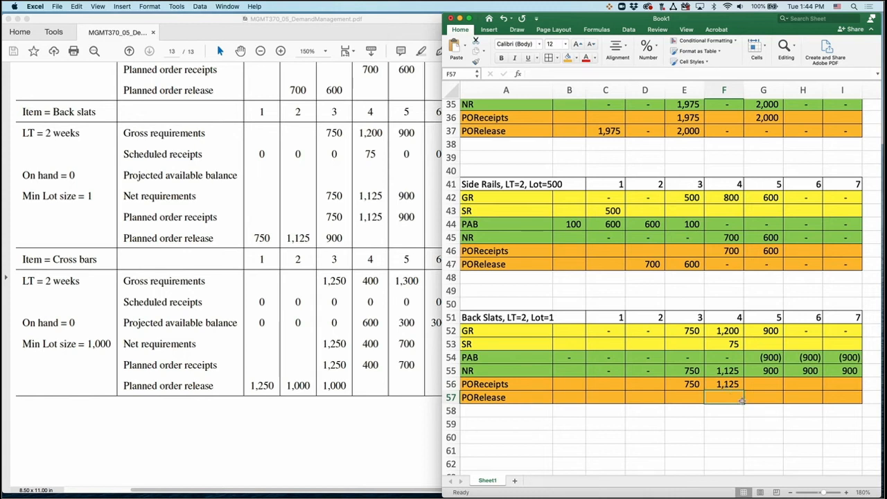
key("Up")
key("Right")
type("900")
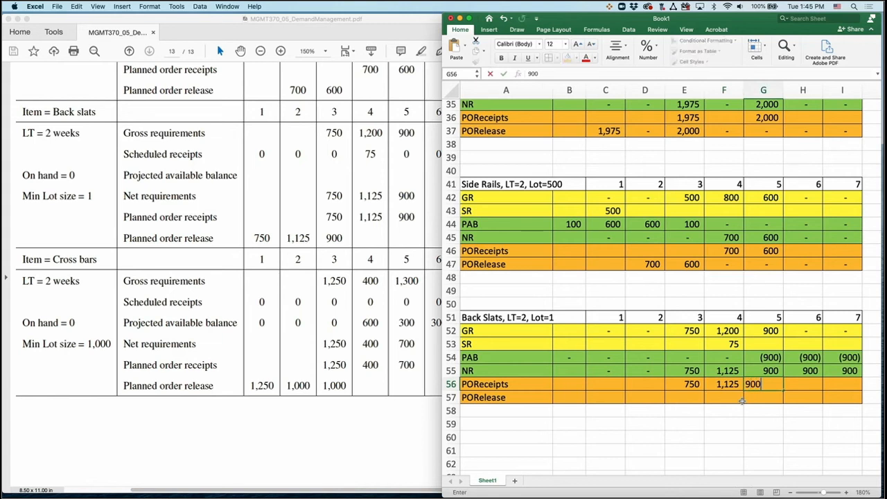
key("Return")
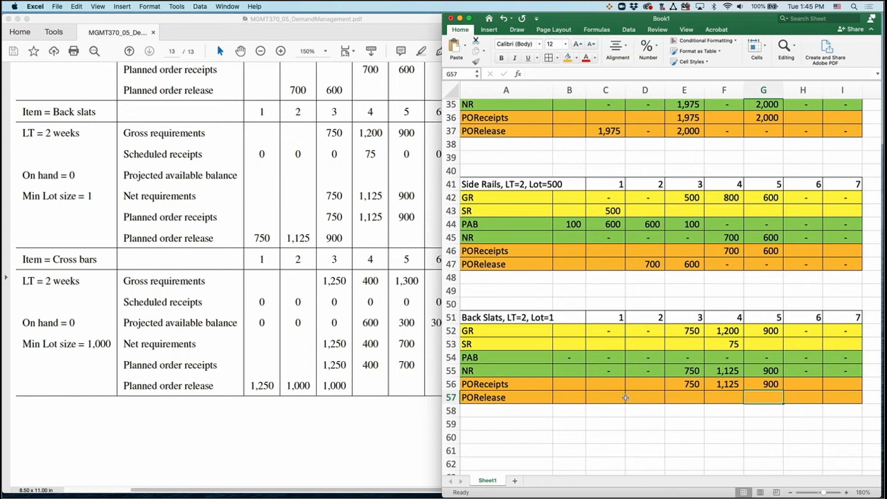
Link the back slats' week 1 planned order release to the week 3 receipt with =E56 in C57 and fill it across to week 7.
left_click(617, 397)
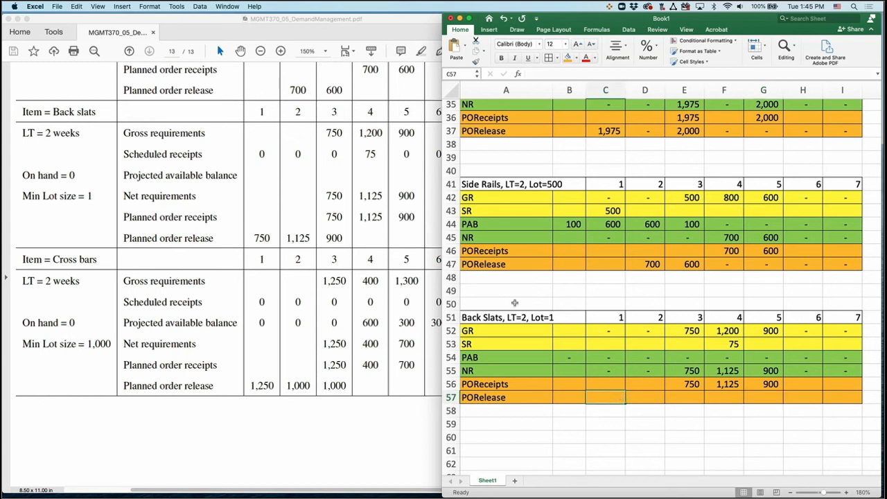
type("=")
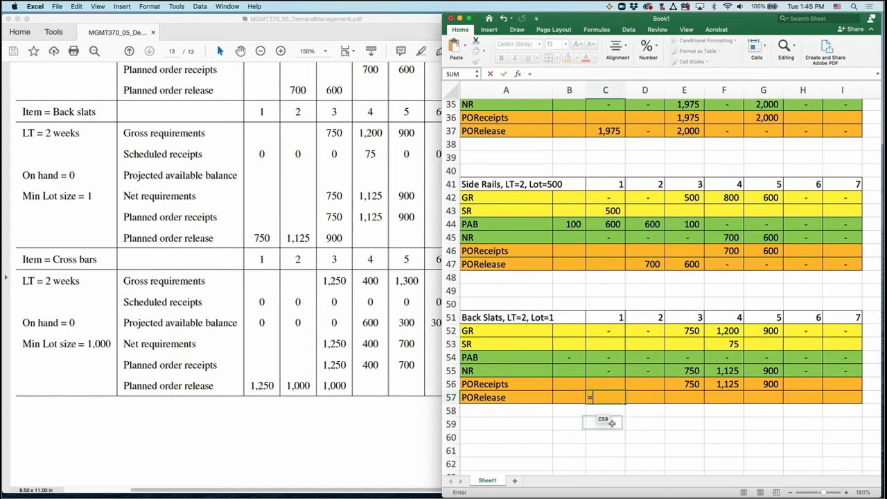
left_click(691, 386)
key("Return")
left_click(615, 399)
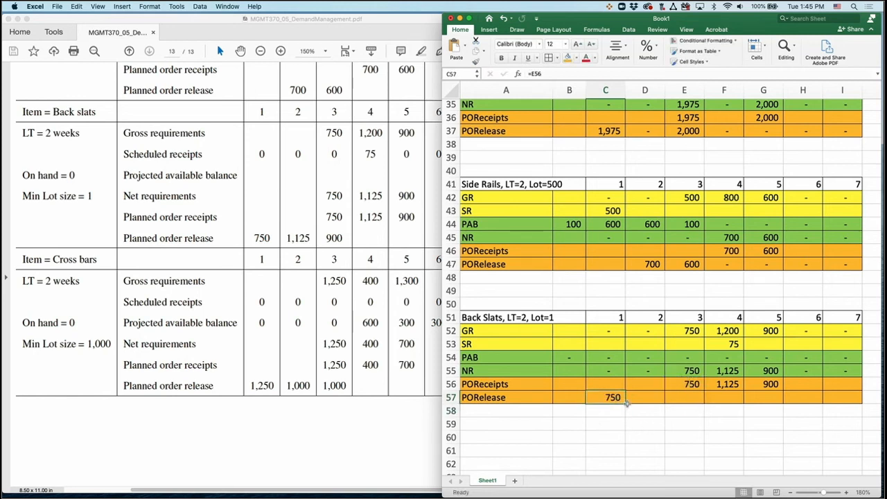
left_click_drag(624, 404, 845, 400)
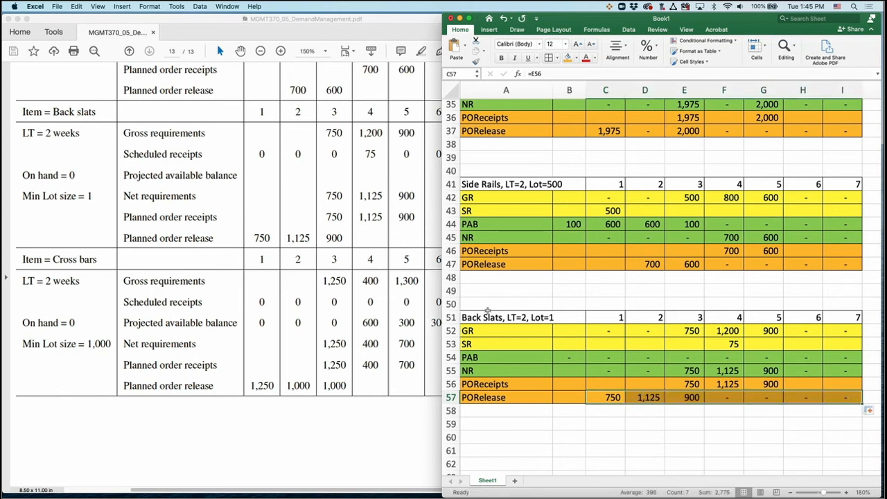
Copy the whole back slats table, rows 51 to 57, and paste it starting at row 61.
left_click(452, 318)
left_click_drag(452, 318, 452, 397)
key("super+c")
left_click(451, 451)
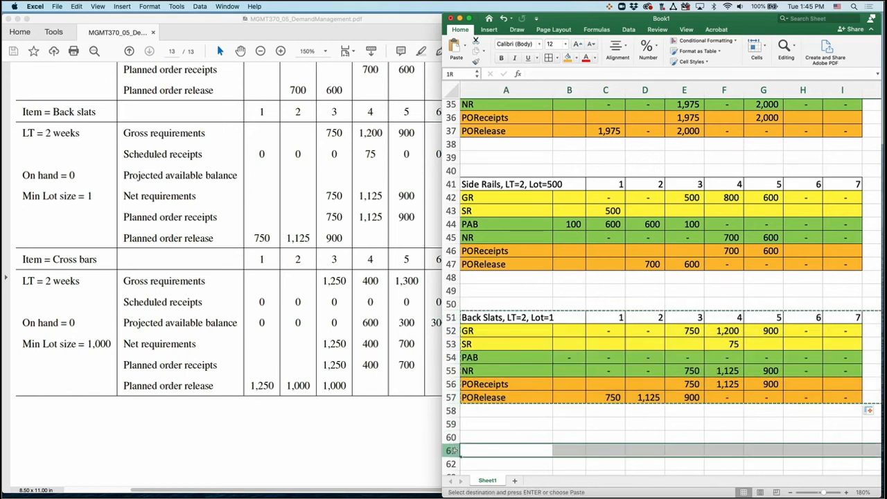
key("super+v")
scroll(501, 342, "down", 5)
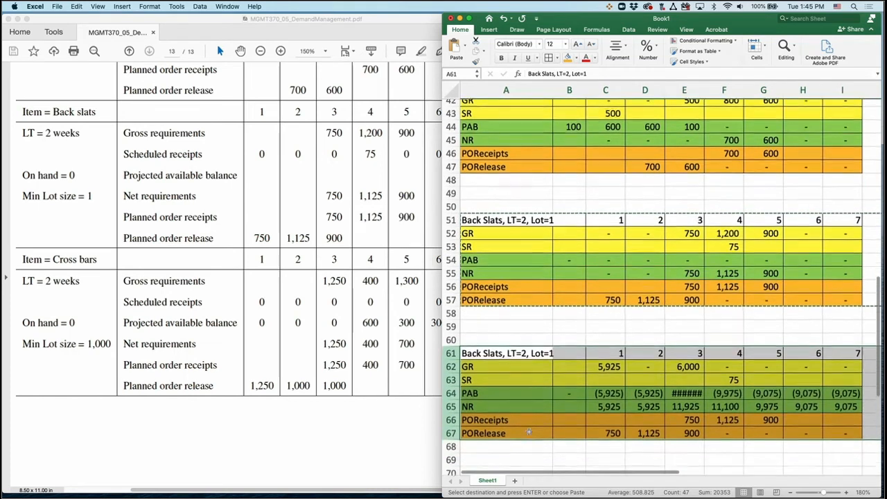
Change the pasted table's title in A61 to "Cross Bars, LT=2, Lot=1000".
double_click(501, 342)
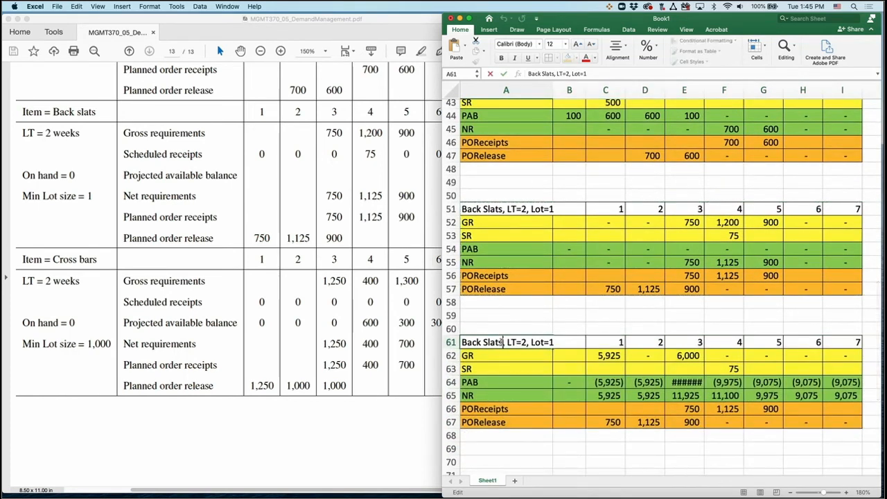
left_click_drag(504, 342, 431, 342)
type("C")
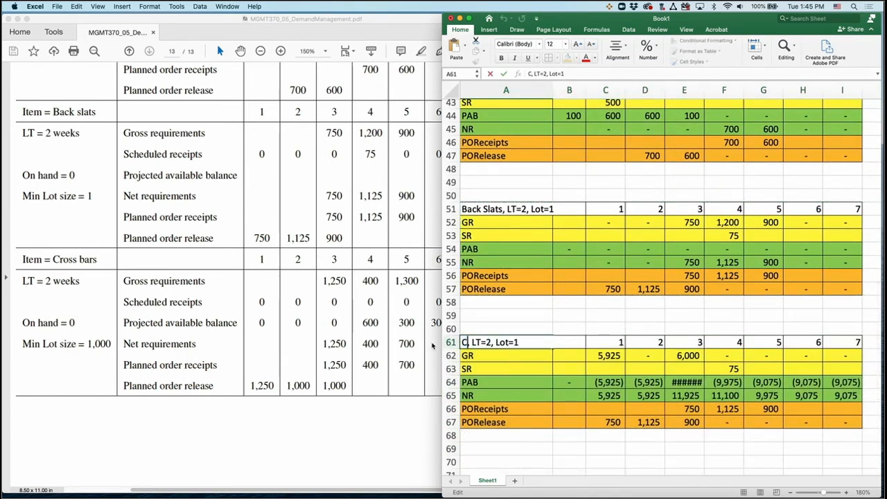
type("ross ")
type("Bars")
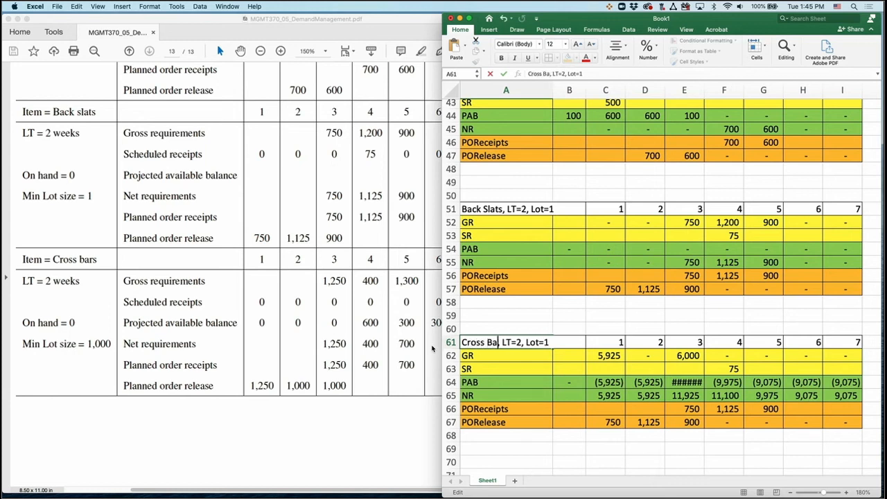
key("Right")
key("Right")
key("Right")
key("Right")
key("Right")
key("Right")
key("Right")
key("Right")
key("Right")
key("Right")
key("Right")
key("Right")
key("Right")
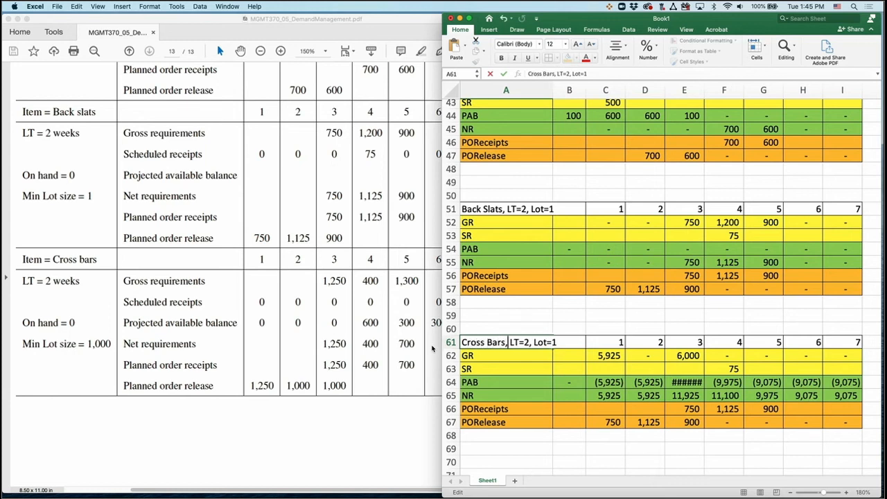
type("000")
key("Return")
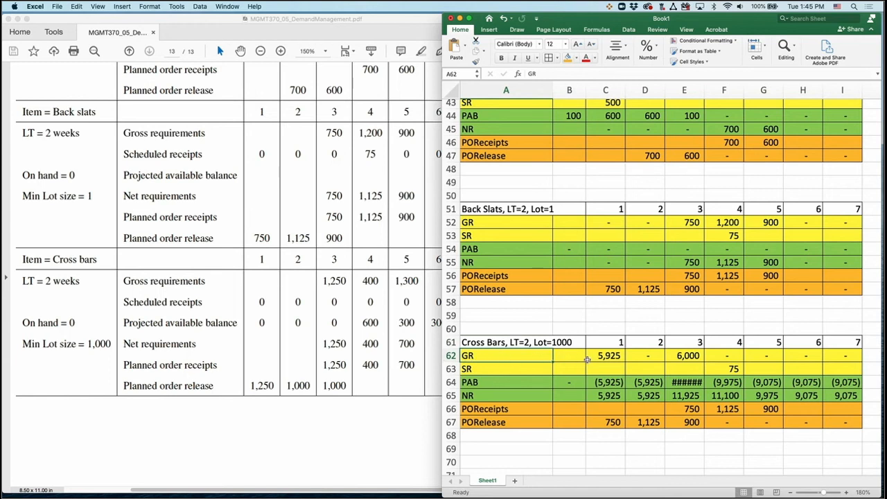
Clear the copied gross requirements for weeks 1 to 7 in the cross bars table, C62 through I62.
left_click(601, 355)
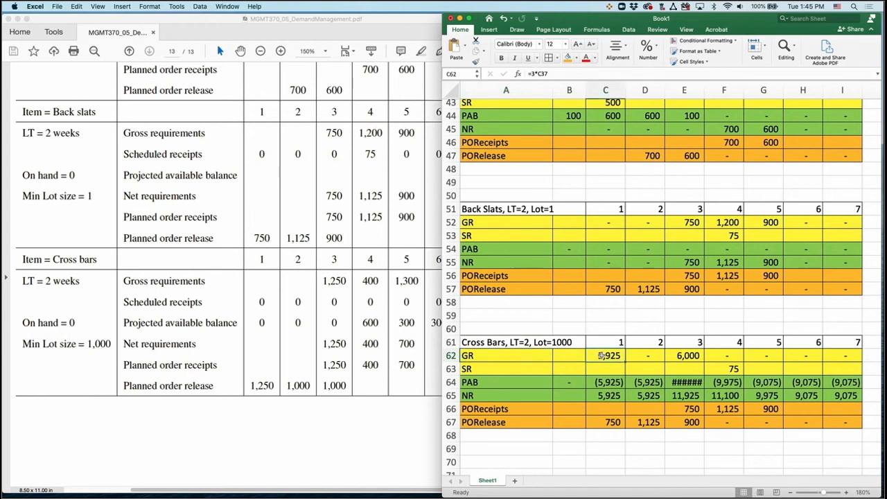
key("Delete")
key("Right")
key("Delete")
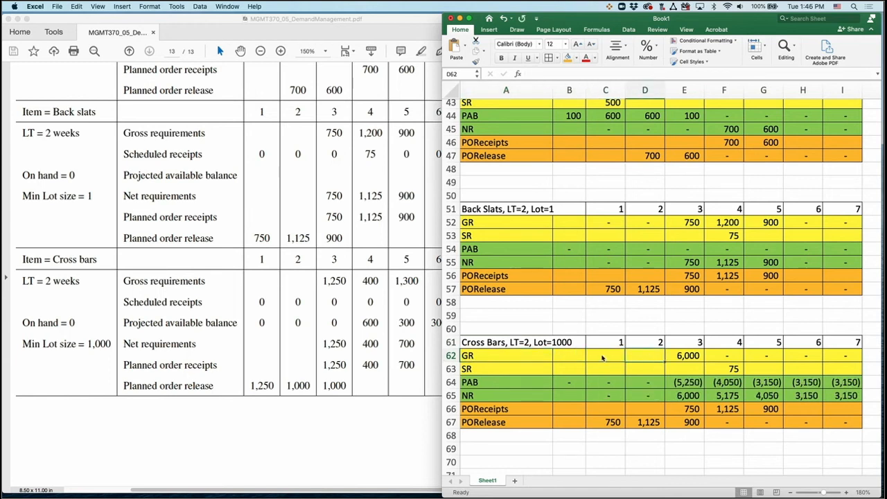
key("Right")
key("Delete")
key("Right")
key("Delete")
key("Right")
key("Delete")
key("Right")
key("Delete")
key("Right")
key("Delete")
key("Down")
key("Left")
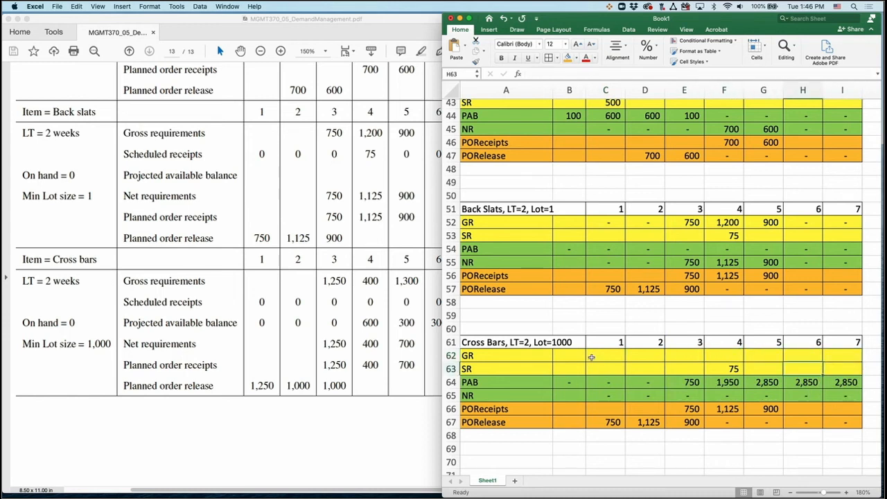
Check the crossbar's parents in the PDF's product structure tree and enter =C27+C17 as the cross bars' week 1 gross requirement in C62.
left_click(608, 355)
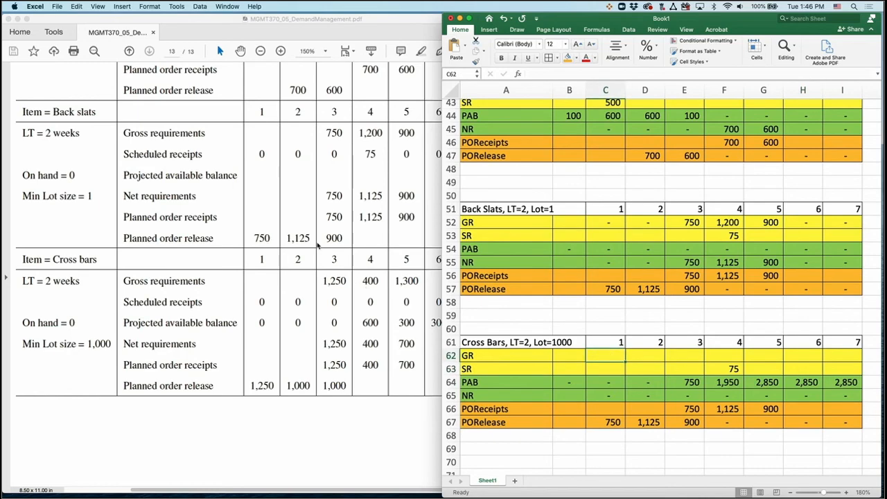
scroll(317, 246, "up", 5)
scroll(317, 246, "up", 15)
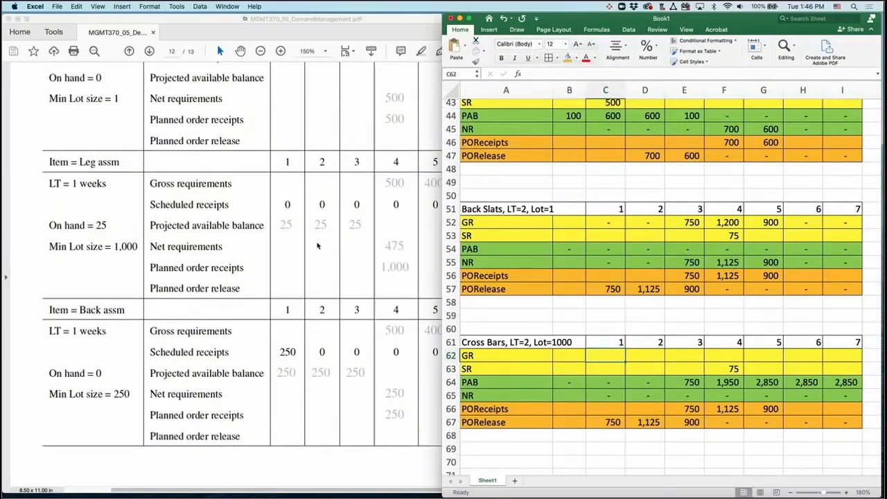
scroll(317, 246, "up", 10)
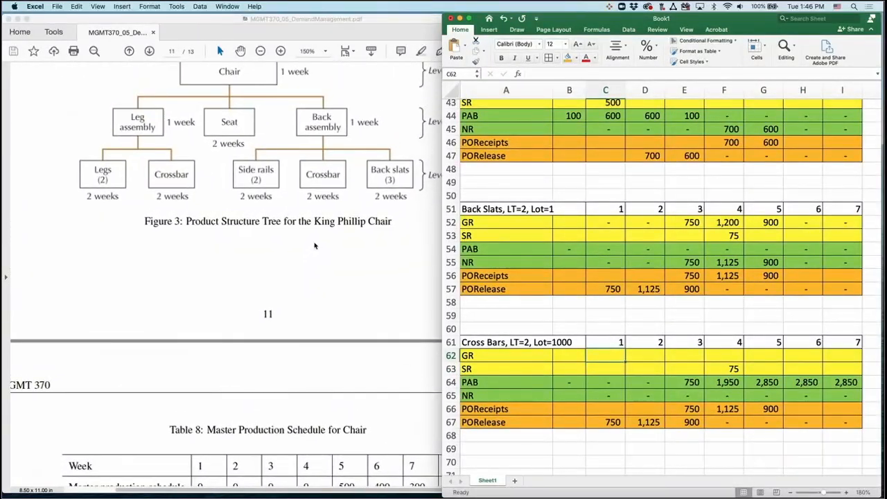
scroll(315, 246, "up", 1)
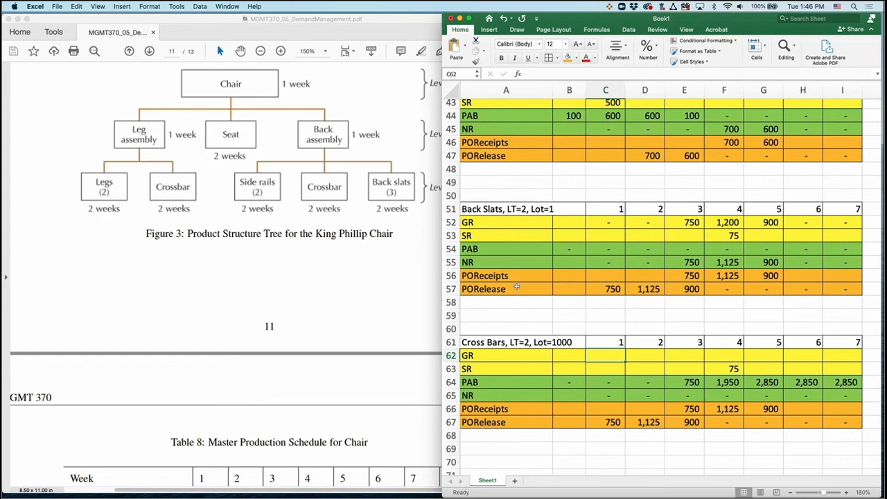
type("=")
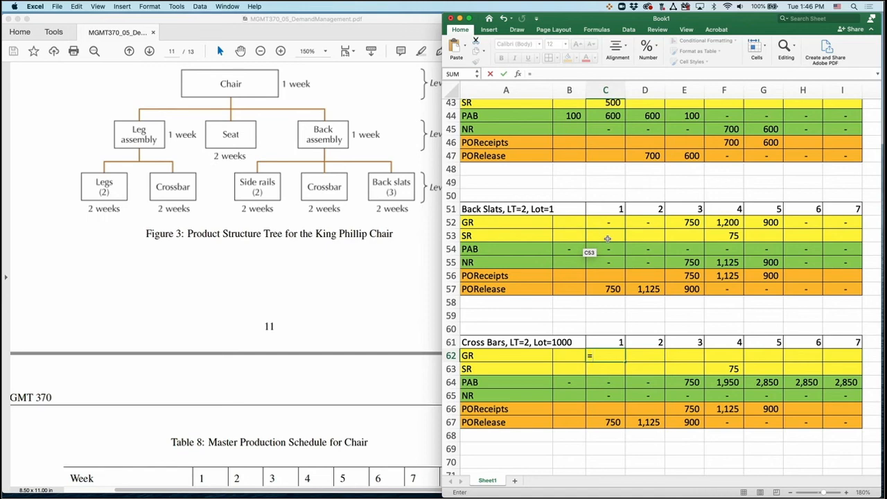
scroll(607, 238, "up", 5)
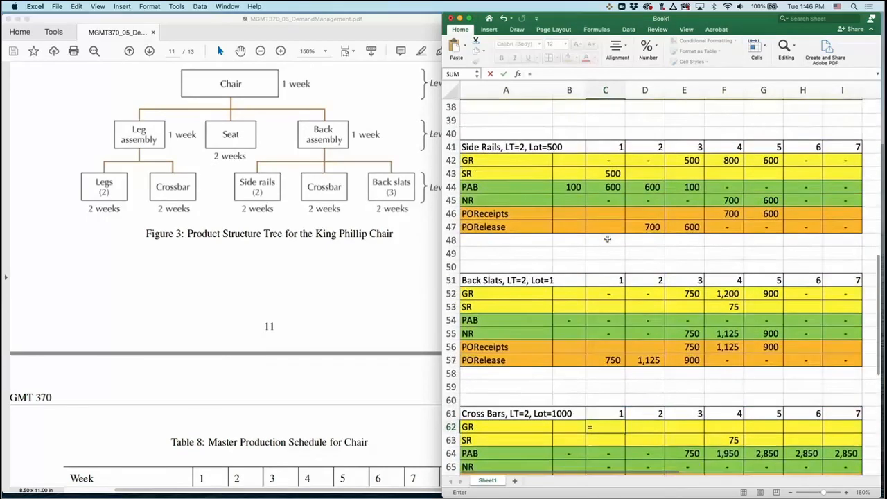
scroll(607, 238, "up", 5)
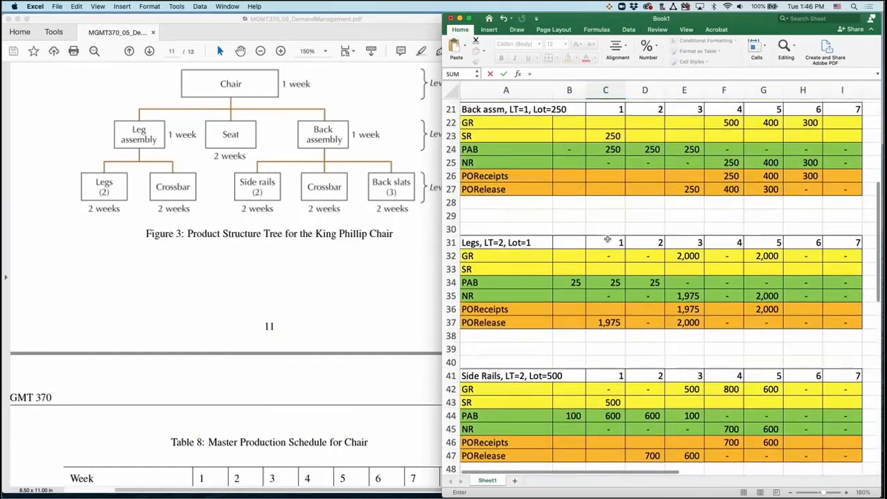
scroll(607, 240, "up", 1)
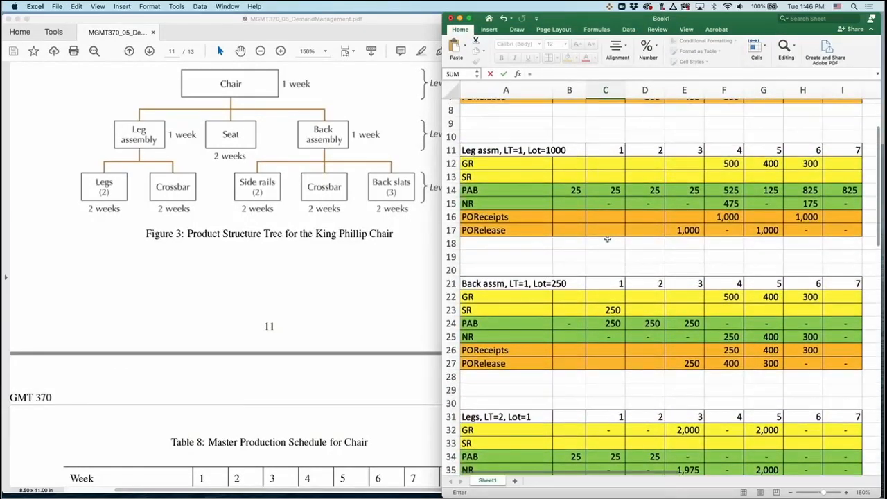
left_click(620, 363)
type("+")
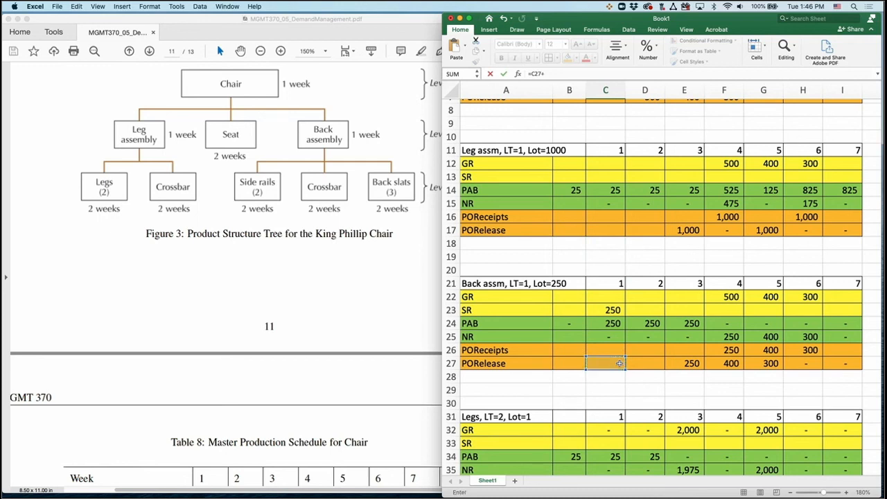
left_click(601, 227)
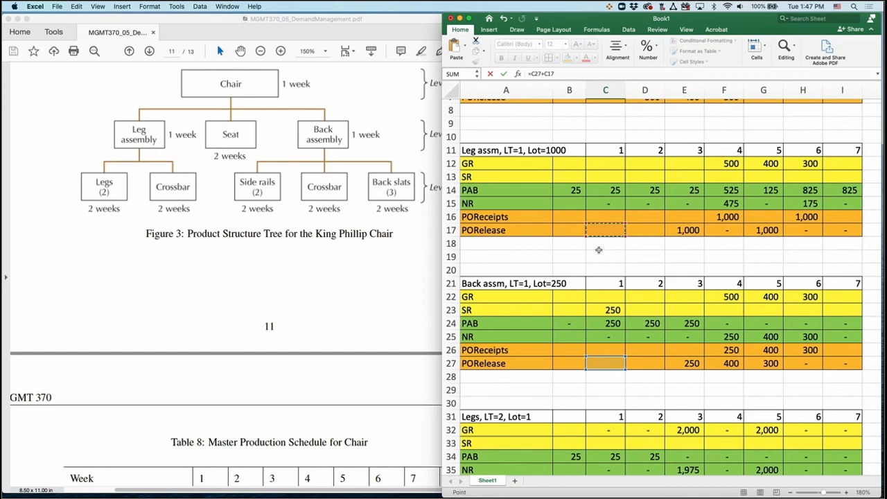
key("Return")
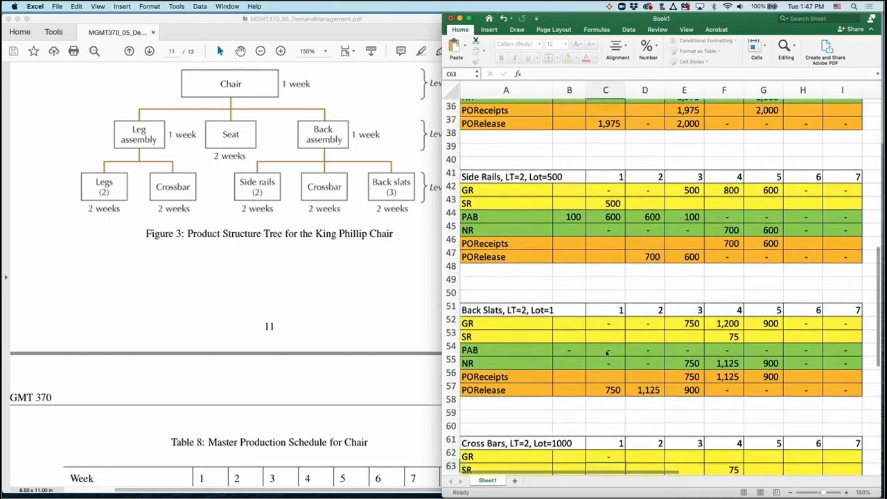
Fill the cross bars' gross requirements formula from C62 across to week 7 in I62.
scroll(606, 350, "down", 3)
left_click(616, 289)
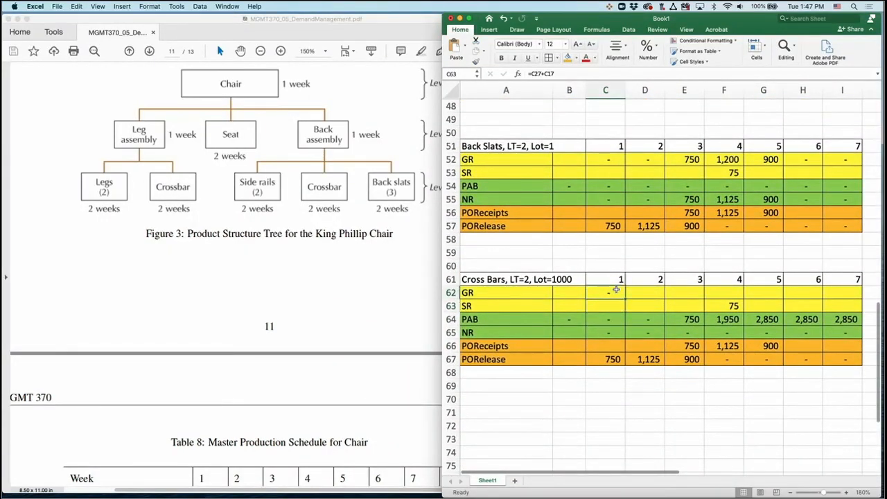
left_click_drag(624, 299, 859, 291)
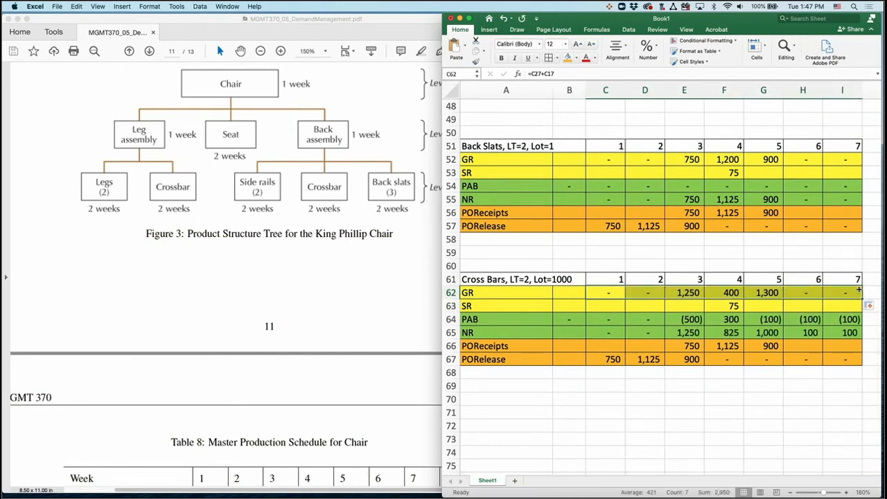
Clear the cross bars' week 4 scheduled receipt in F63 and check scheduled receipts and on-hand stock against the PDF's cross bars table.
left_click(729, 306)
key("Delete")
scroll(365, 268, "down", 15)
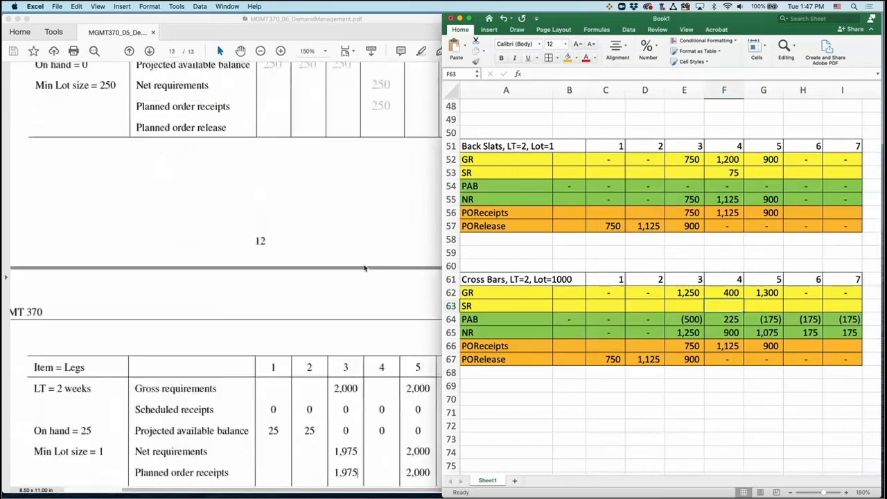
scroll(365, 268, "down", 5)
scroll(333, 277, "up", 2)
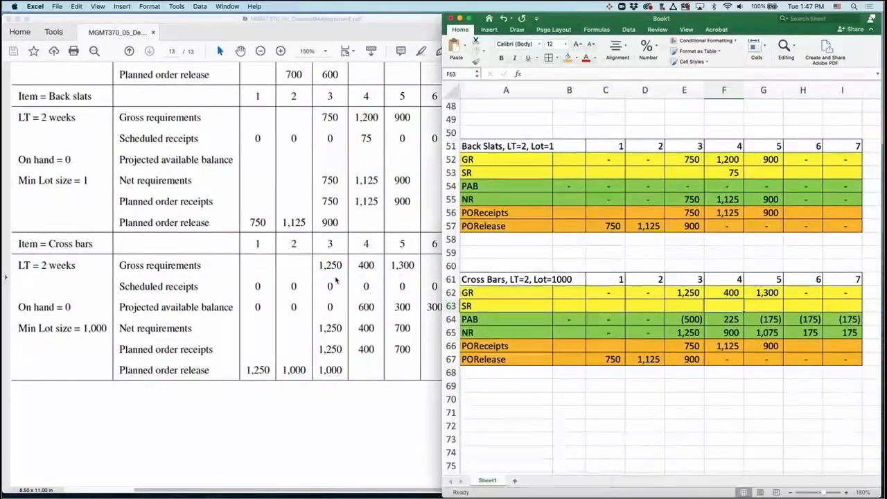
left_click(335, 279)
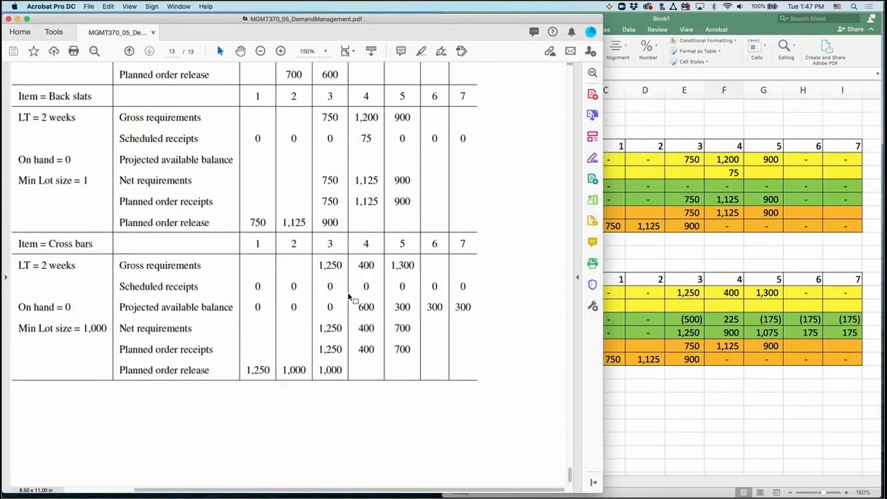
left_click(632, 311)
left_click(567, 321)
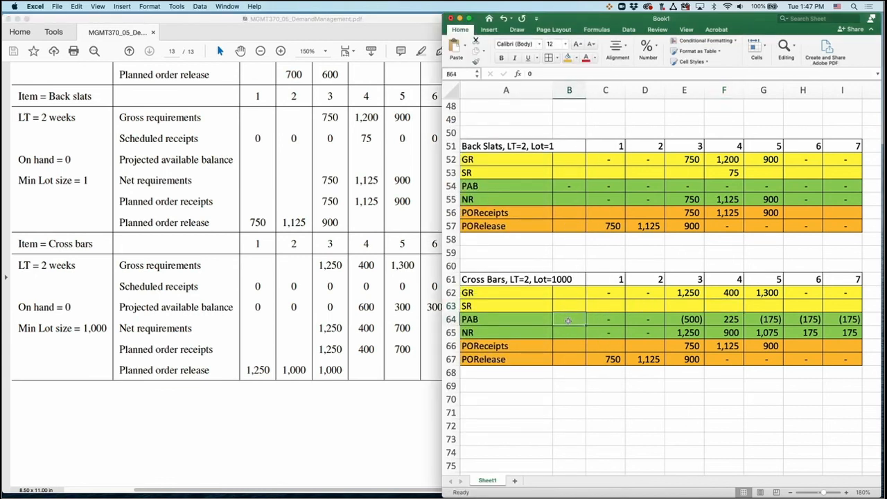
Clear the copied planned order receipts and releases from the cross bars table, C66 through I67.
left_click_drag(605, 347, 831, 358)
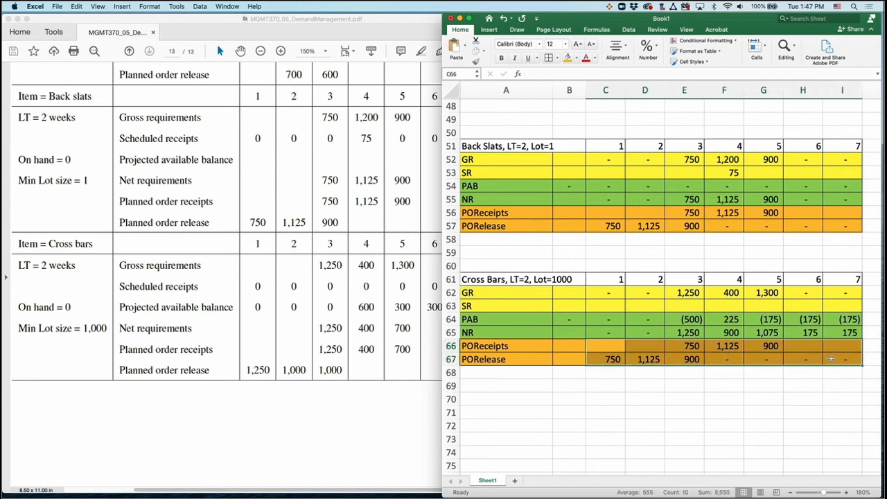
key("Delete")
left_click(675, 358)
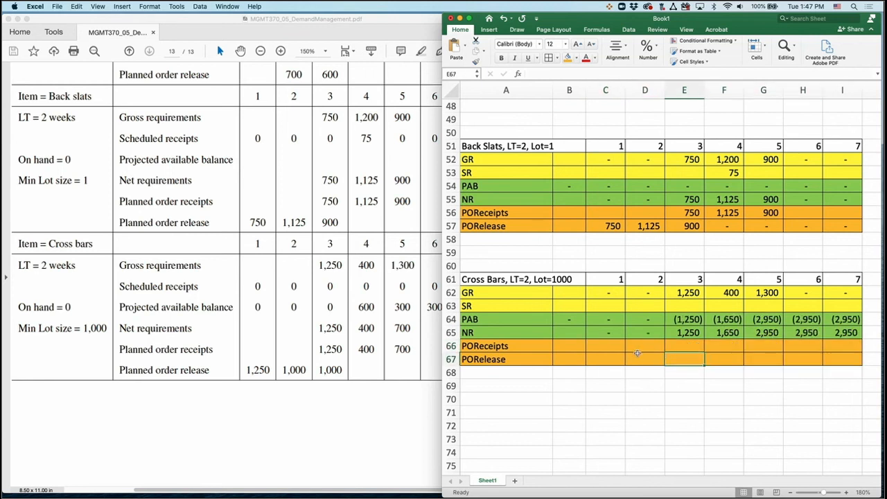
Enter the cross bars' planned order receipts: 1250 in week 3 (E66), 1000 in week 4 (F66) and 1000 in week 5 (G66).
left_click(690, 344)
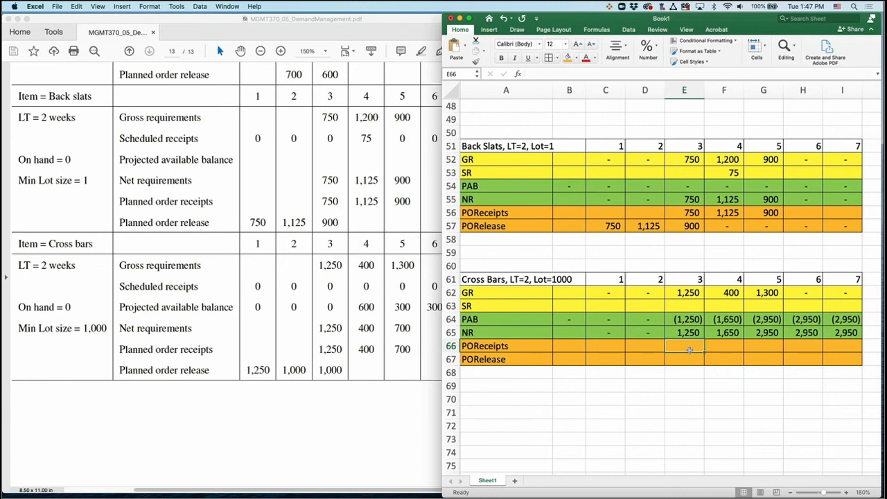
type("1250")
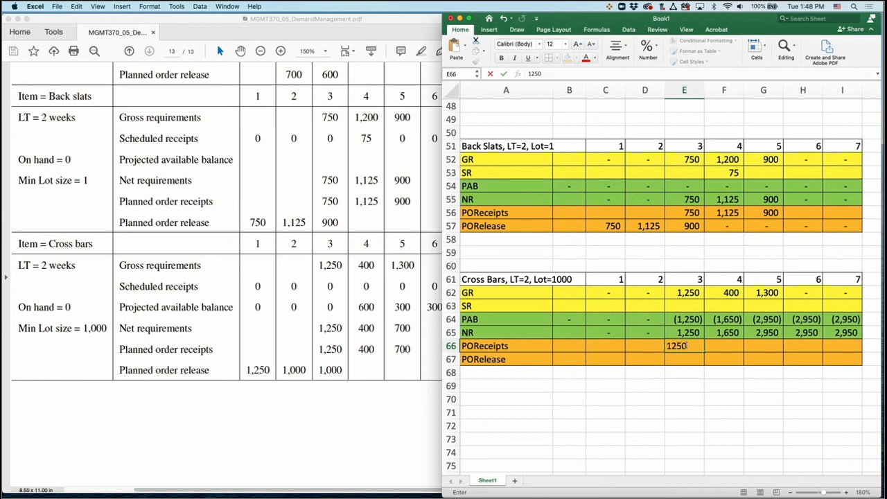
key("Return")
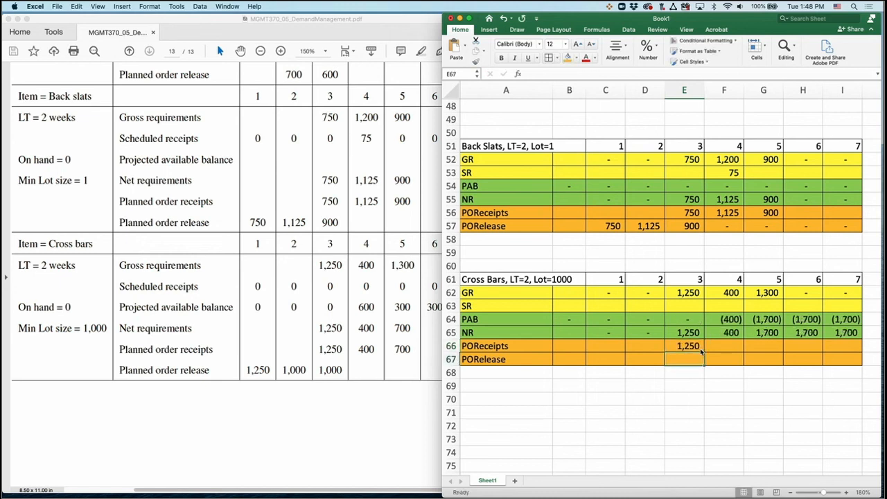
left_click(725, 343)
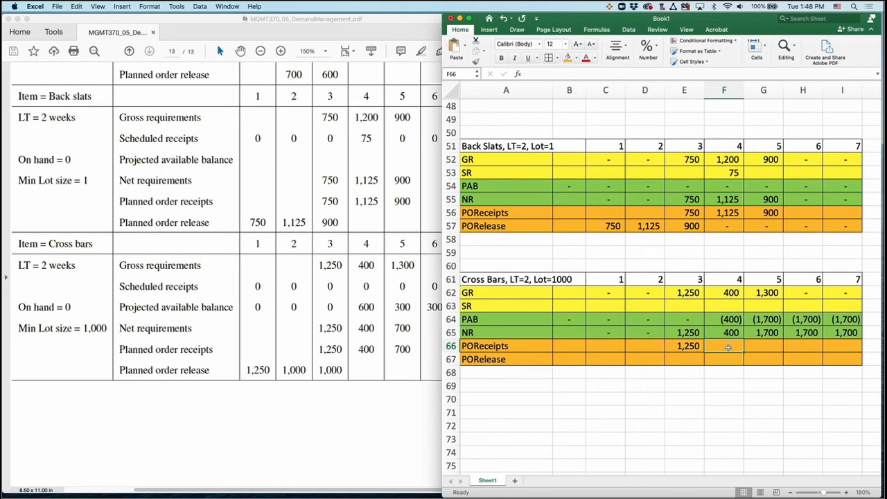
type("1000")
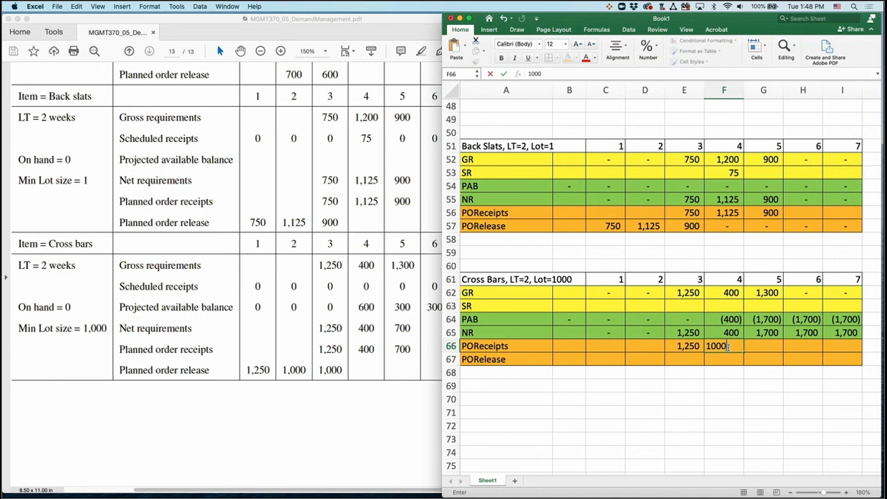
key("Return")
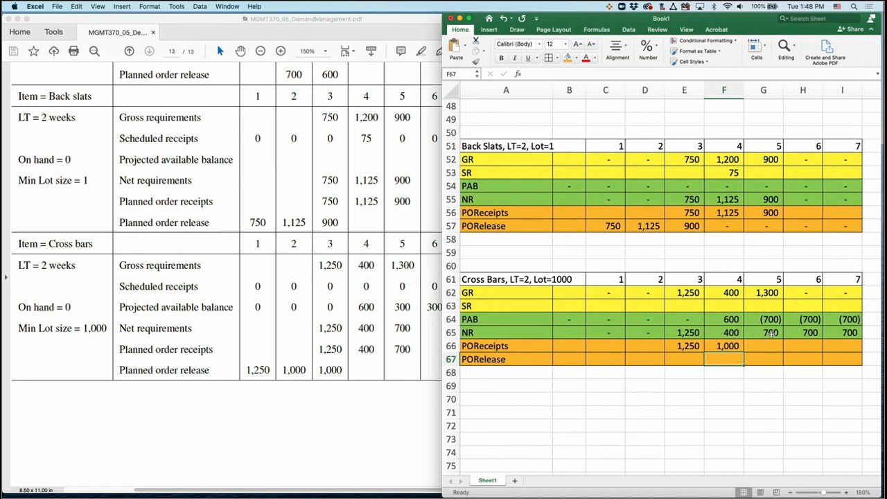
left_click(771, 346)
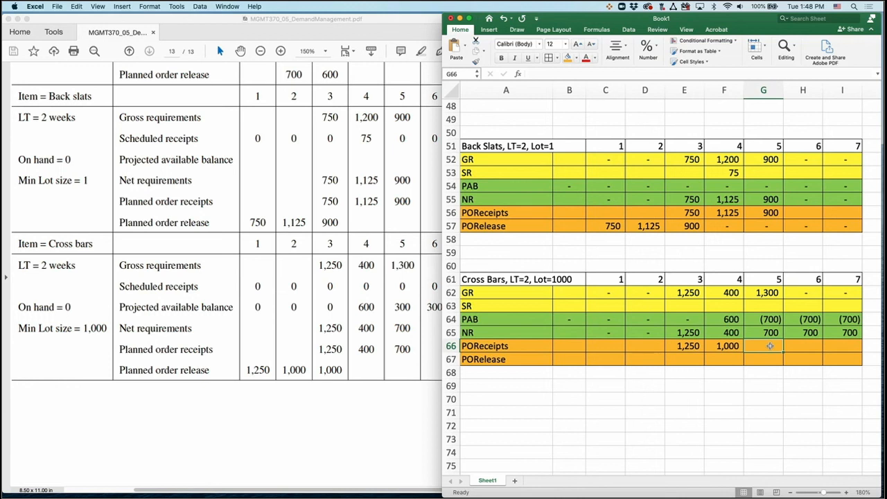
type("1000")
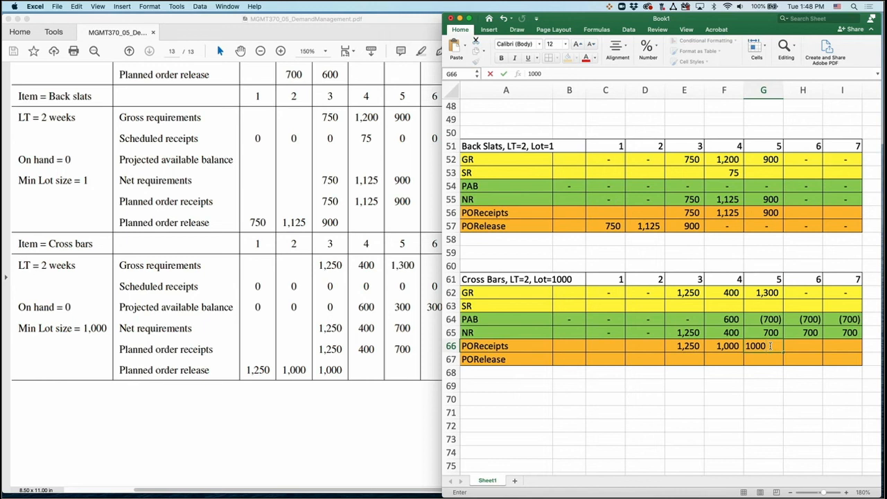
key("Return")
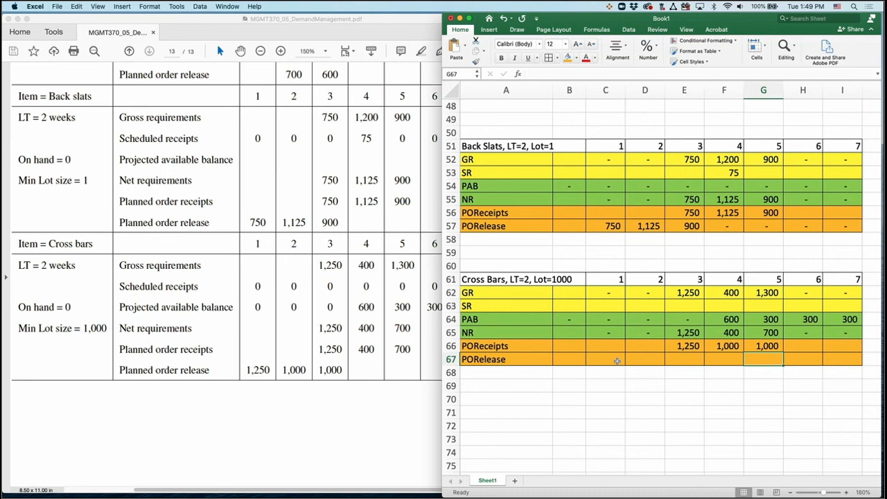
Enter =E66 as the cross bars' week 1 planned order release in C67 and fill it across to week 7 in I67.
left_click(613, 359)
type("=")
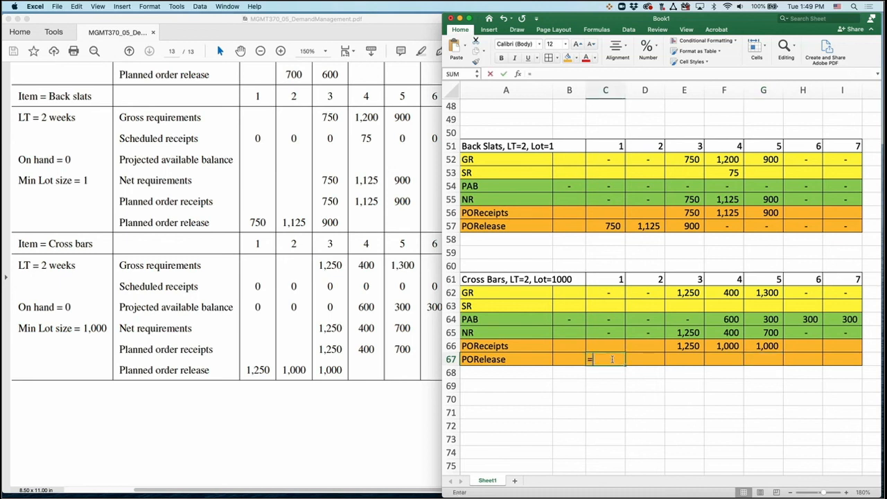
left_click(692, 346)
key("Return")
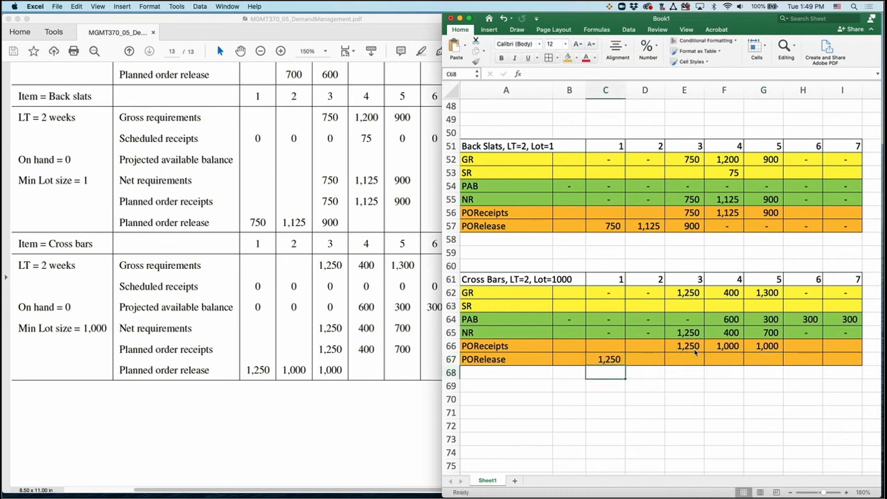
left_click(615, 361)
left_click_drag(625, 363, 875, 361)
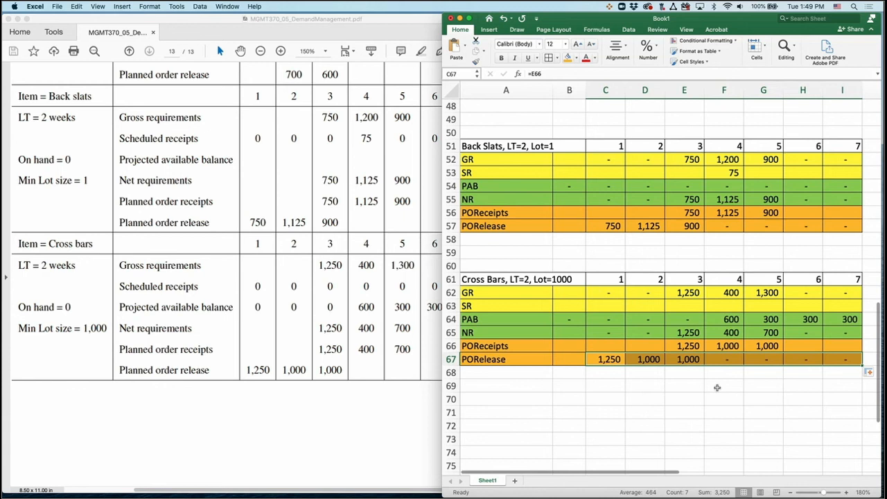
left_click(723, 386)
Review the finished MRP tables alongside the PDF's master production schedule and product structure tree for the chair.
scroll(634, 324, "up", 2)
scroll(634, 324, "up", 2)
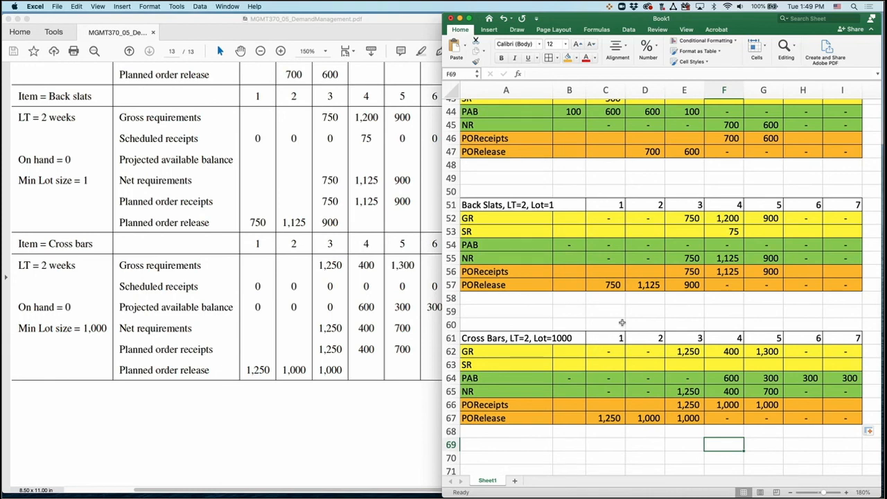
scroll(622, 322, "up", 5)
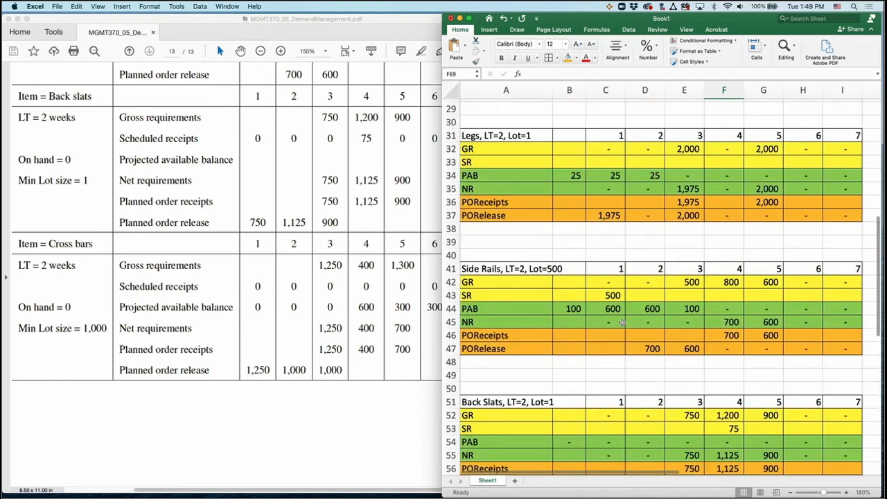
scroll(622, 322, "up", 2)
scroll(374, 295, "up", 5)
scroll(372, 295, "up", 10)
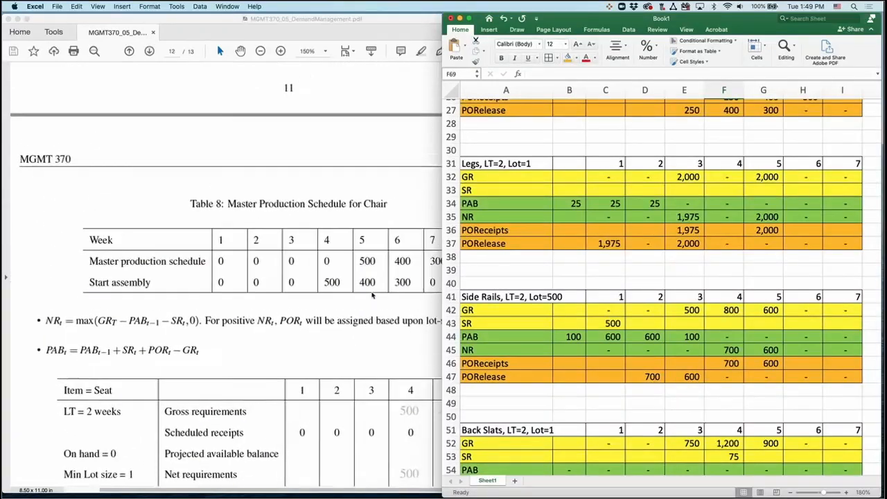
scroll(372, 296, "up", 1)
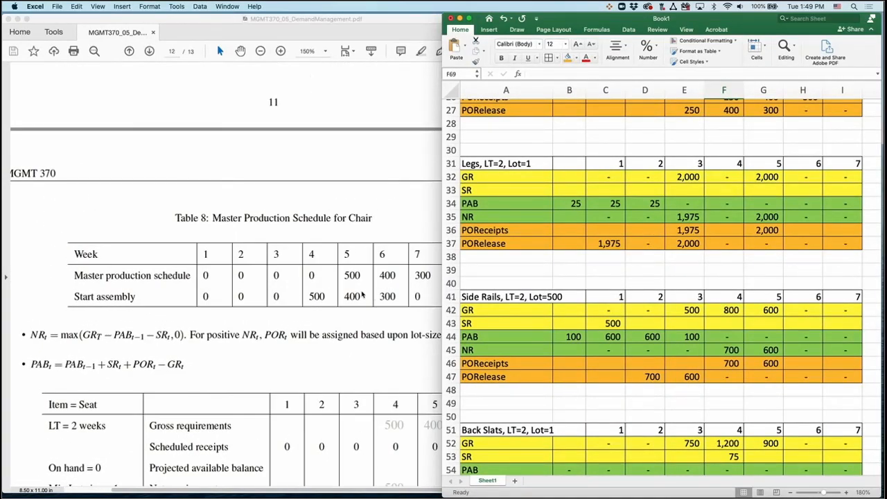
scroll(340, 265, "up", 1)
scroll(336, 264, "up", 8)
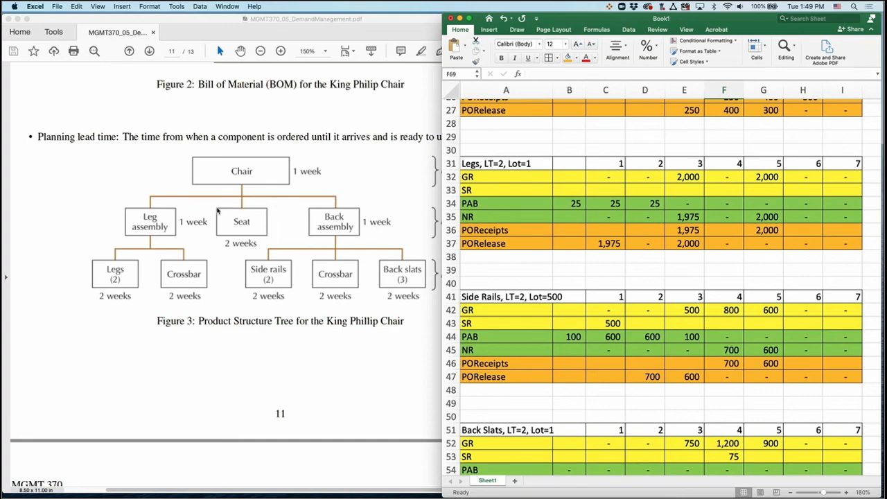
scroll(567, 154, "up", 10)
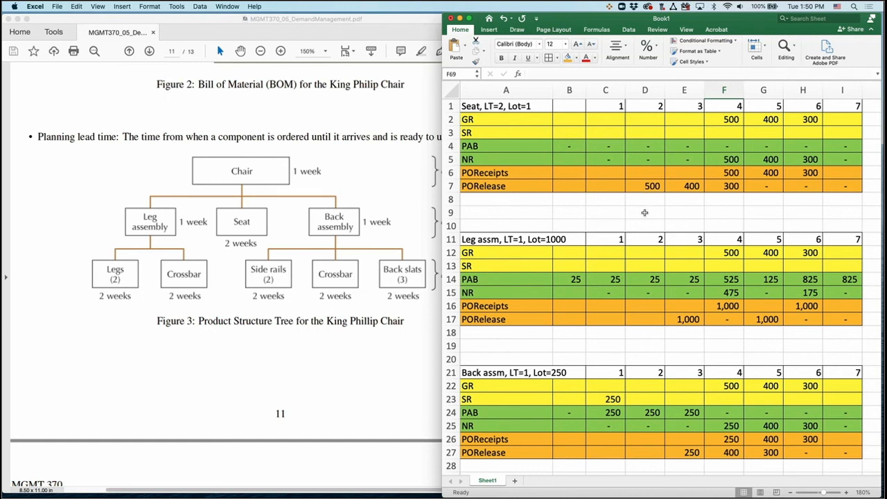
scroll(645, 213, "down", 3)
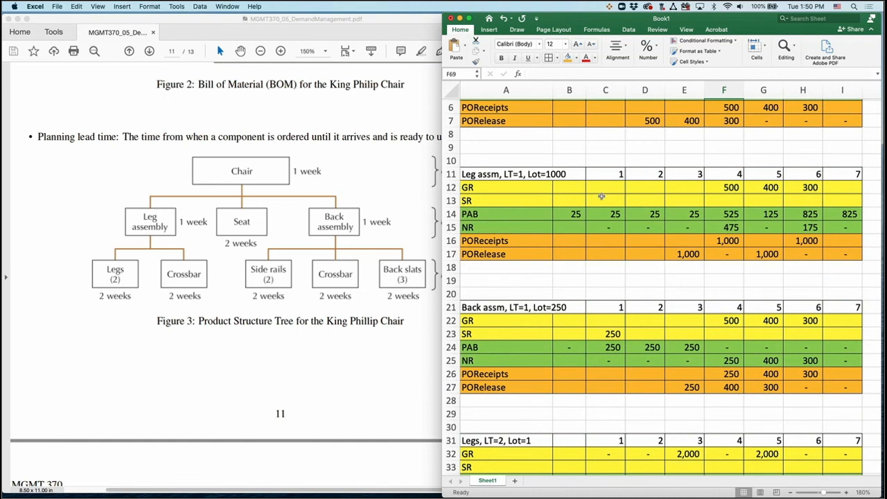